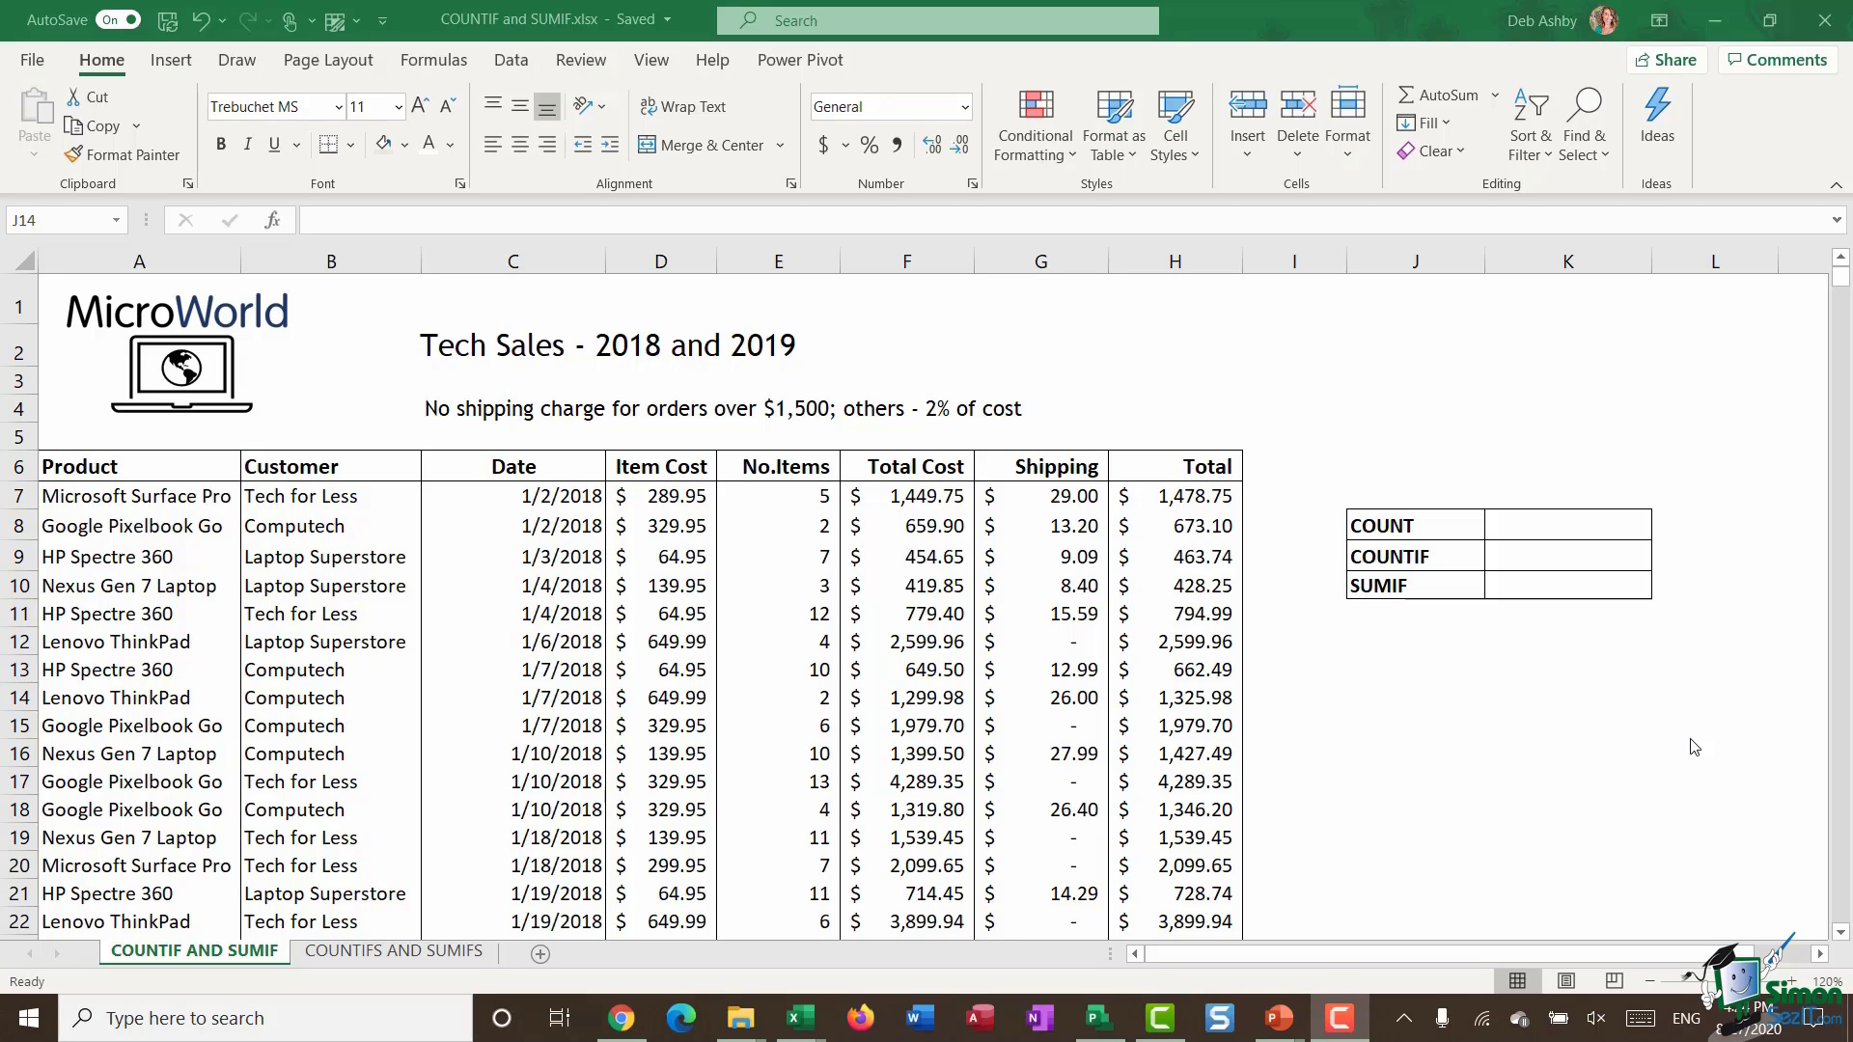
# Enter a COUNT formula in cell K8 that counts the No.Items values in E7:E915.
pyautogui.click(1544, 535)
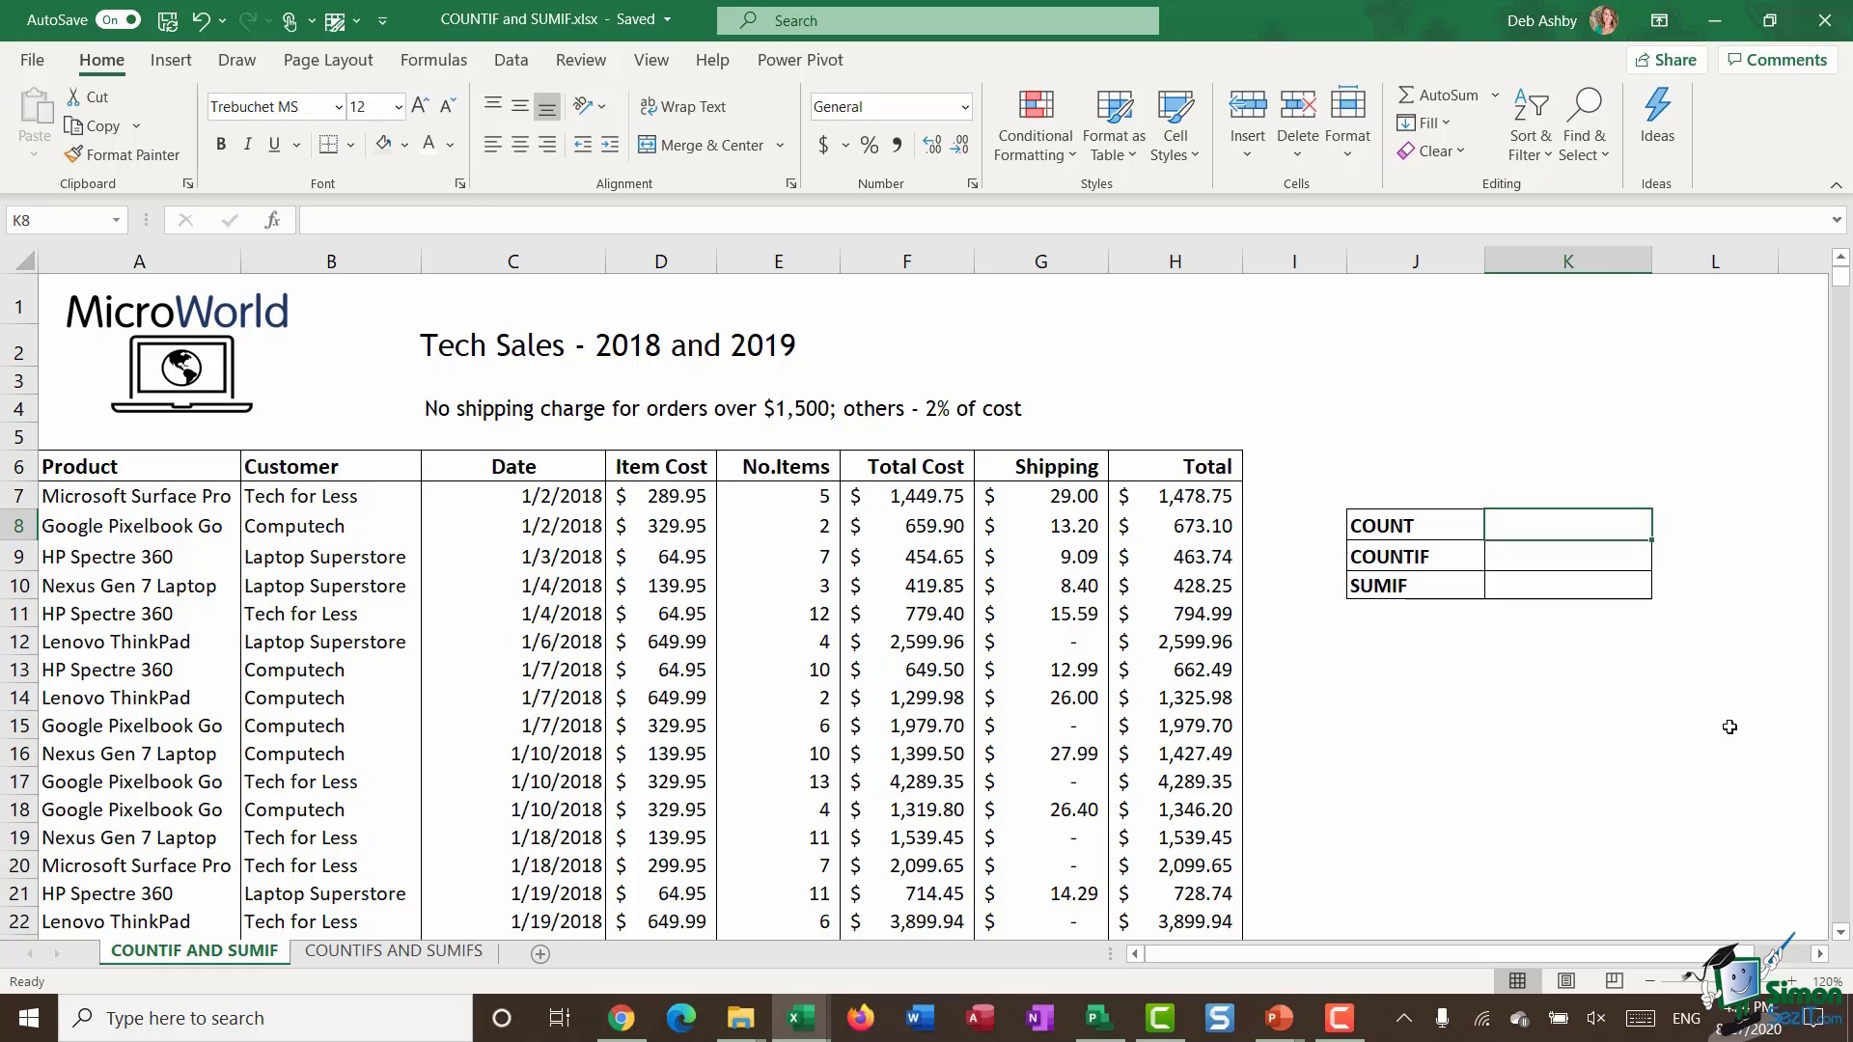
pyautogui.write('=')
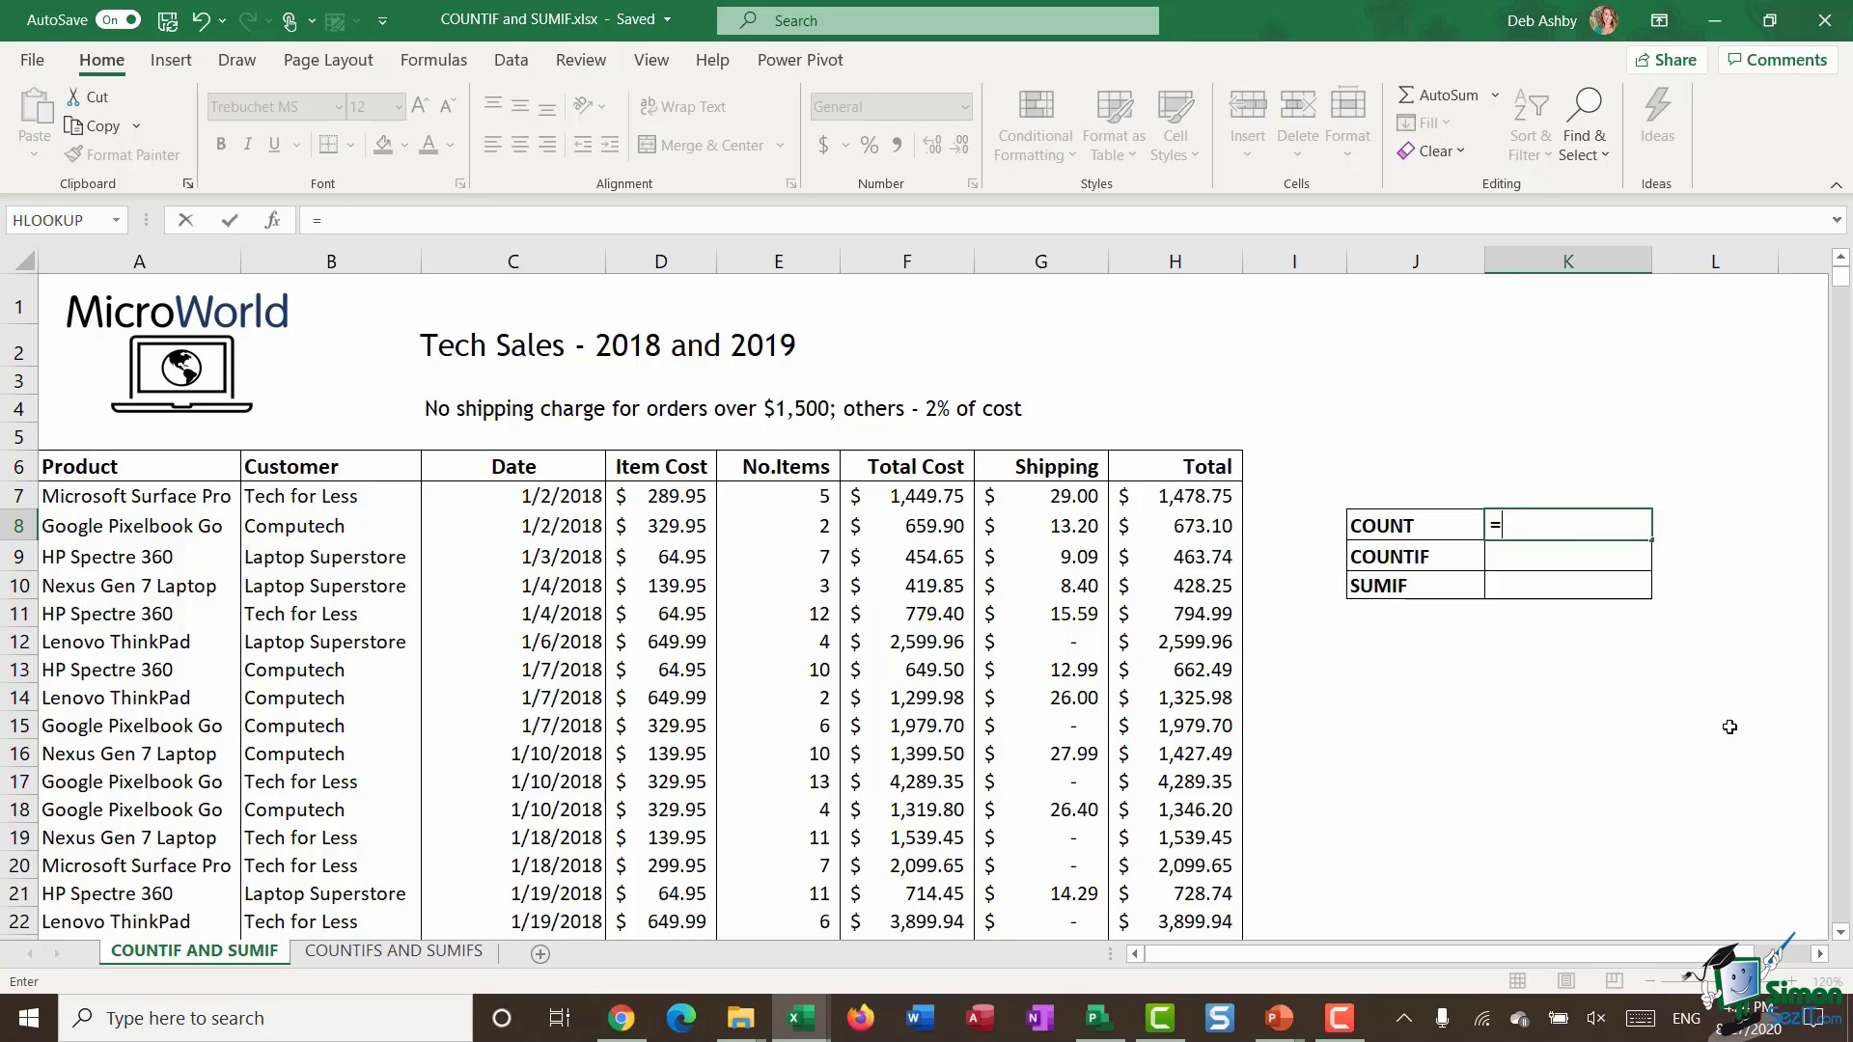
pyautogui.write('COUNT(')
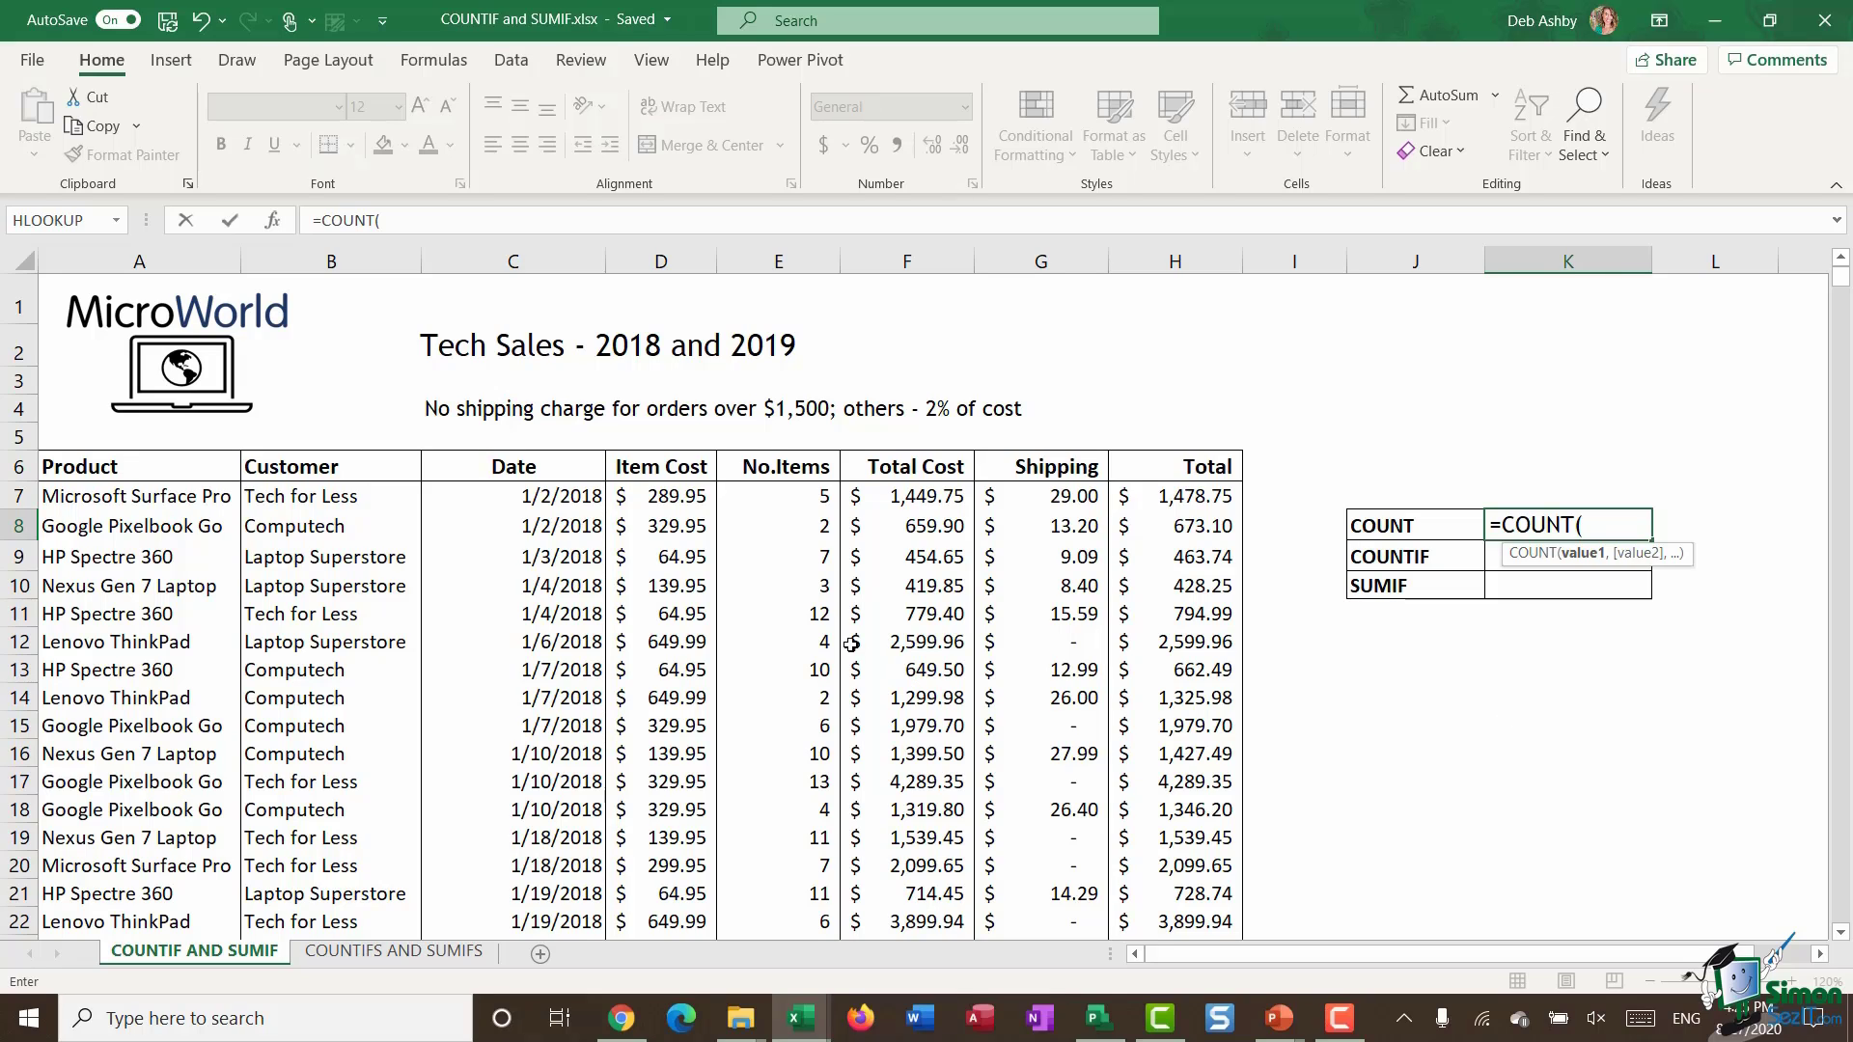
pyautogui.click(781, 496)
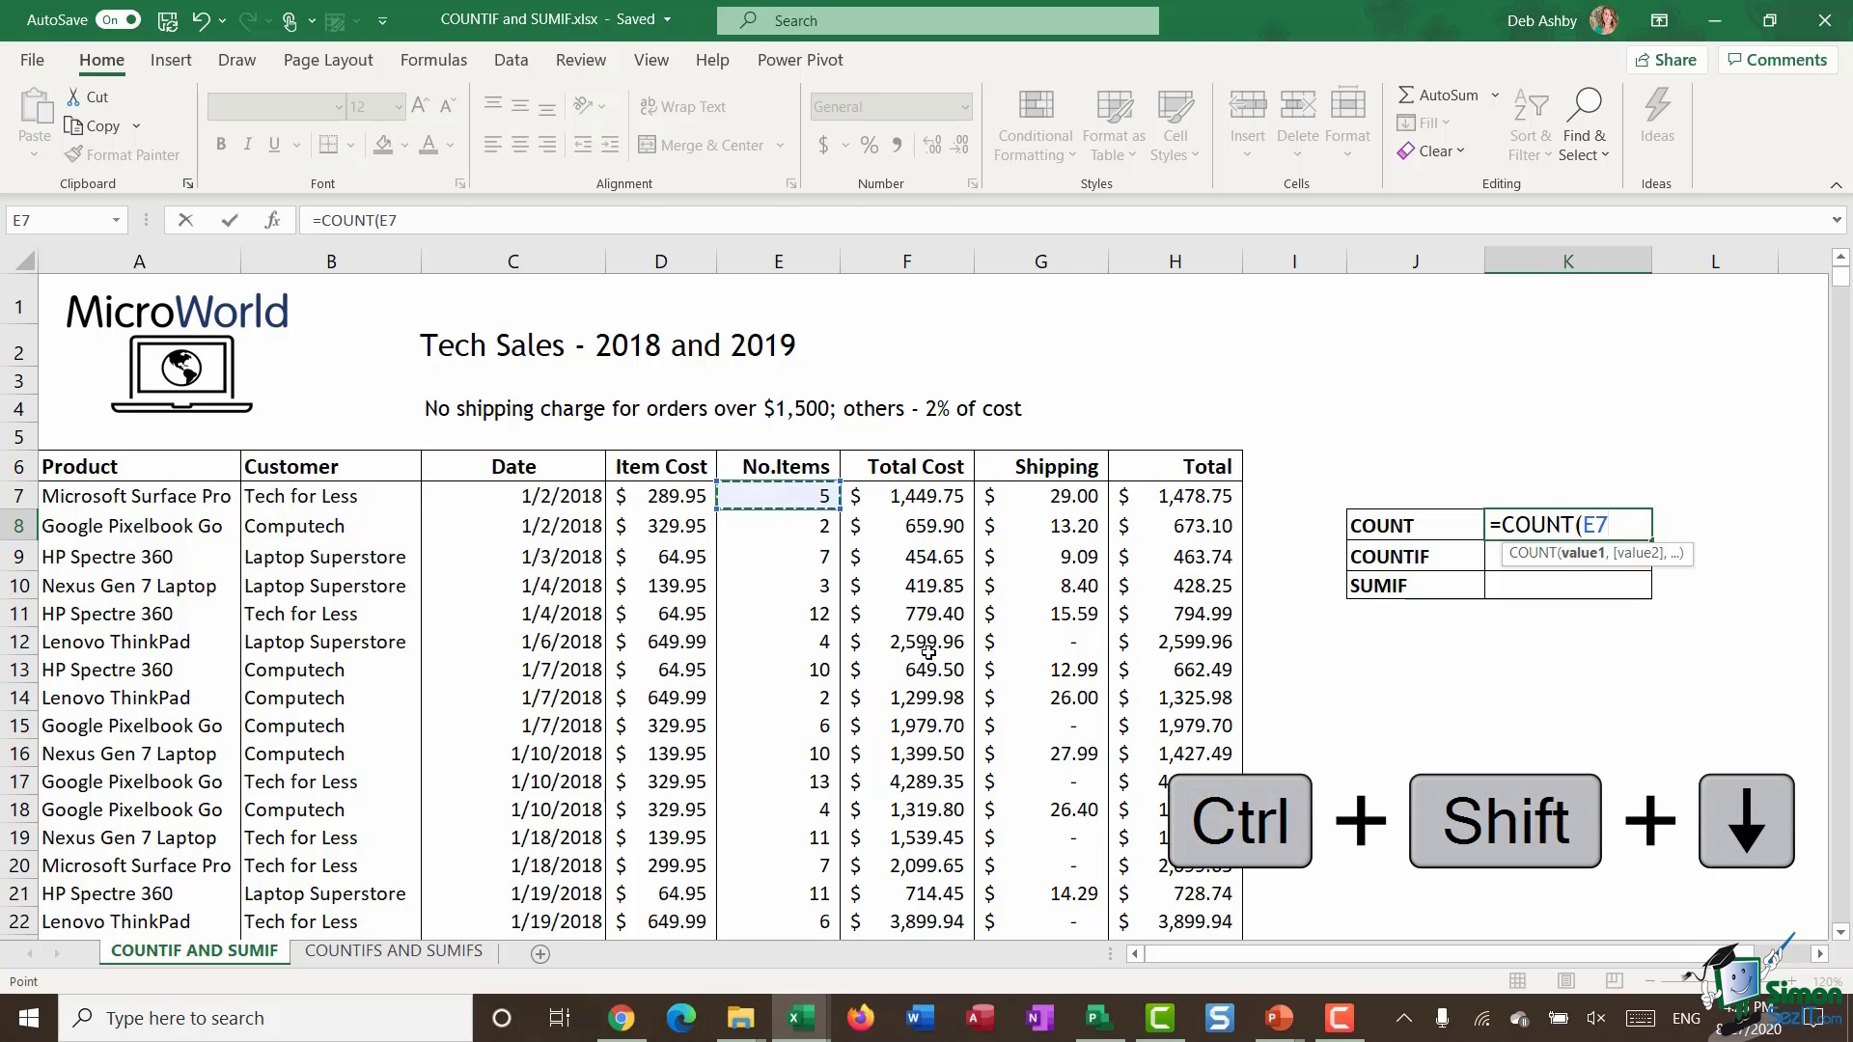
pyautogui.hotkey('ctrl', 'shift', 'Down')
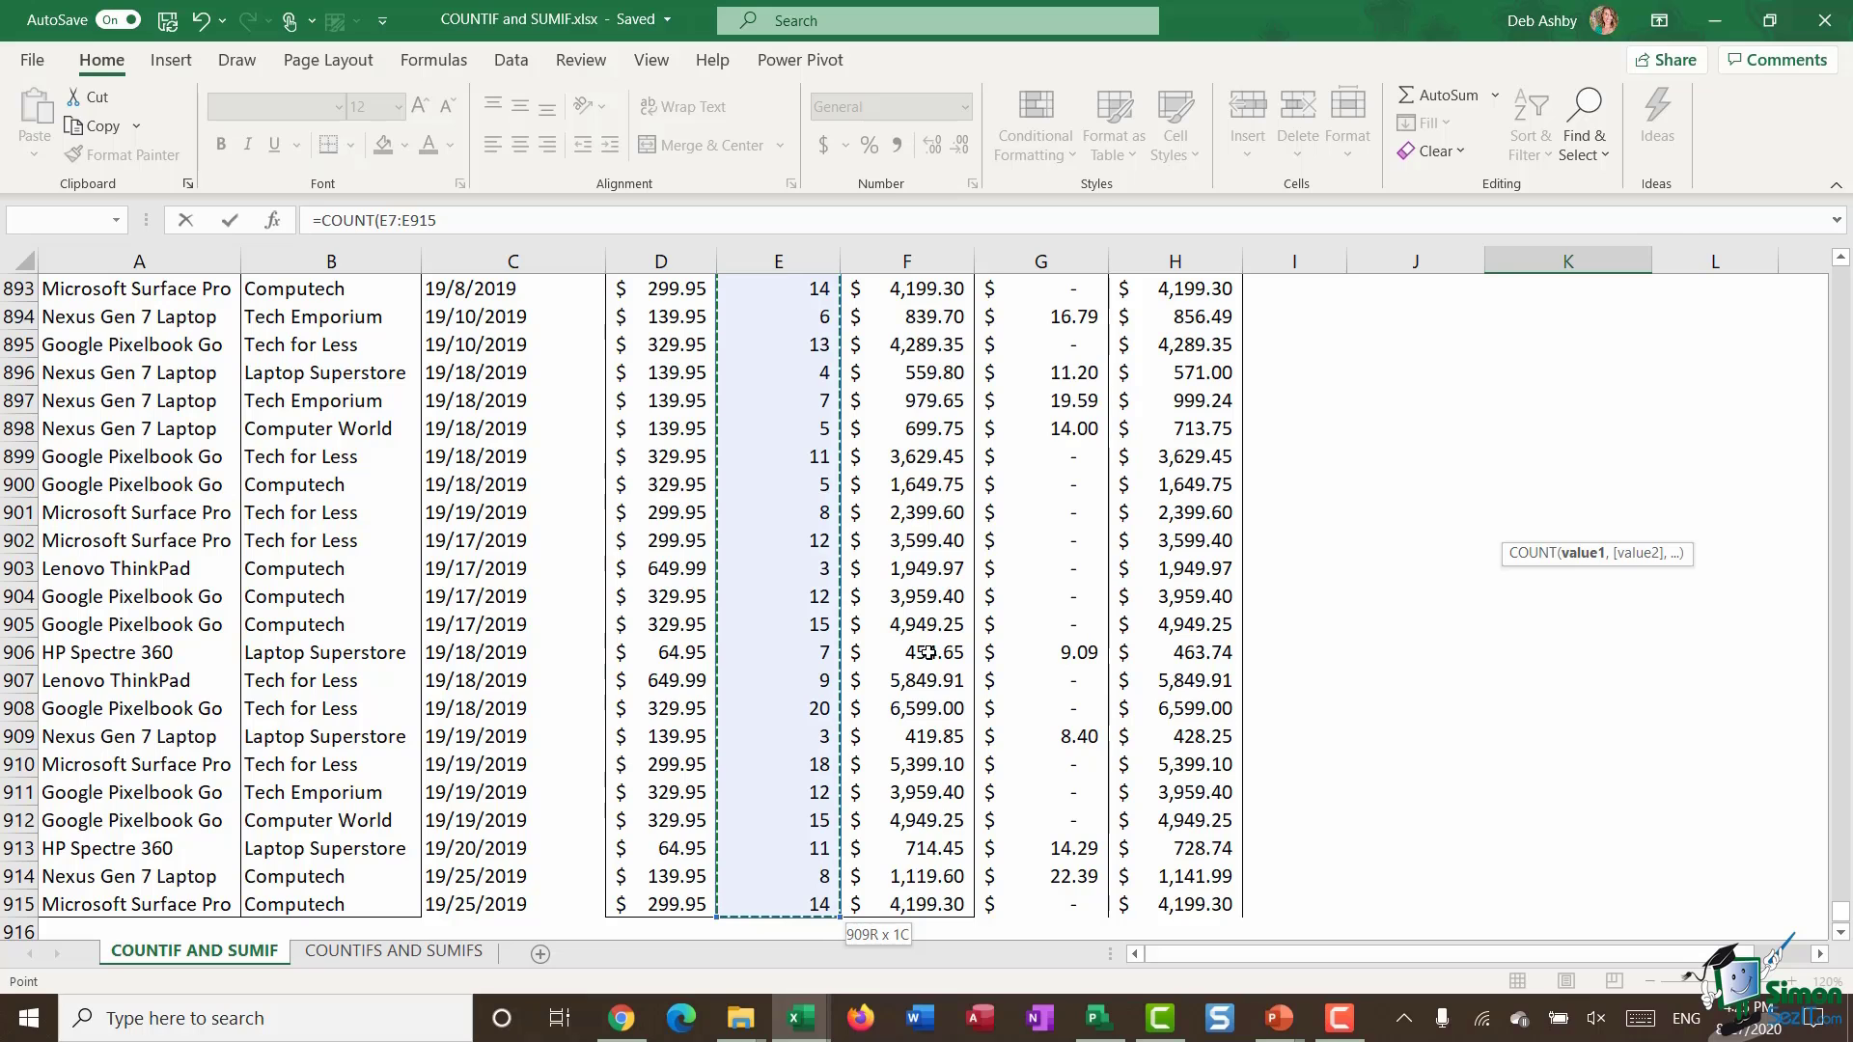
pyautogui.write(')')
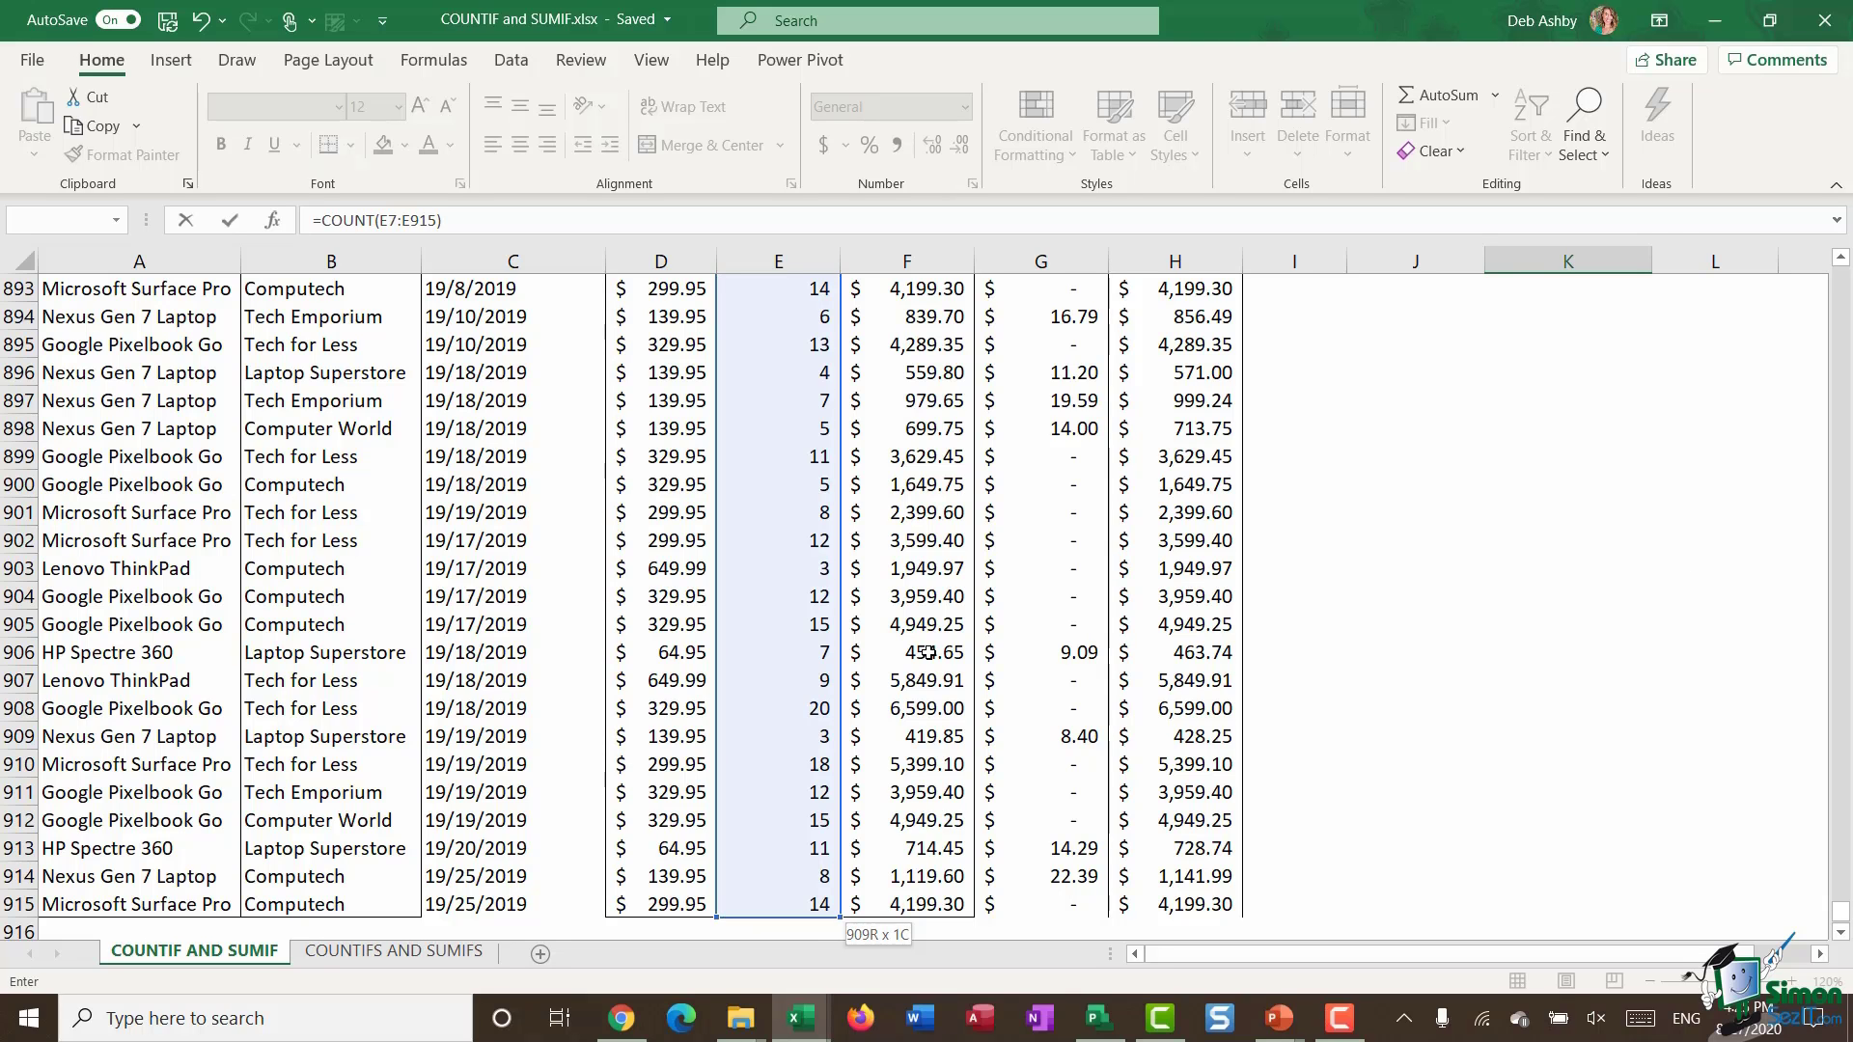
pyautogui.press('Return')
pyautogui.scroll(3, 1494, 724)
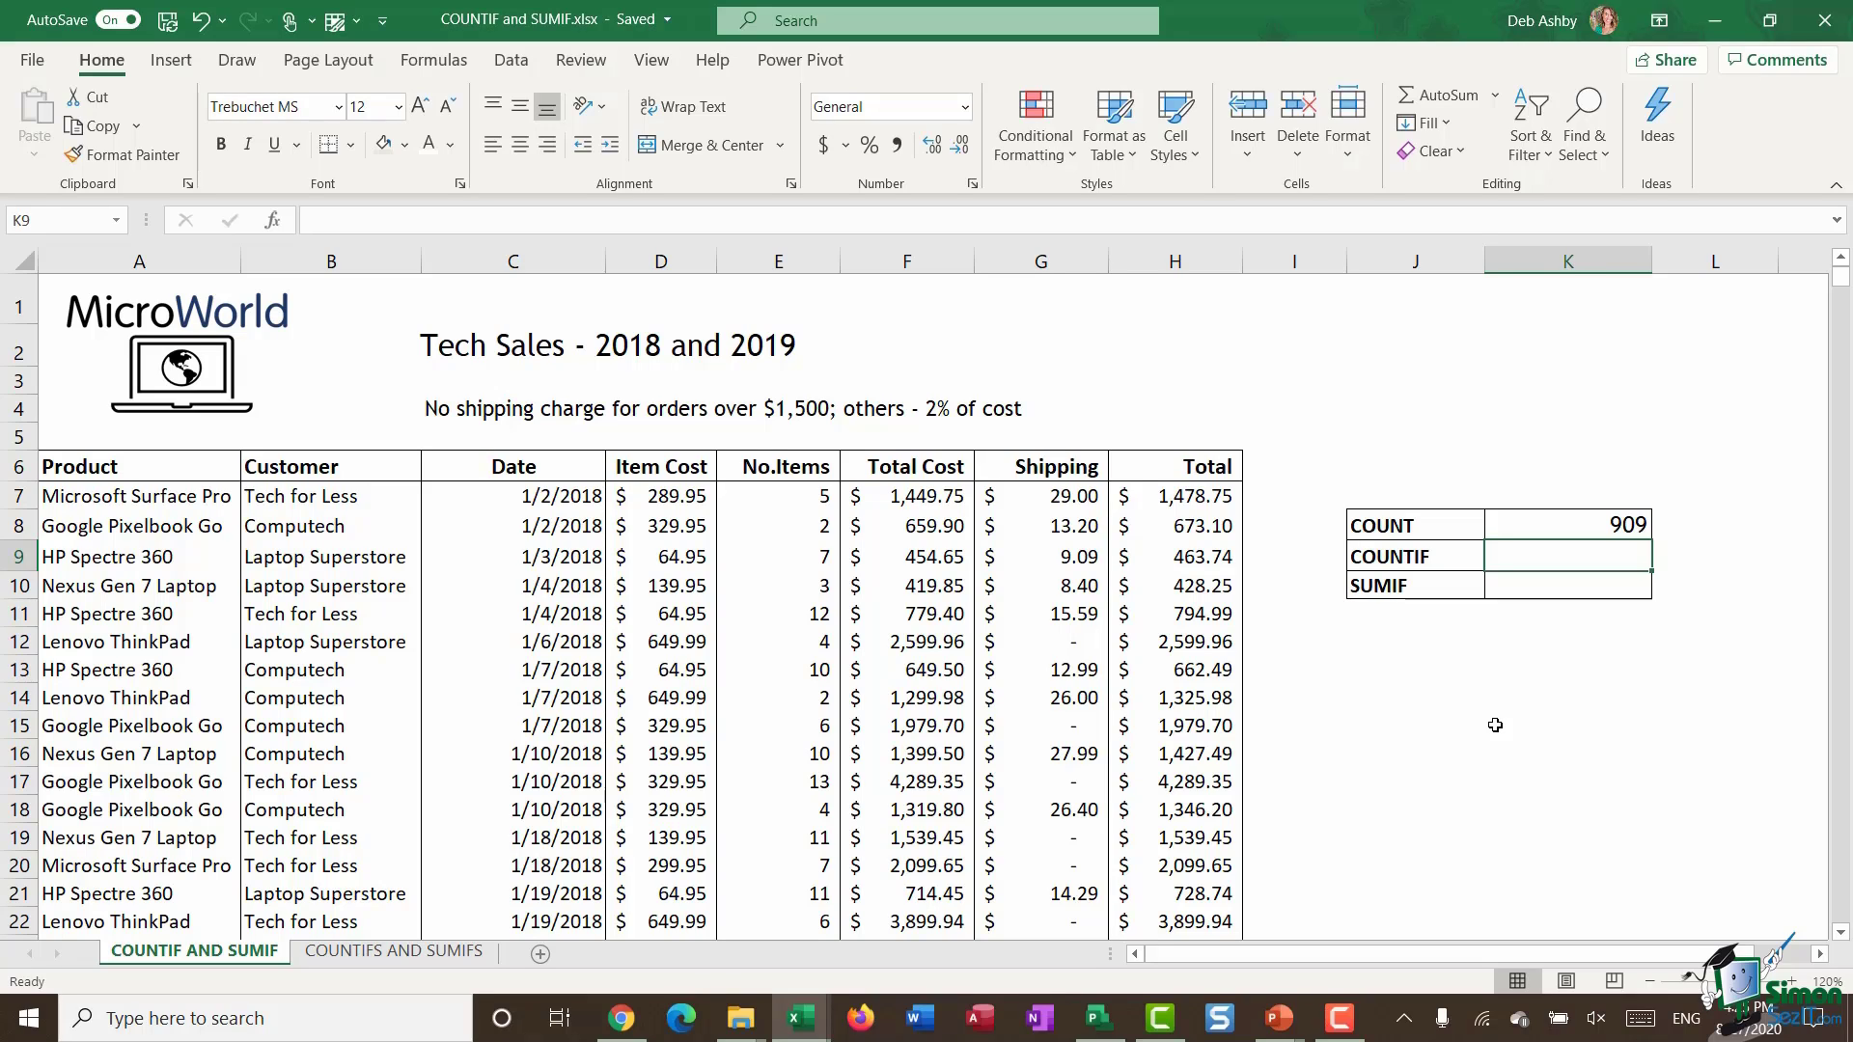
pyautogui.click(1544, 660)
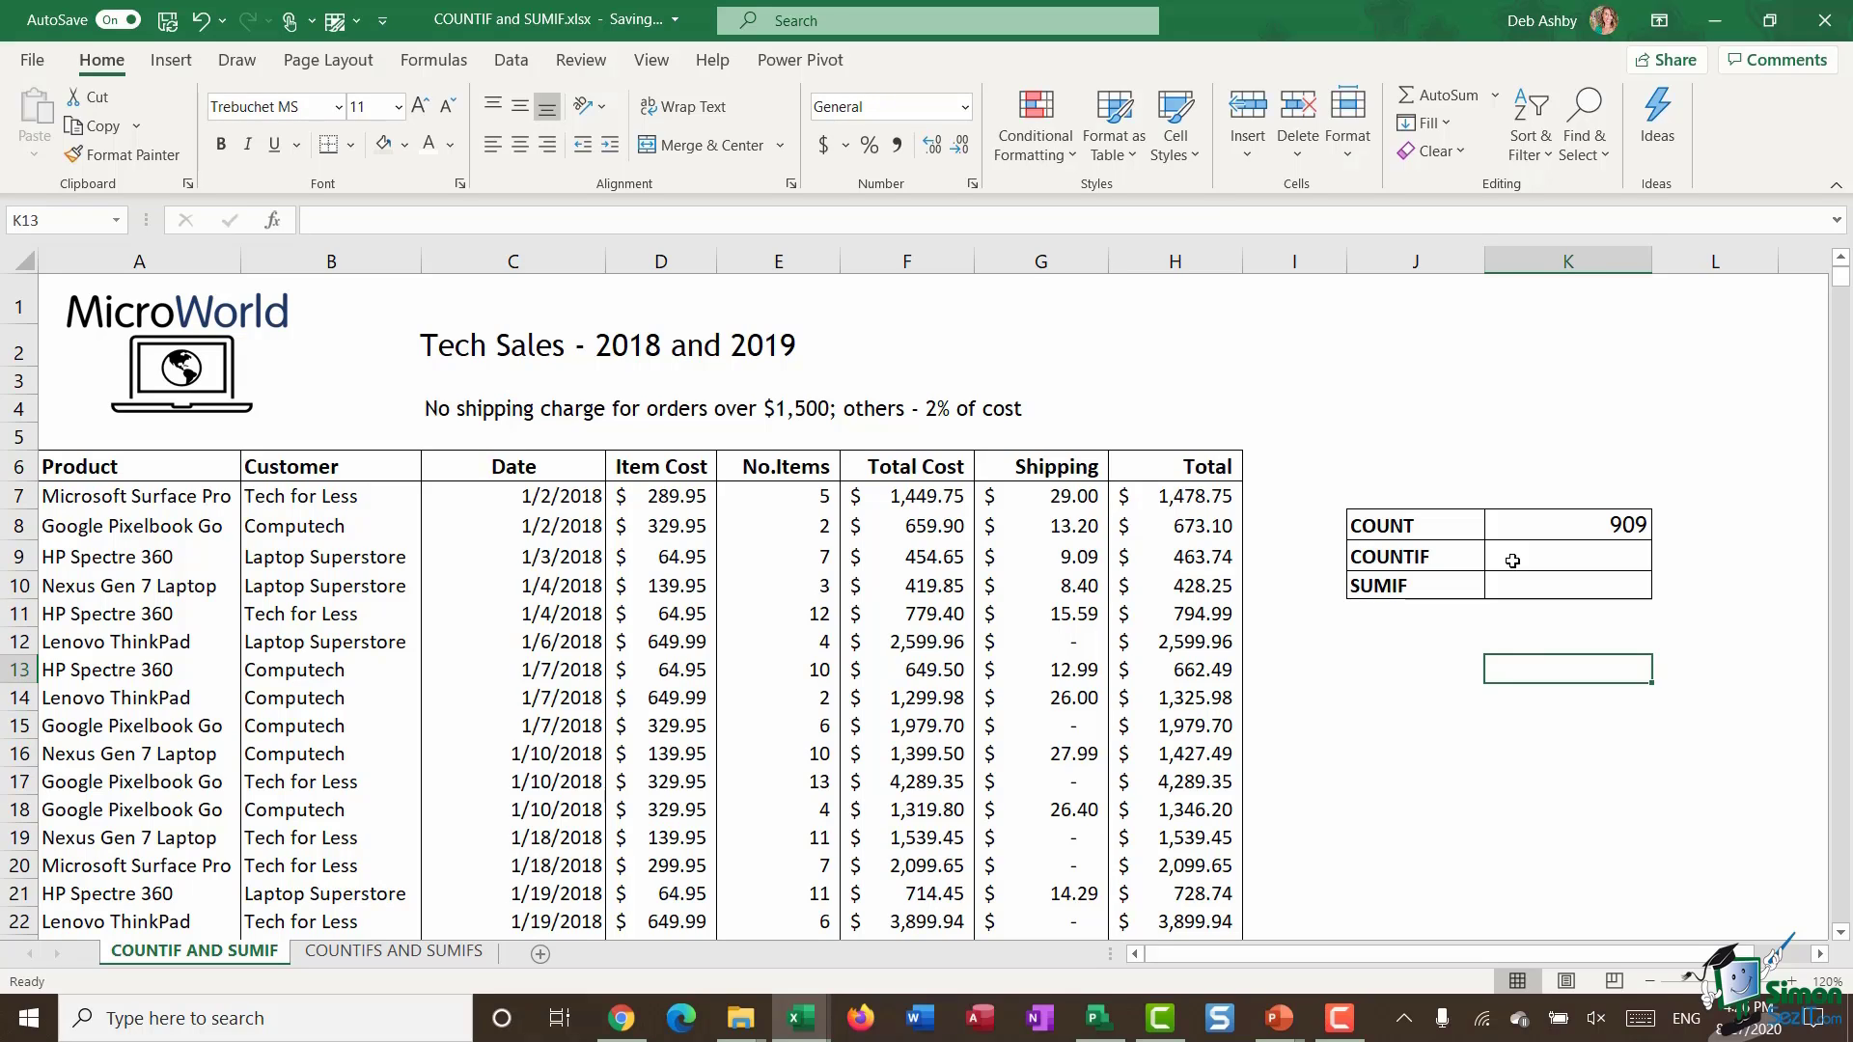
pyautogui.click(513, 642)
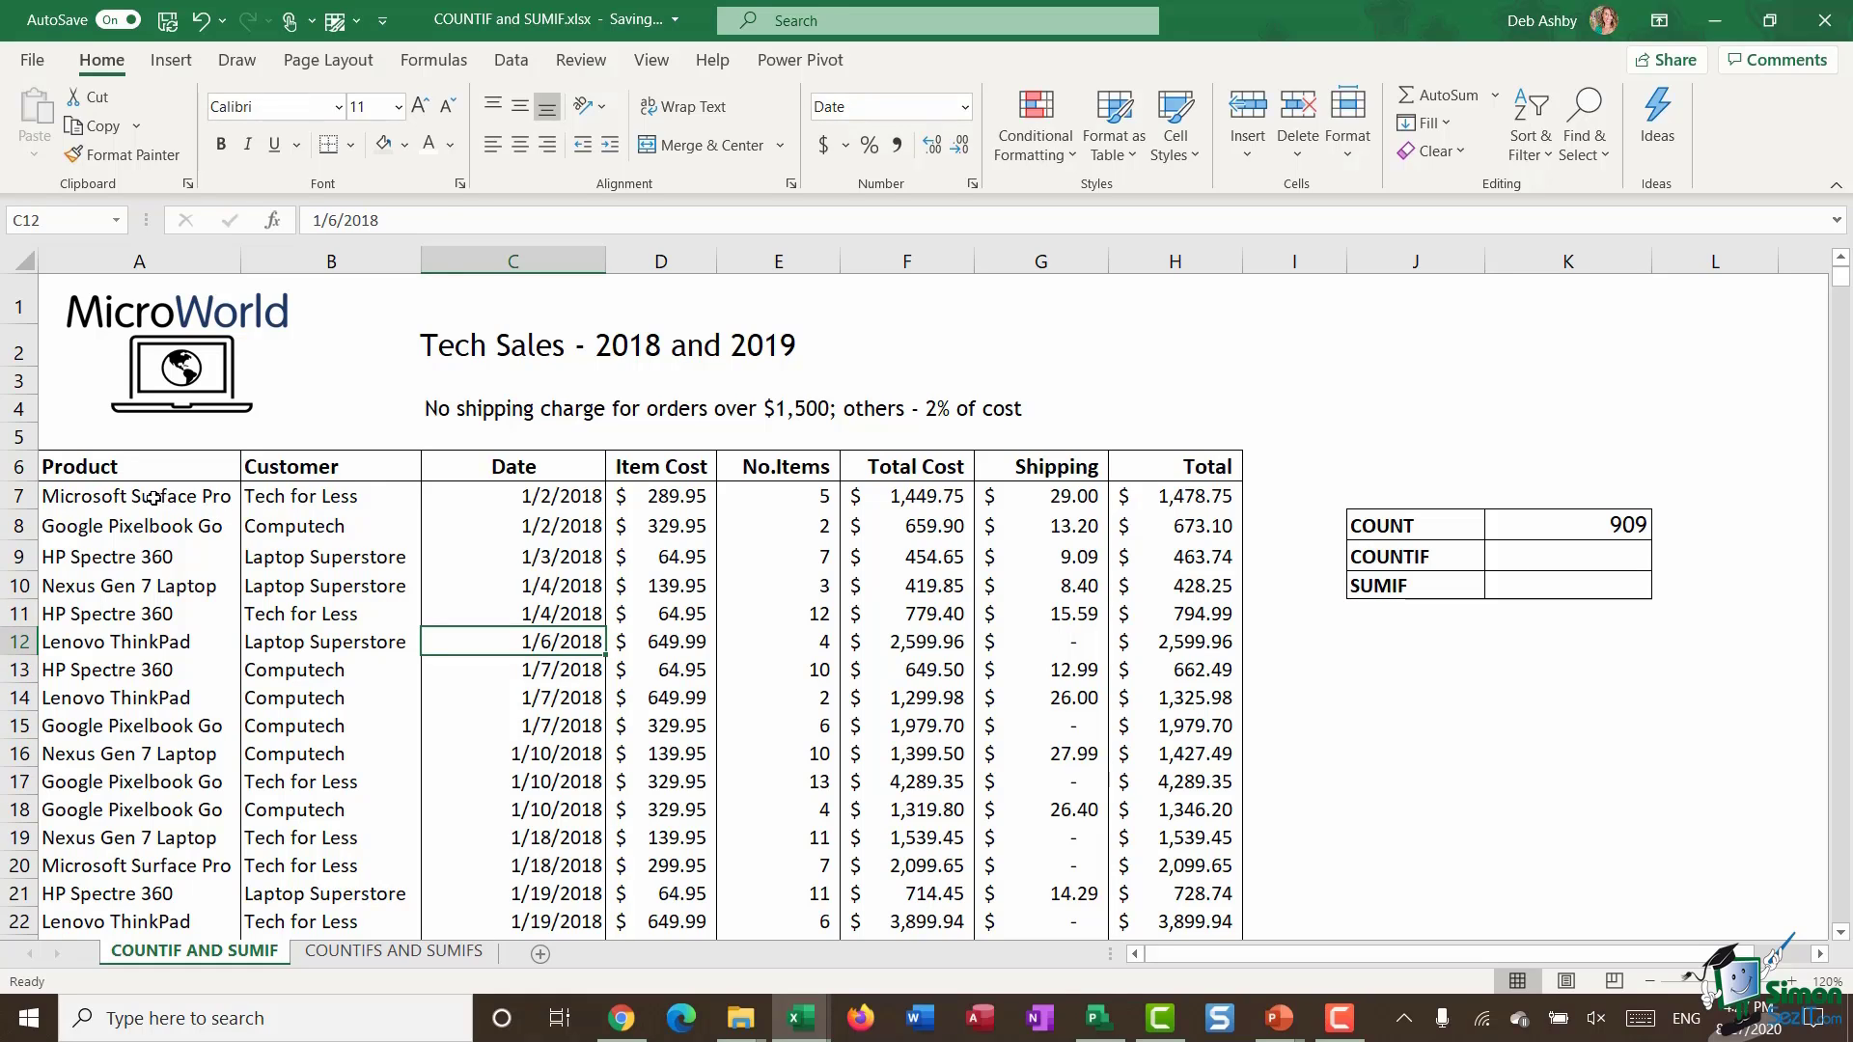
pyautogui.moveTo(154, 498); pyautogui.dragTo(148, 865)
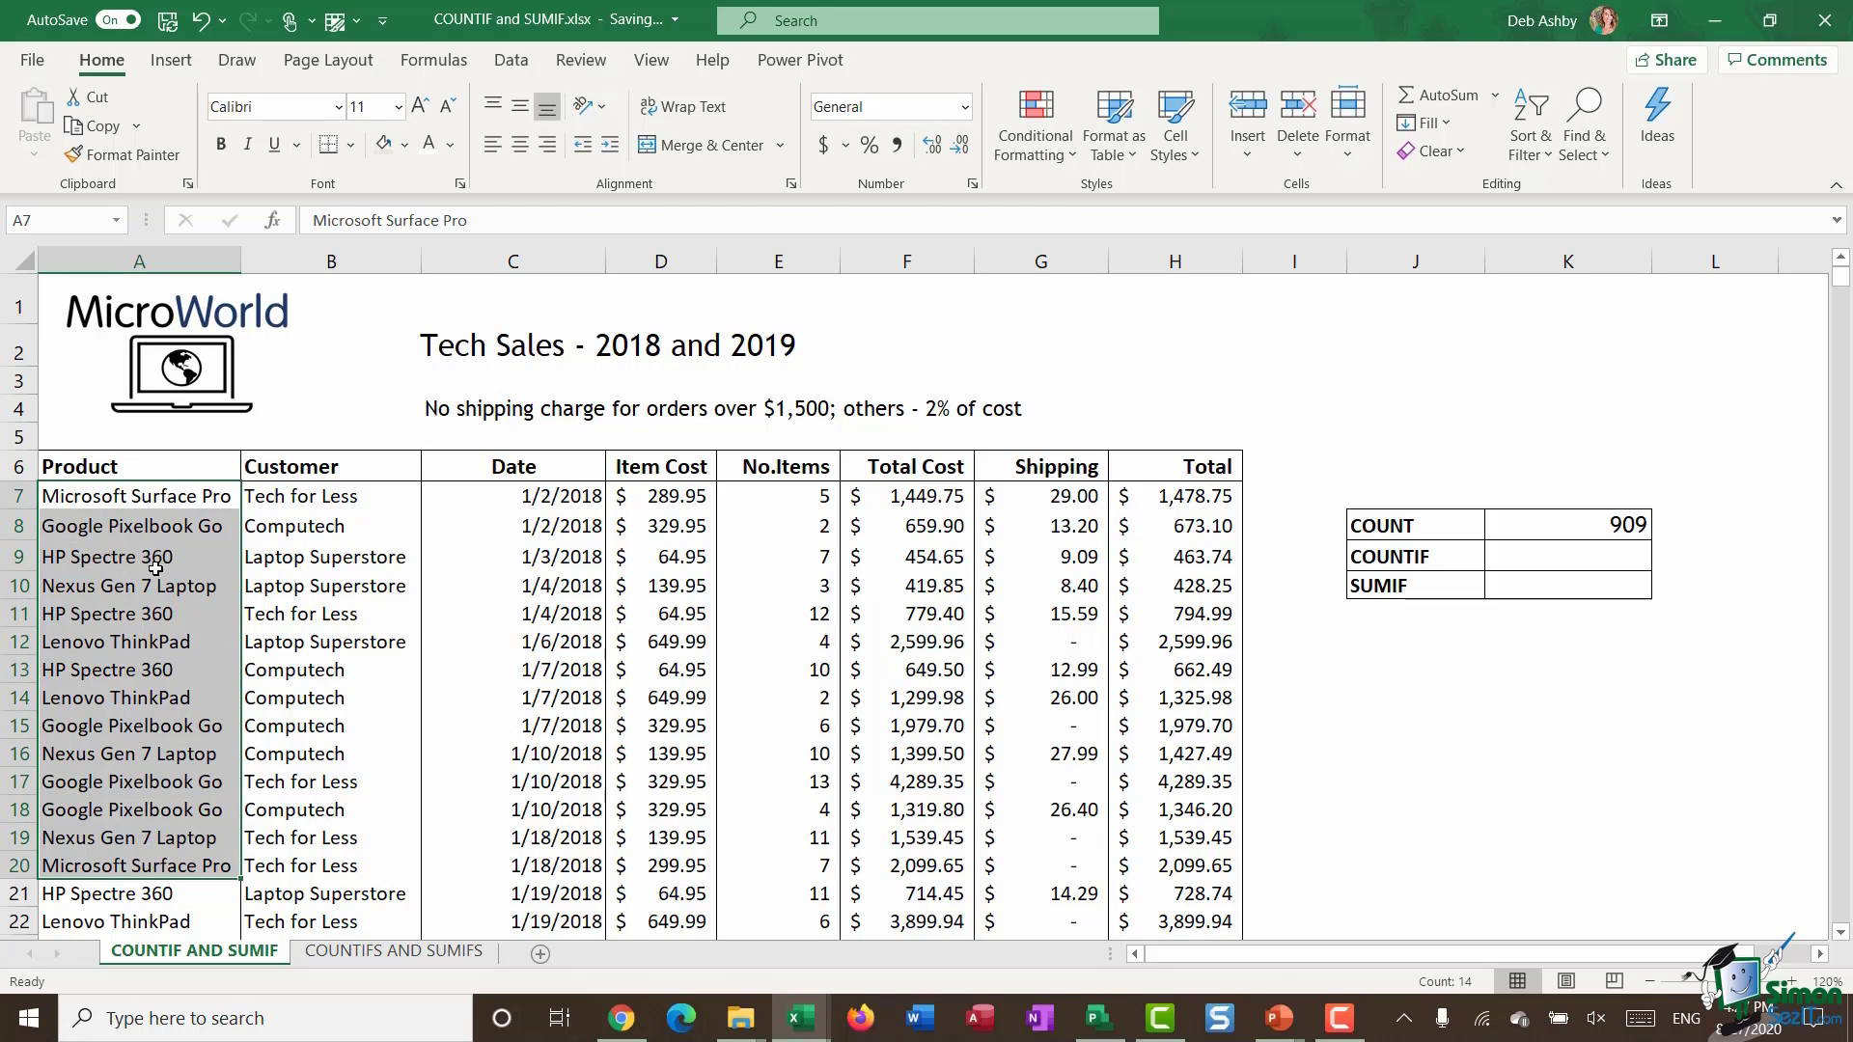
pyautogui.moveTo(328, 499); pyautogui.dragTo(324, 833)
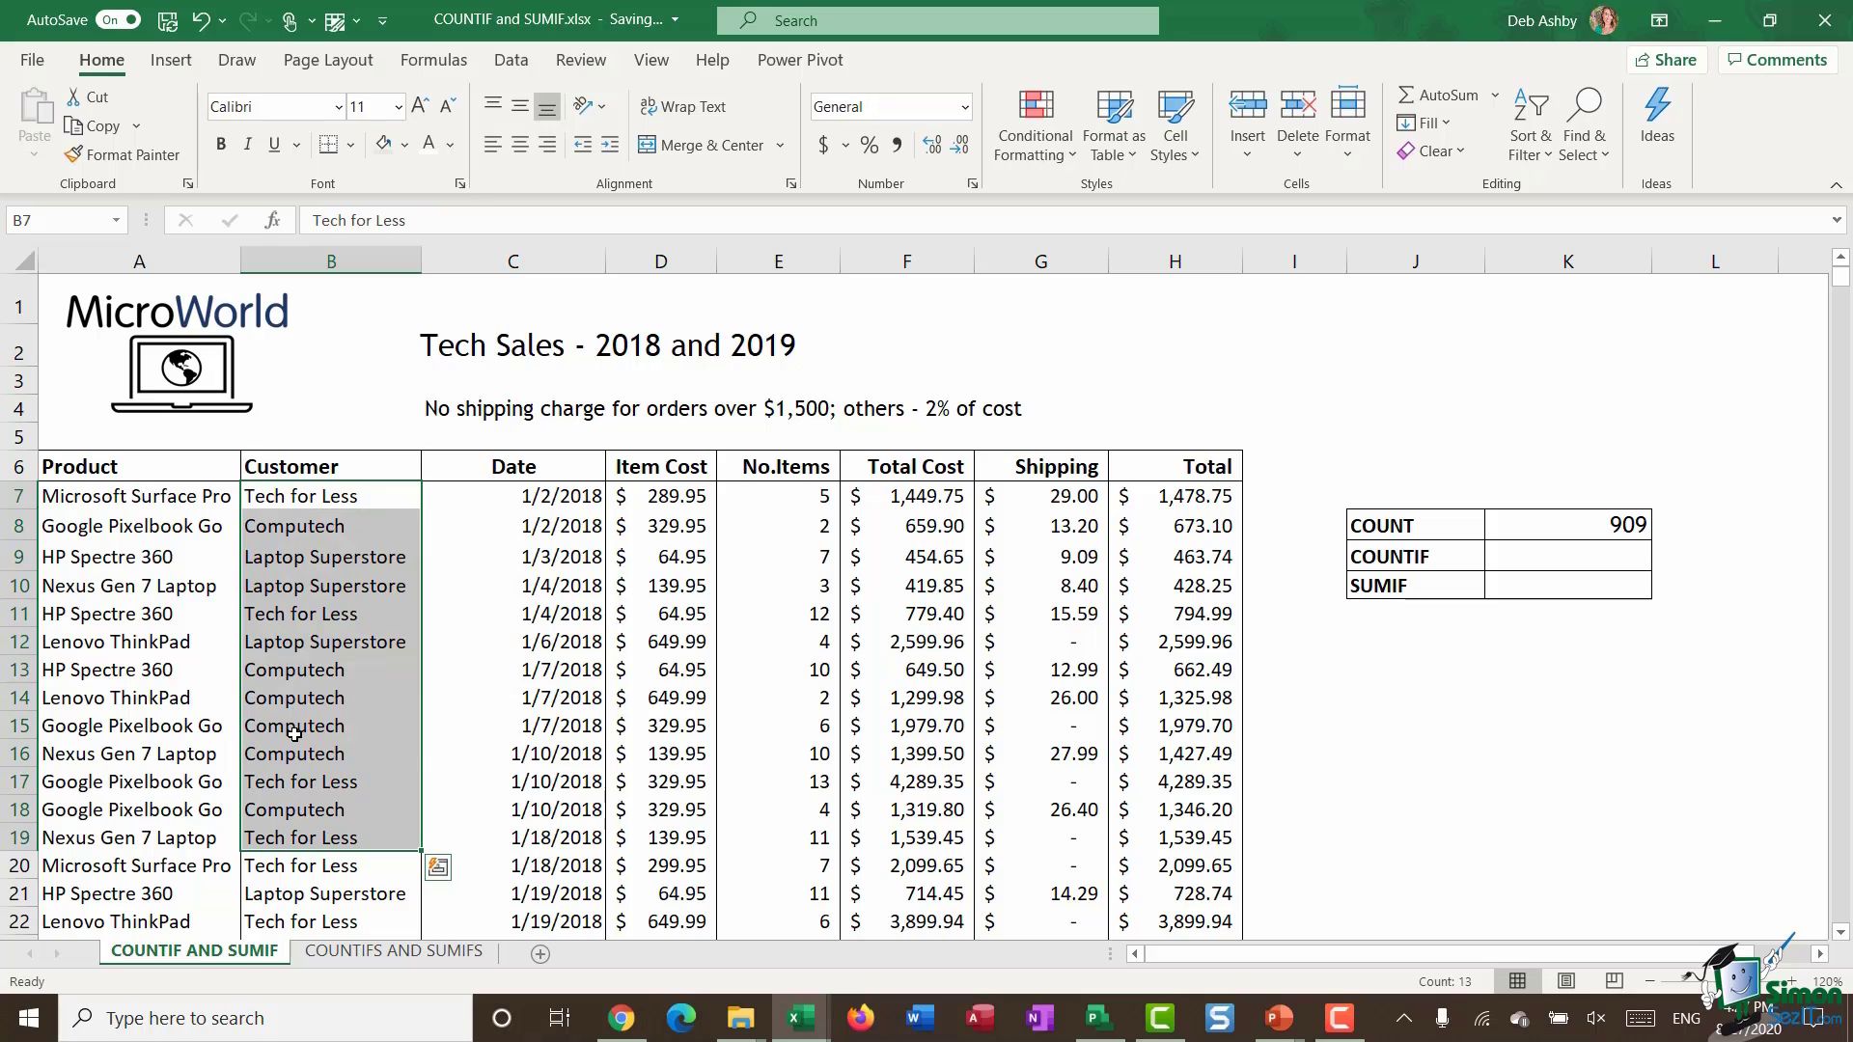
pyautogui.click(778, 496)
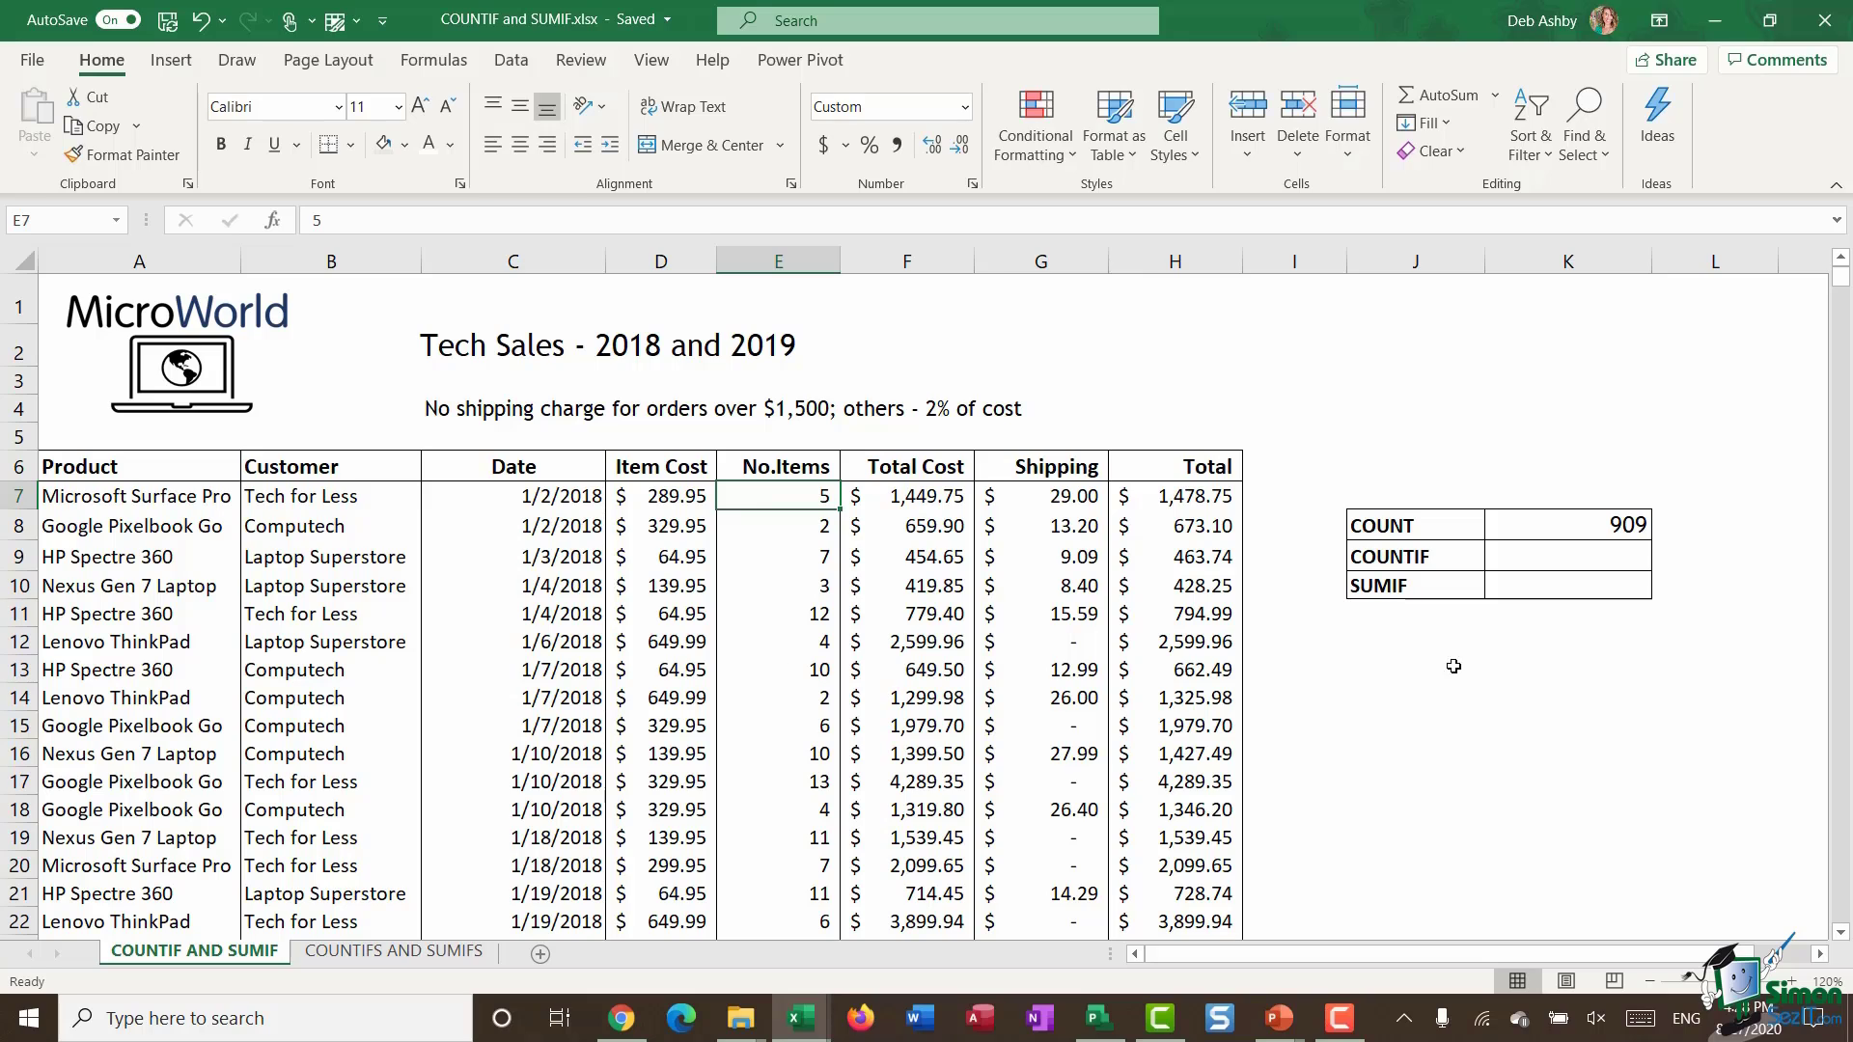
# Enter a COUNTIF formula in cell K9 that counts the No.Items values in E7:E915 meeting the criterion ">10".
pyautogui.click(1542, 556)
pyautogui.write('=COUN')
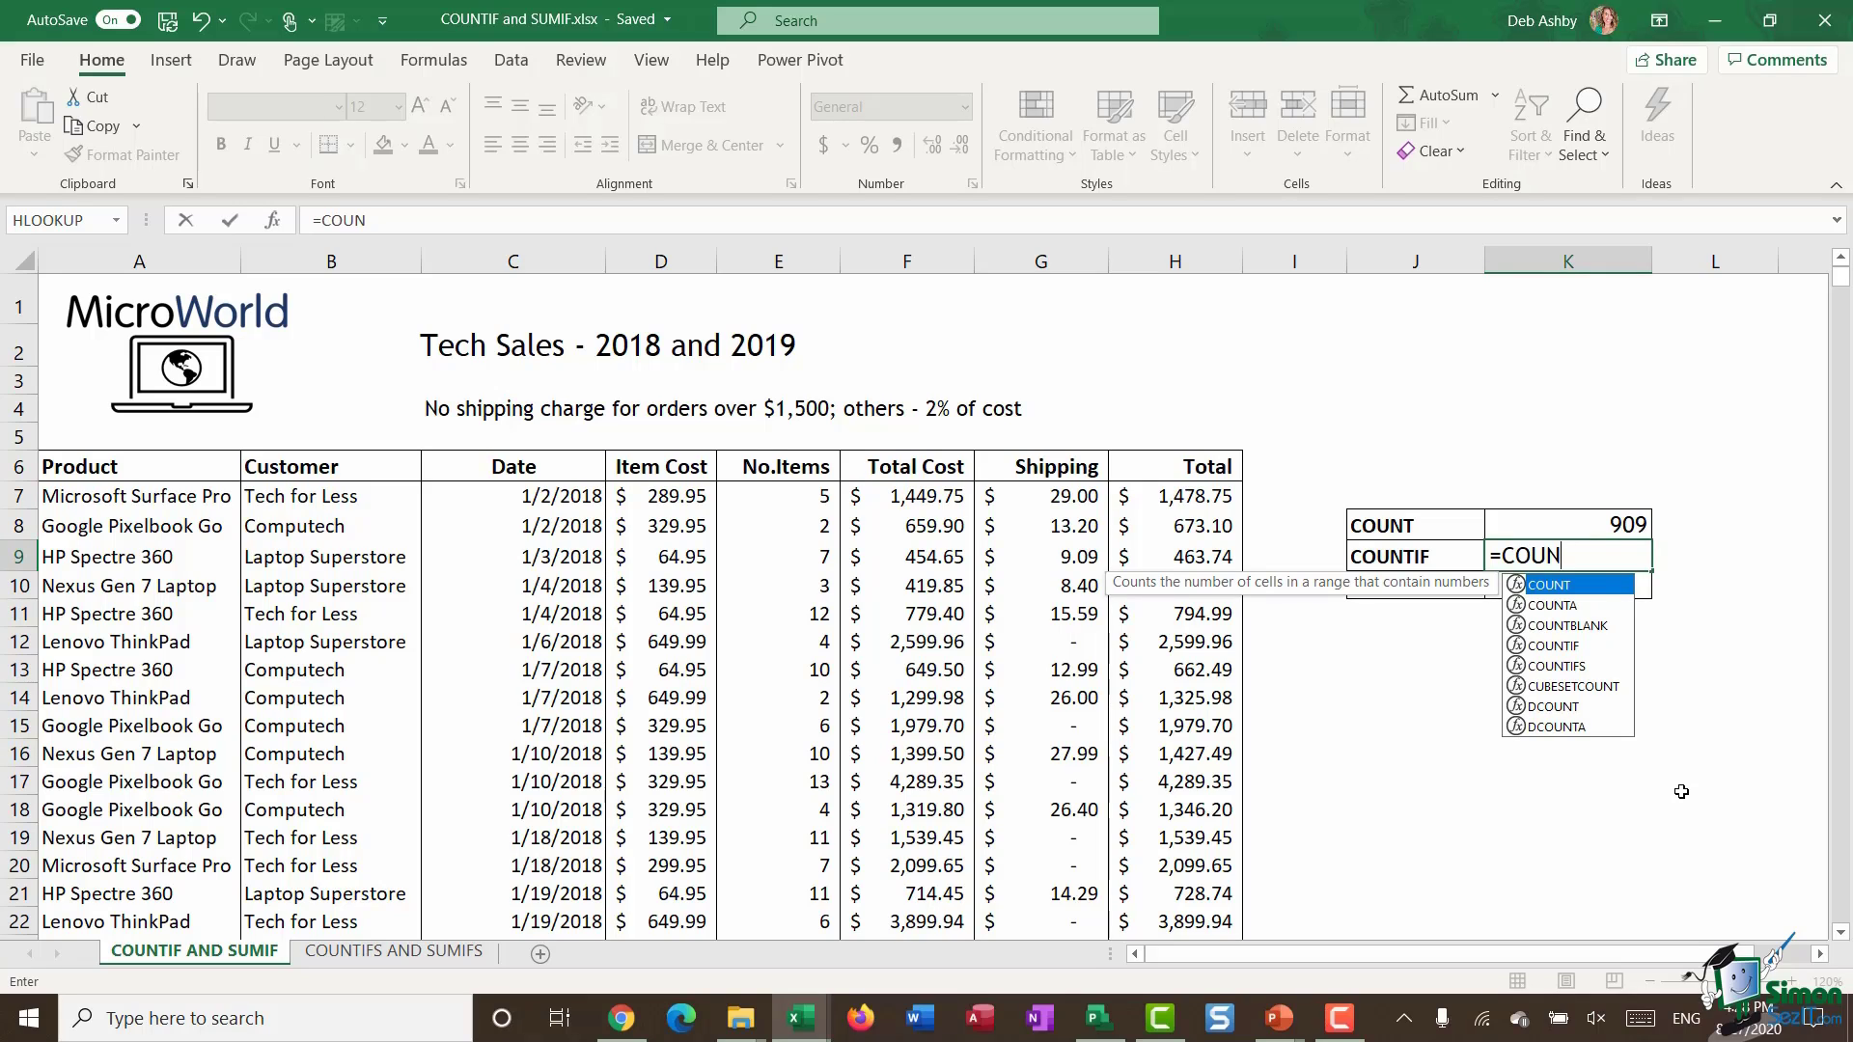
pyautogui.write('TIF(')
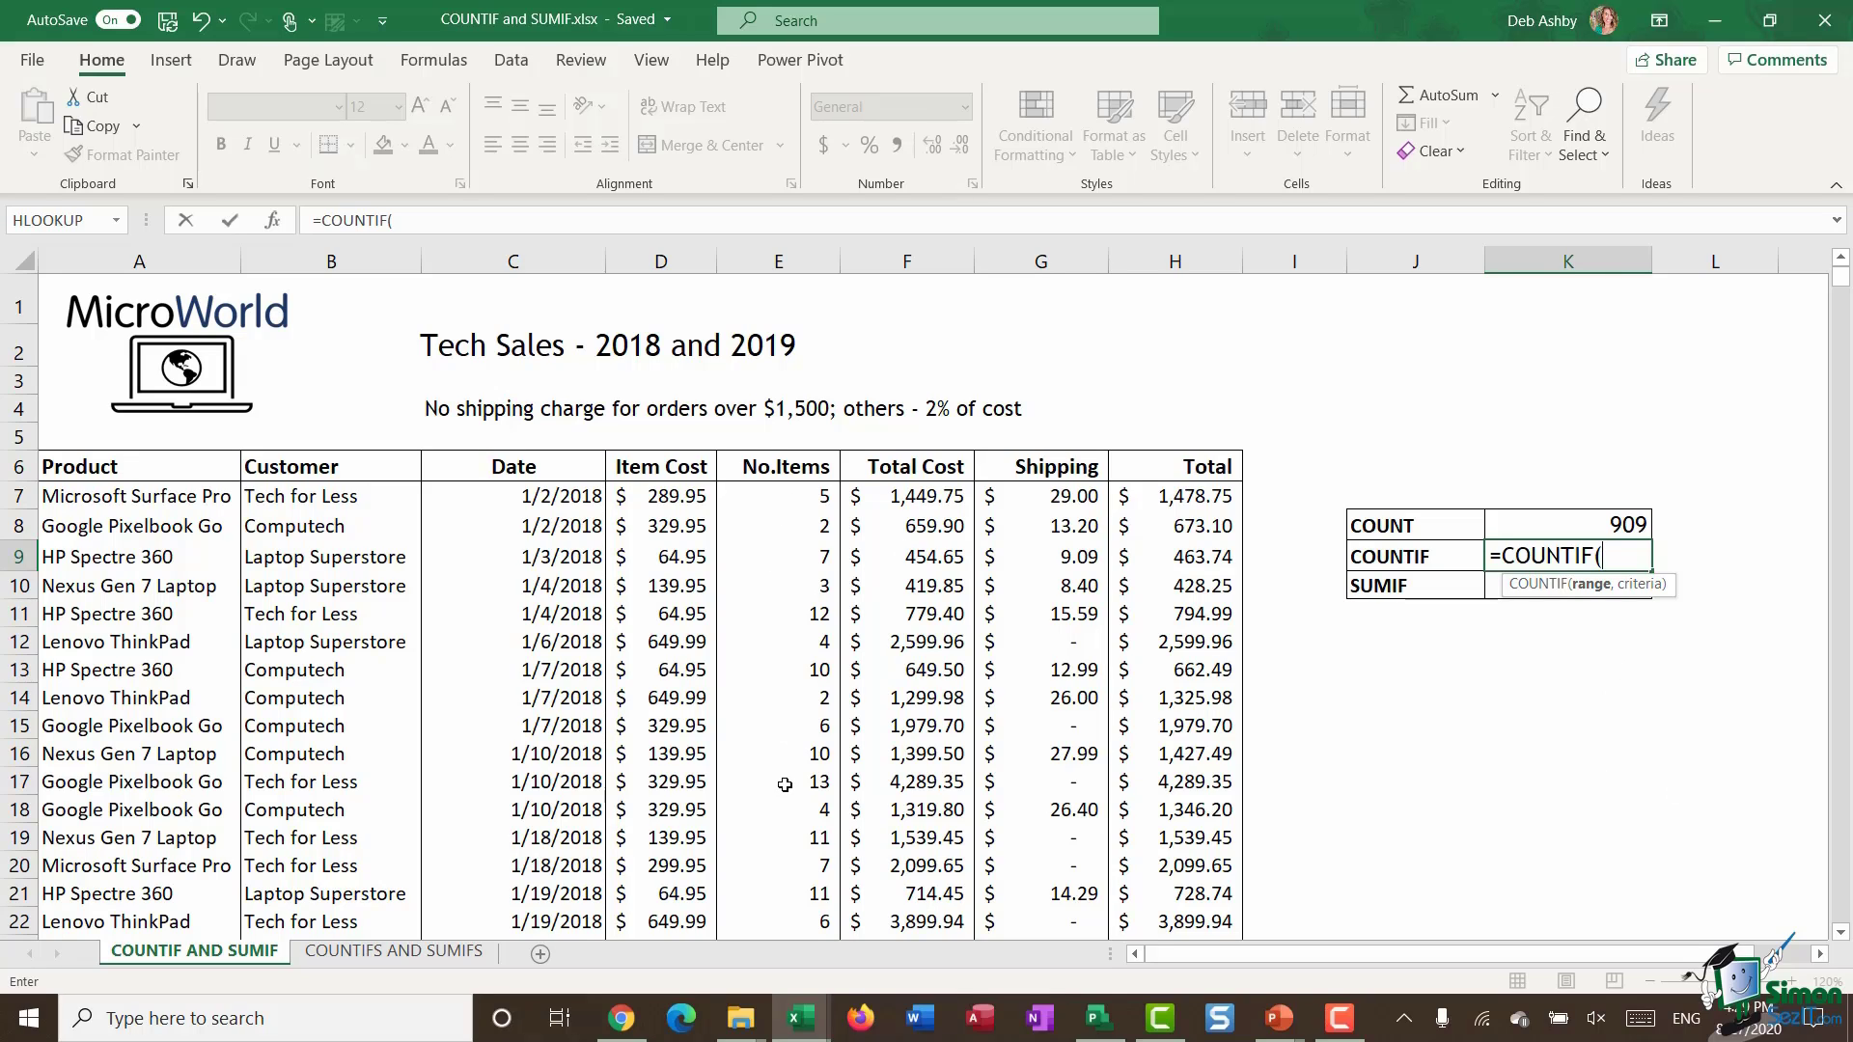
pyautogui.click(770, 500)
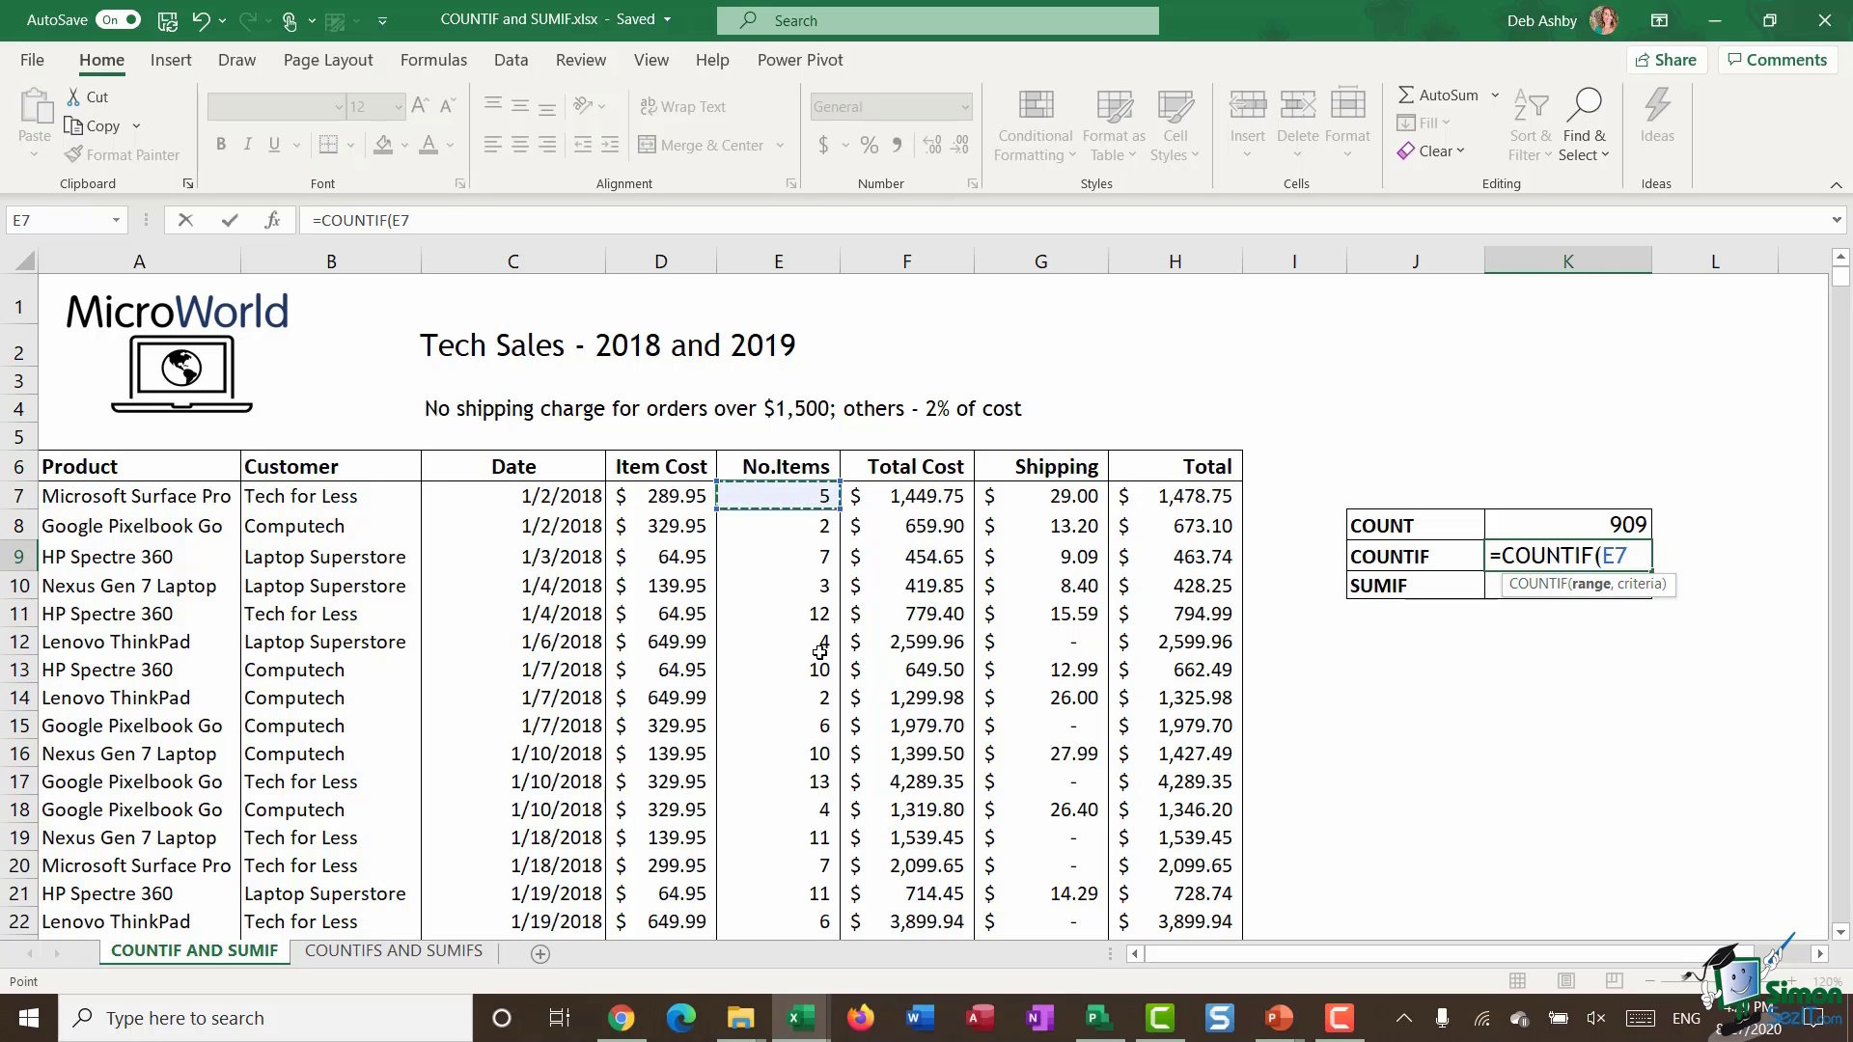
pyautogui.hotkey('ctrl', 'shift', 'Down')
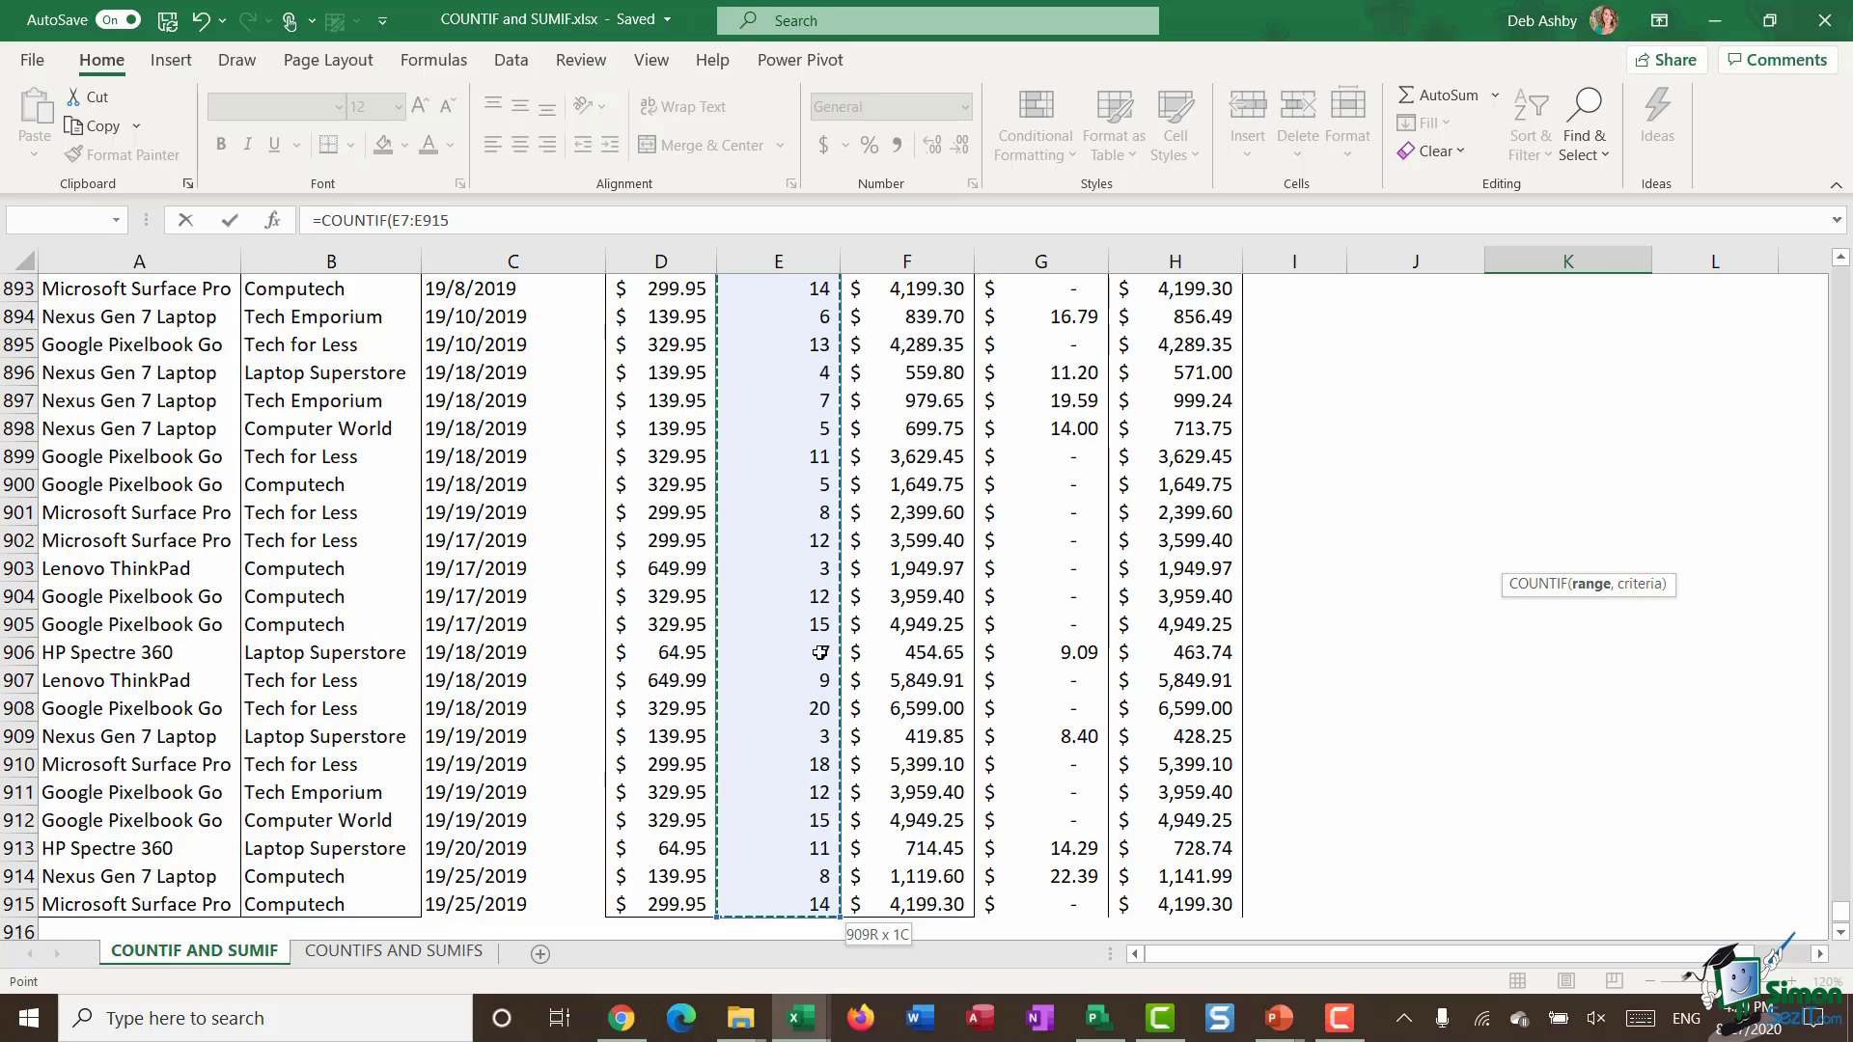
pyautogui.click(473, 220)
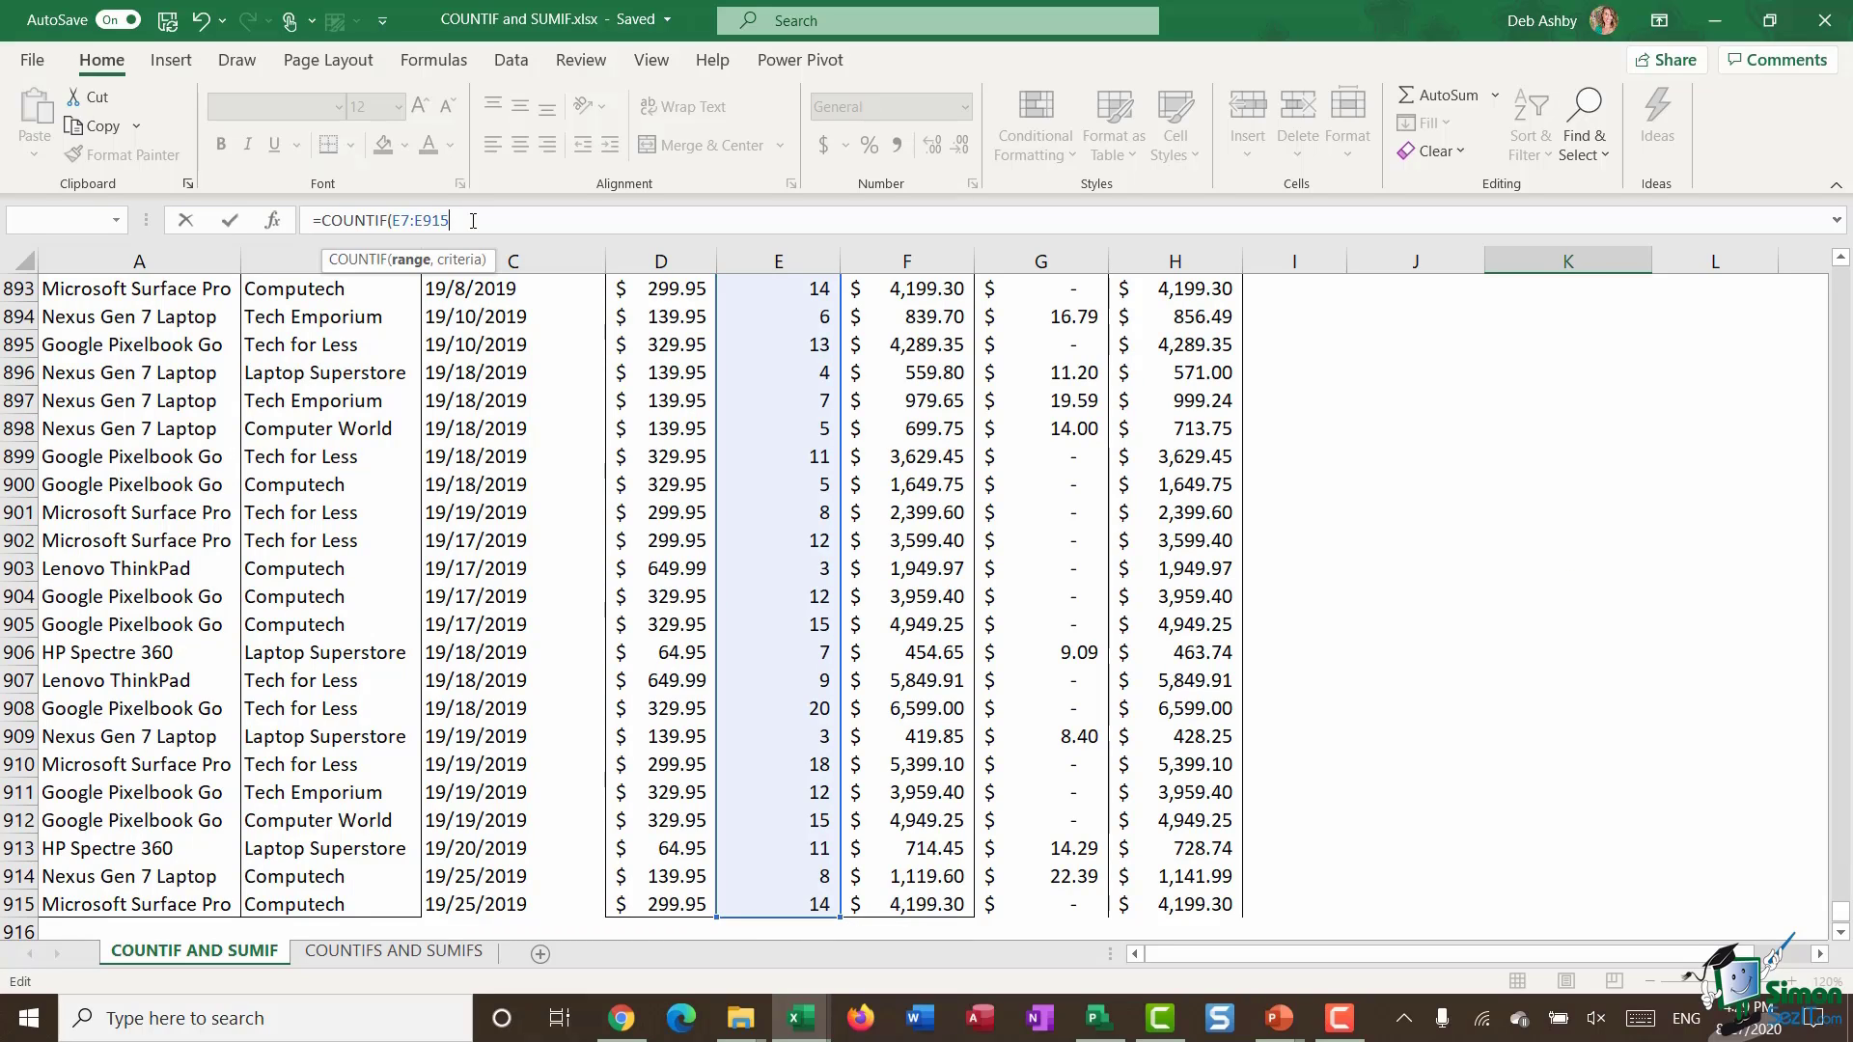
pyautogui.write(',')
pyautogui.write('>10")')
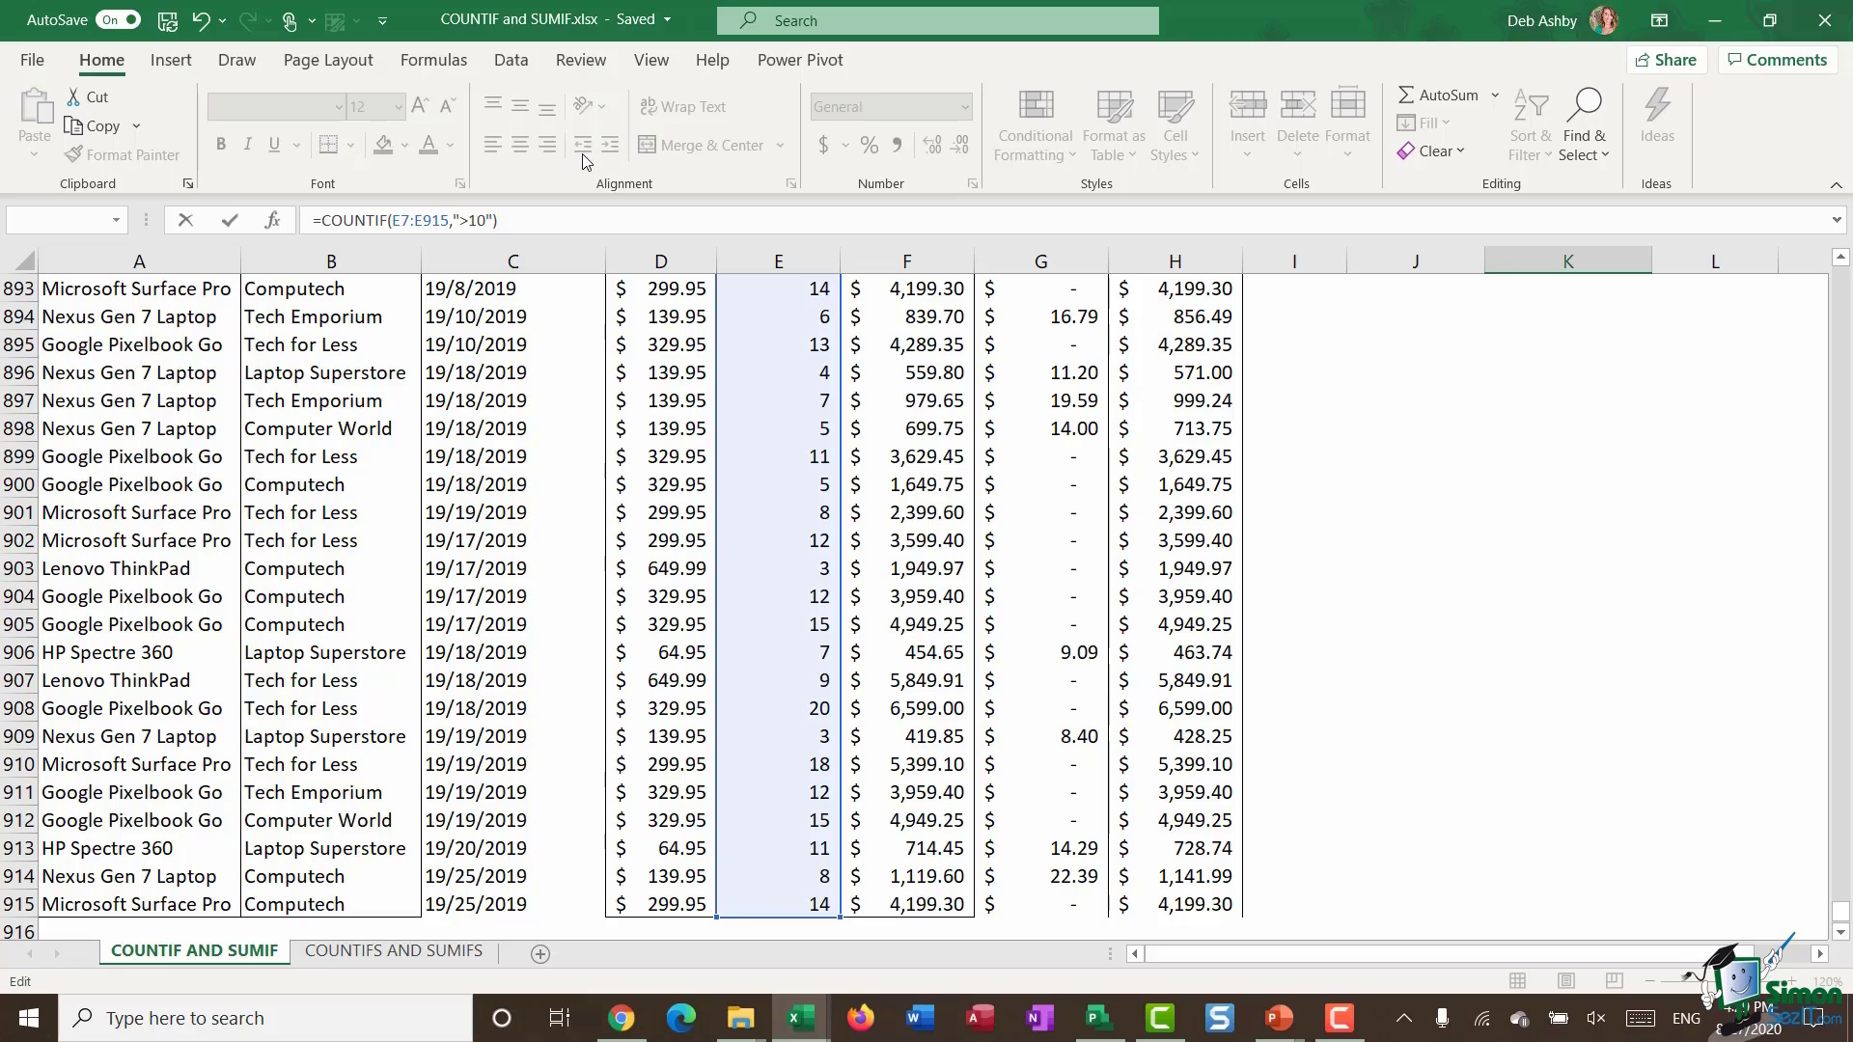
pyautogui.press('Return')
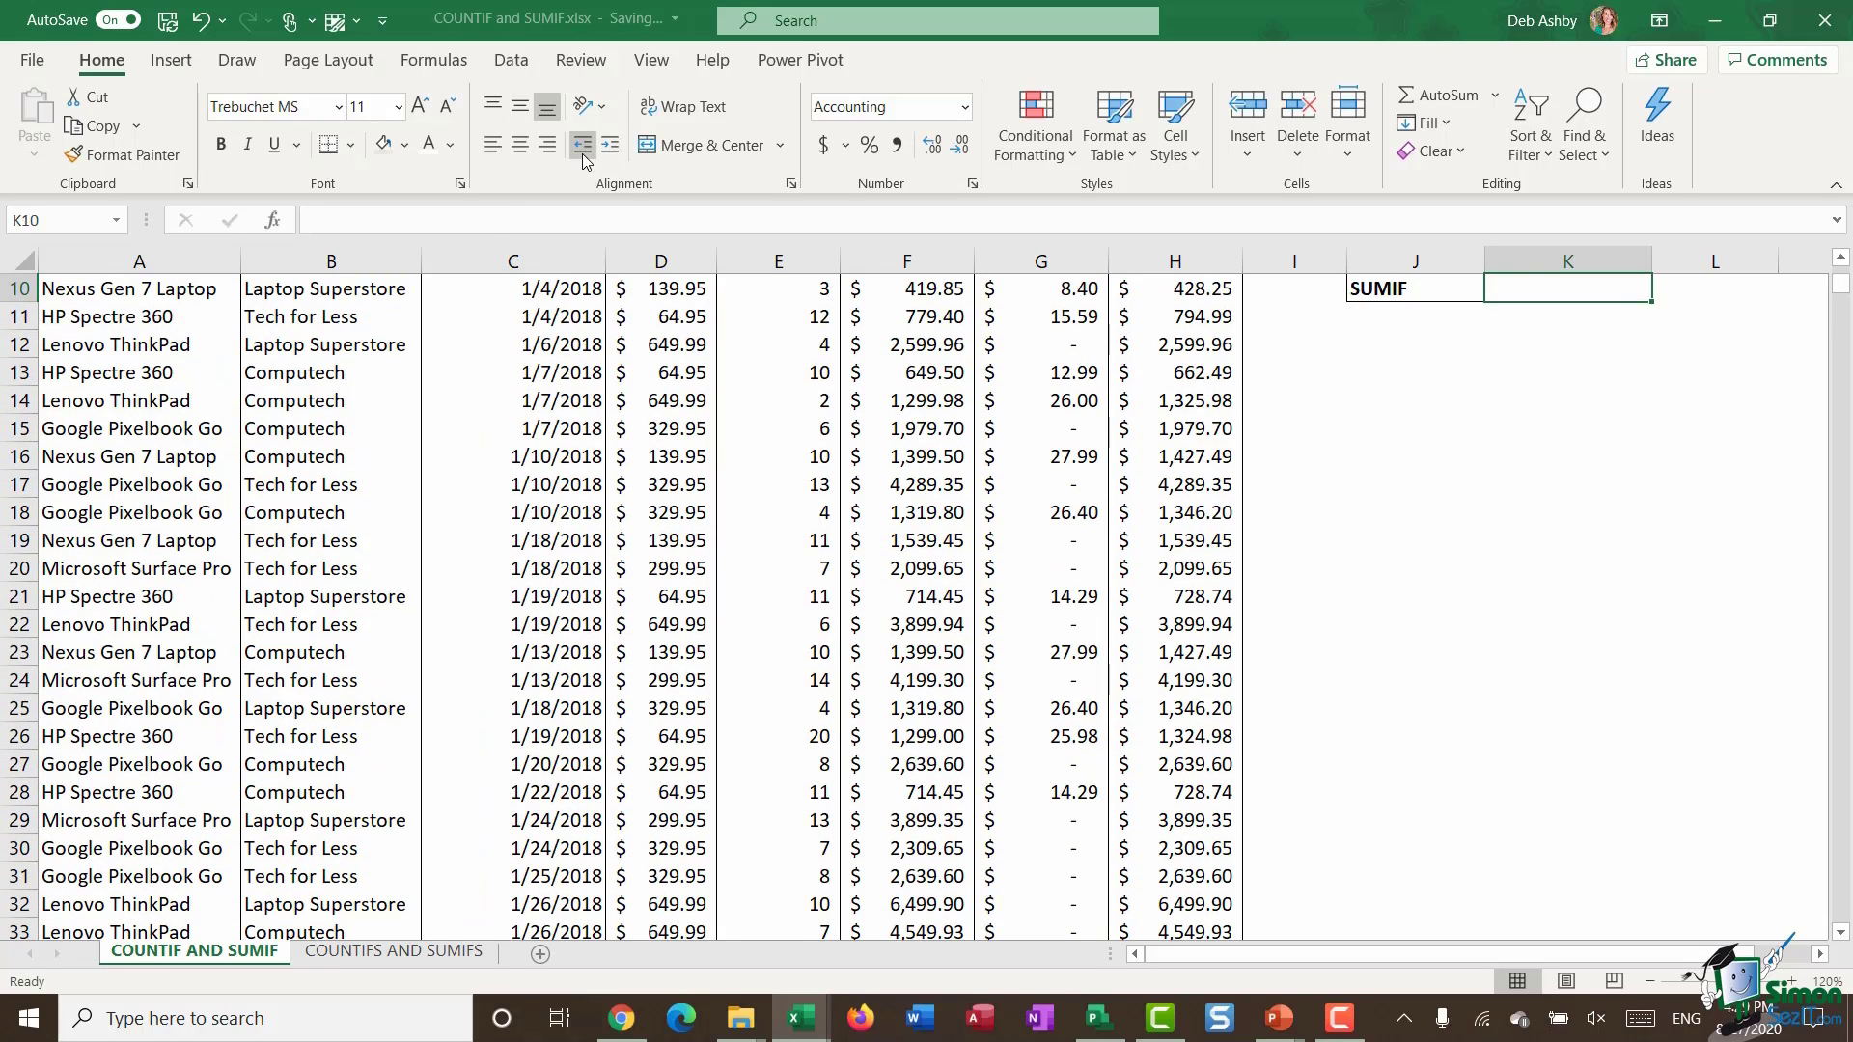
pyautogui.scroll(3, 1403, 627)
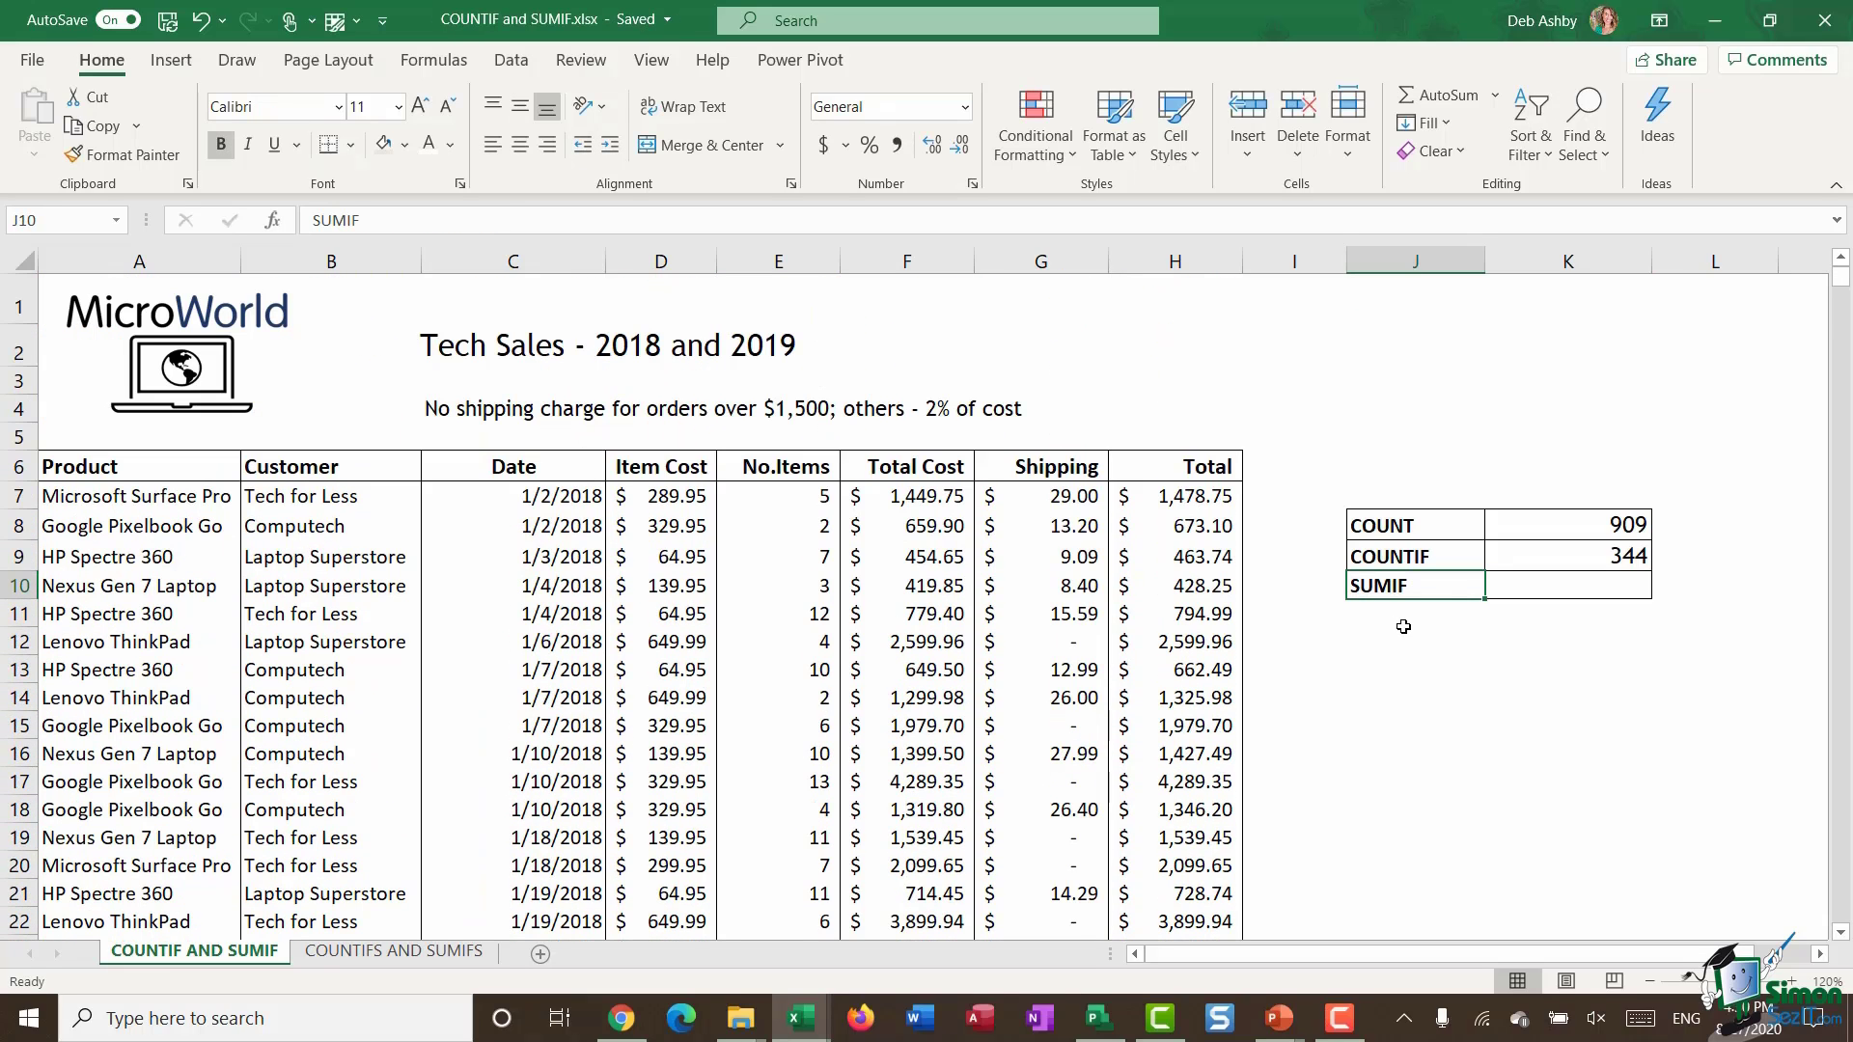
pyautogui.click(1512, 559)
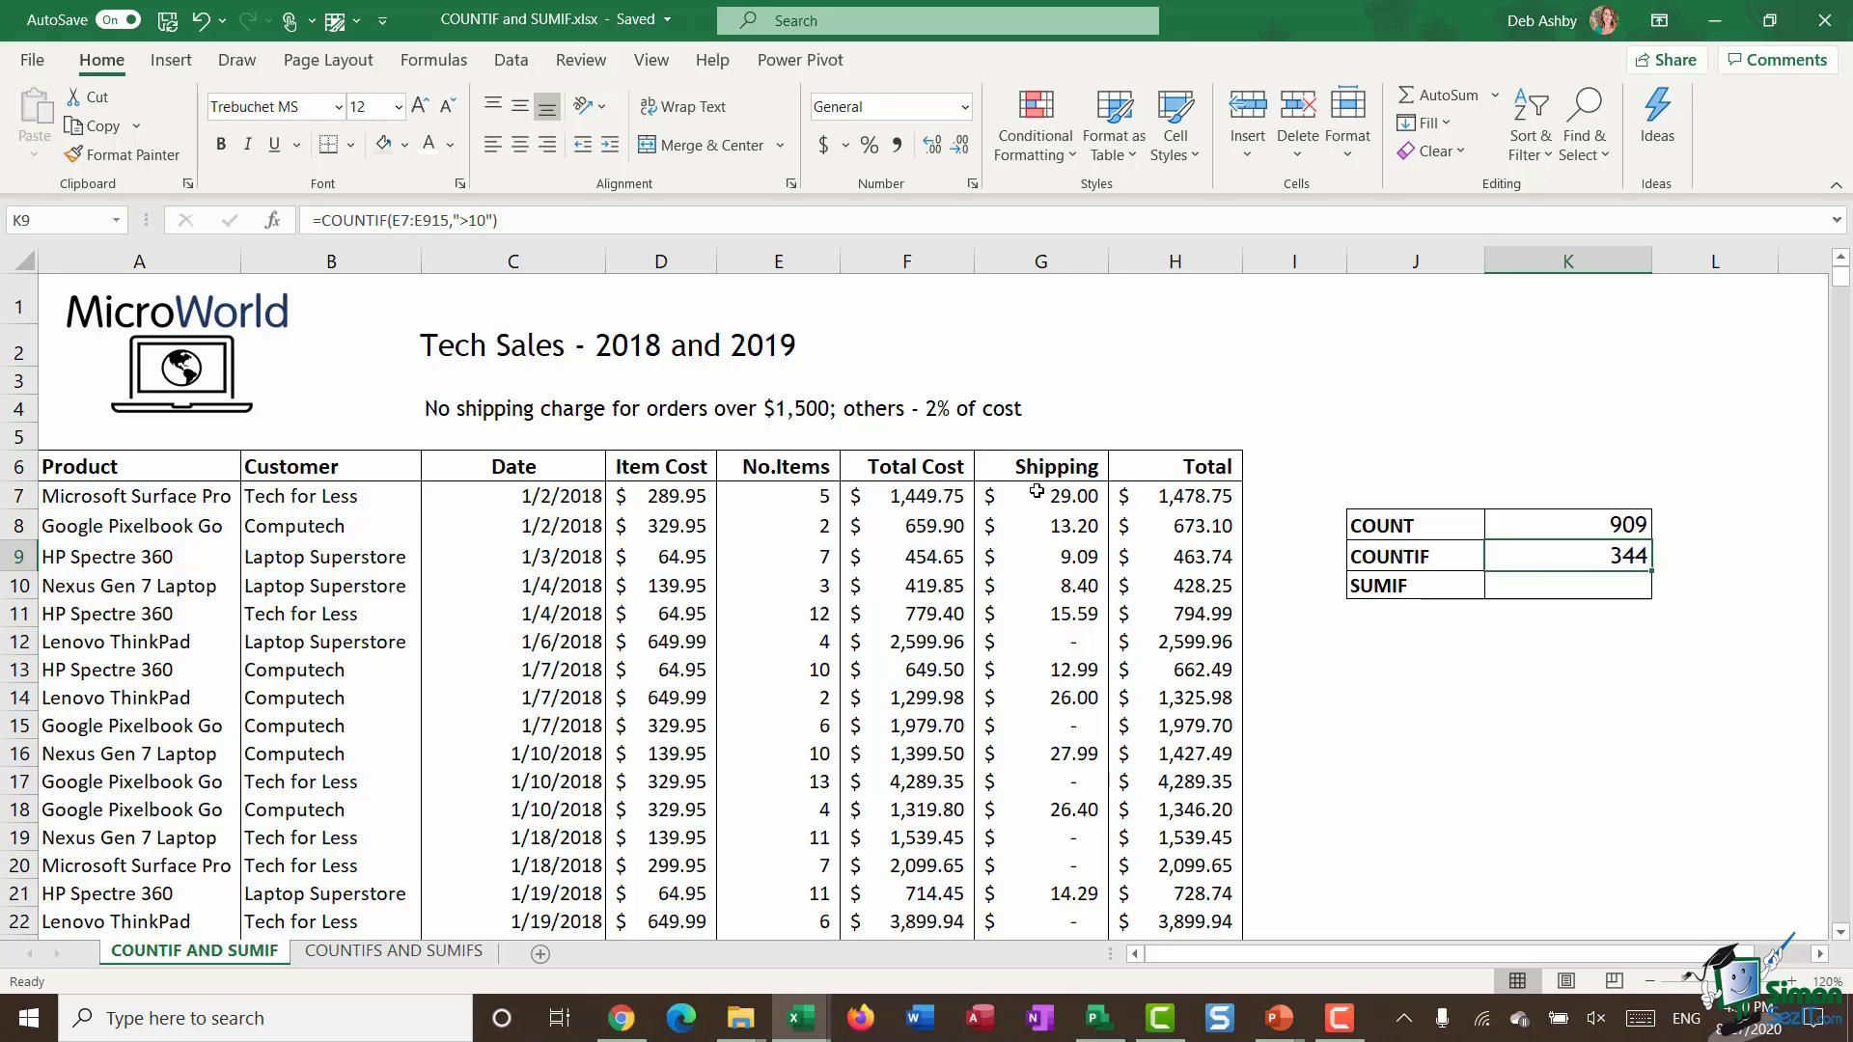
pyautogui.moveTo(1032, 494); pyautogui.dragTo(1024, 736)
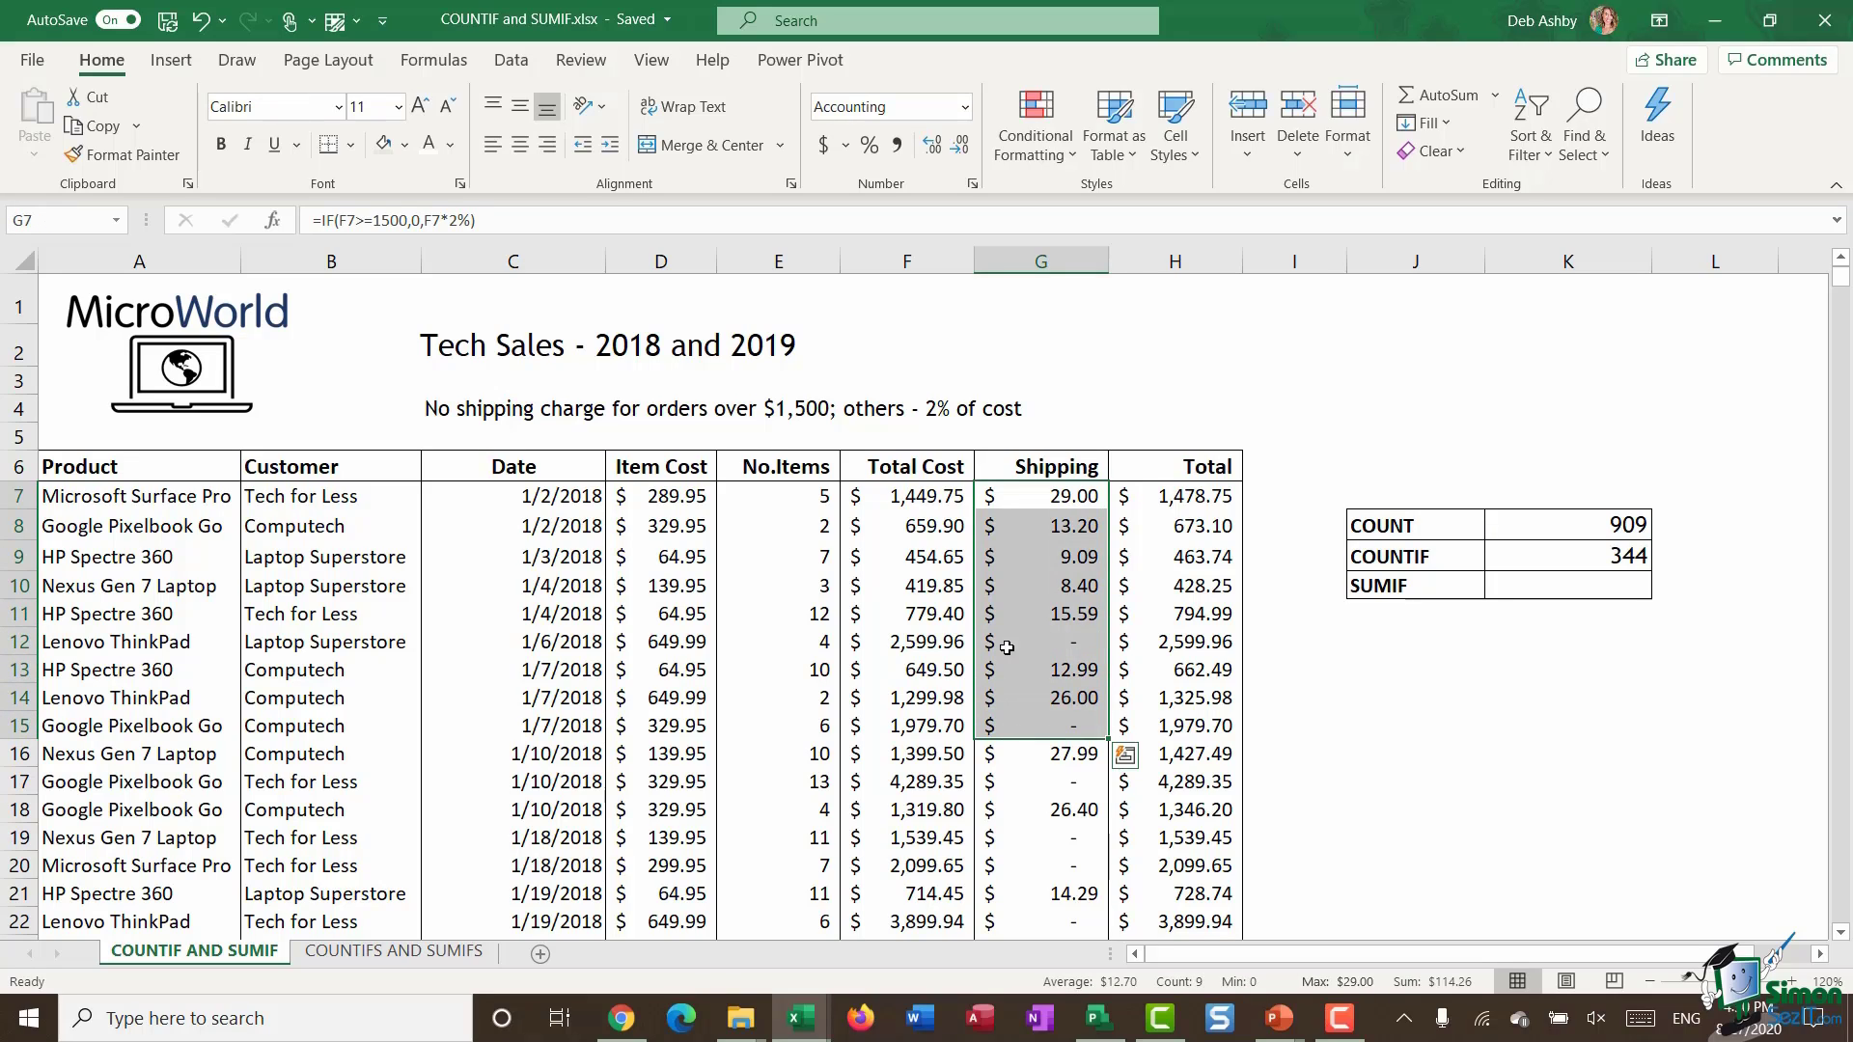
pyautogui.moveTo(668, 496); pyautogui.dragTo(668, 641)
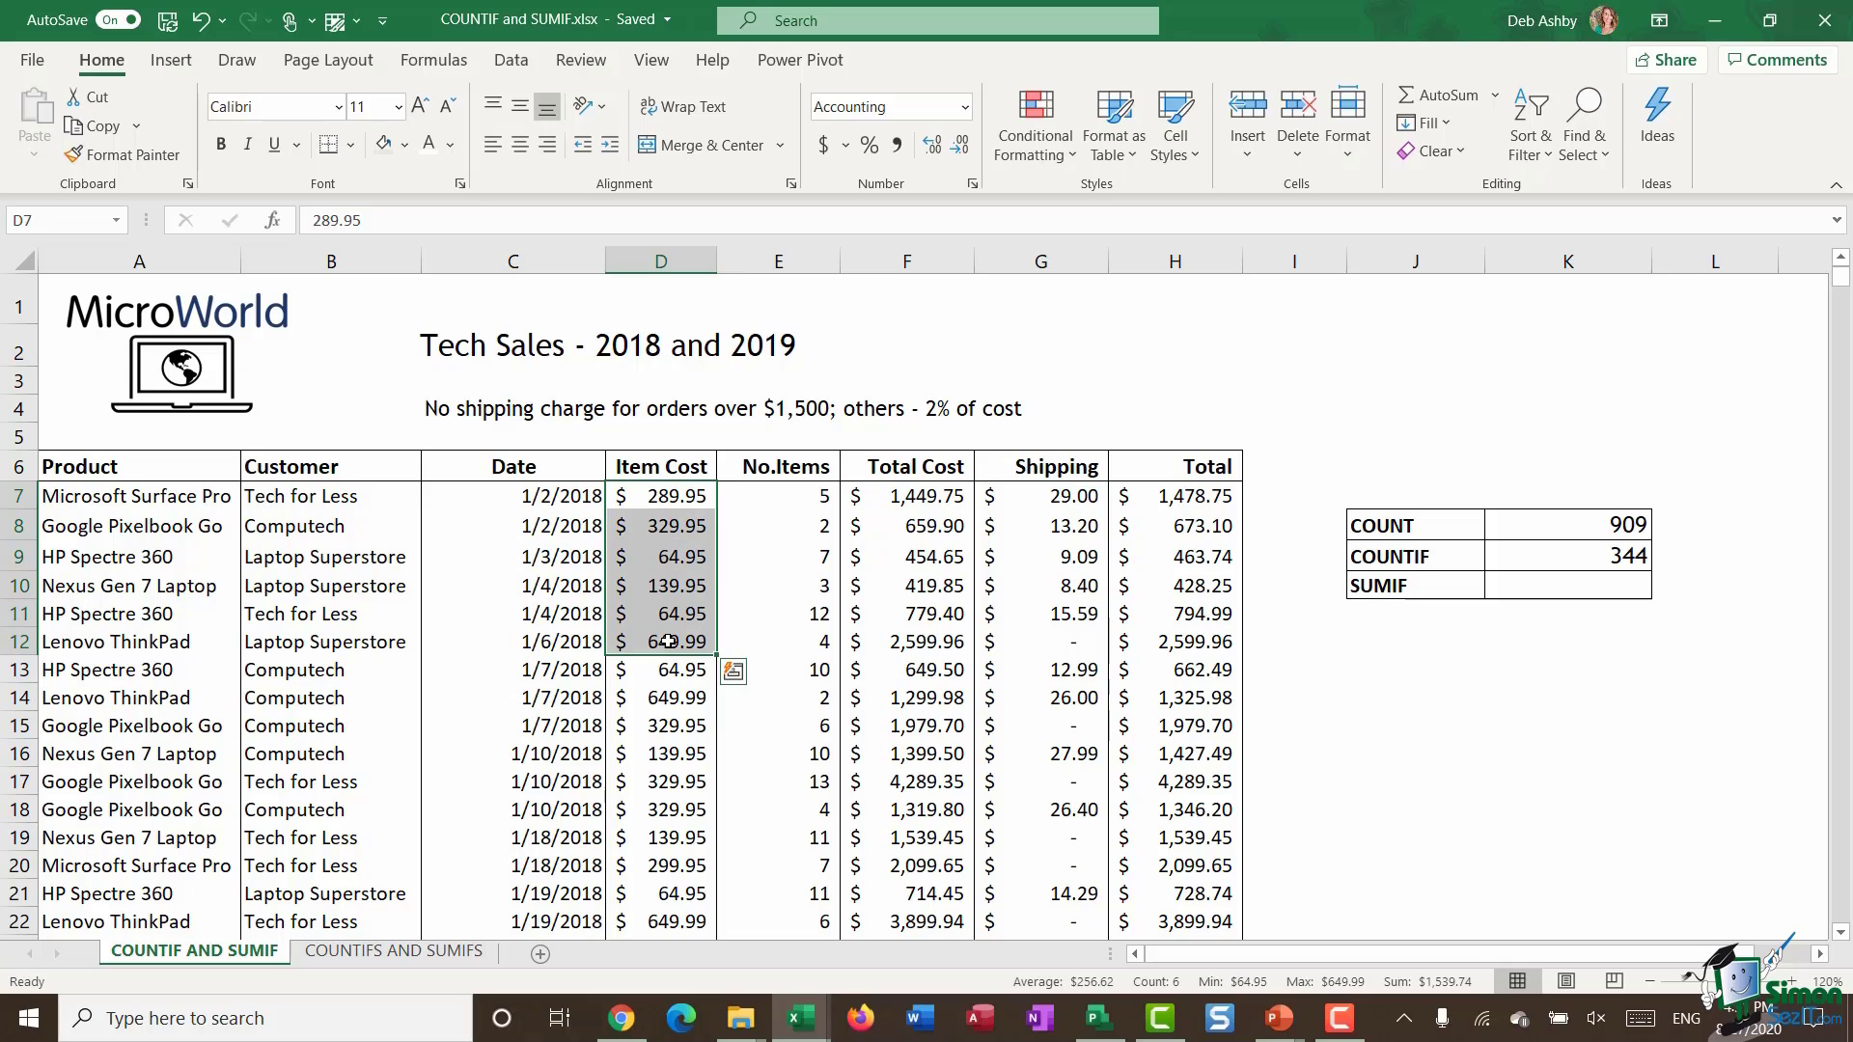
# Enter a SUMIF formula in cell K10 that sums the Total values in H7:H915 meeting the criterion ">=4000".
pyautogui.click(1556, 588)
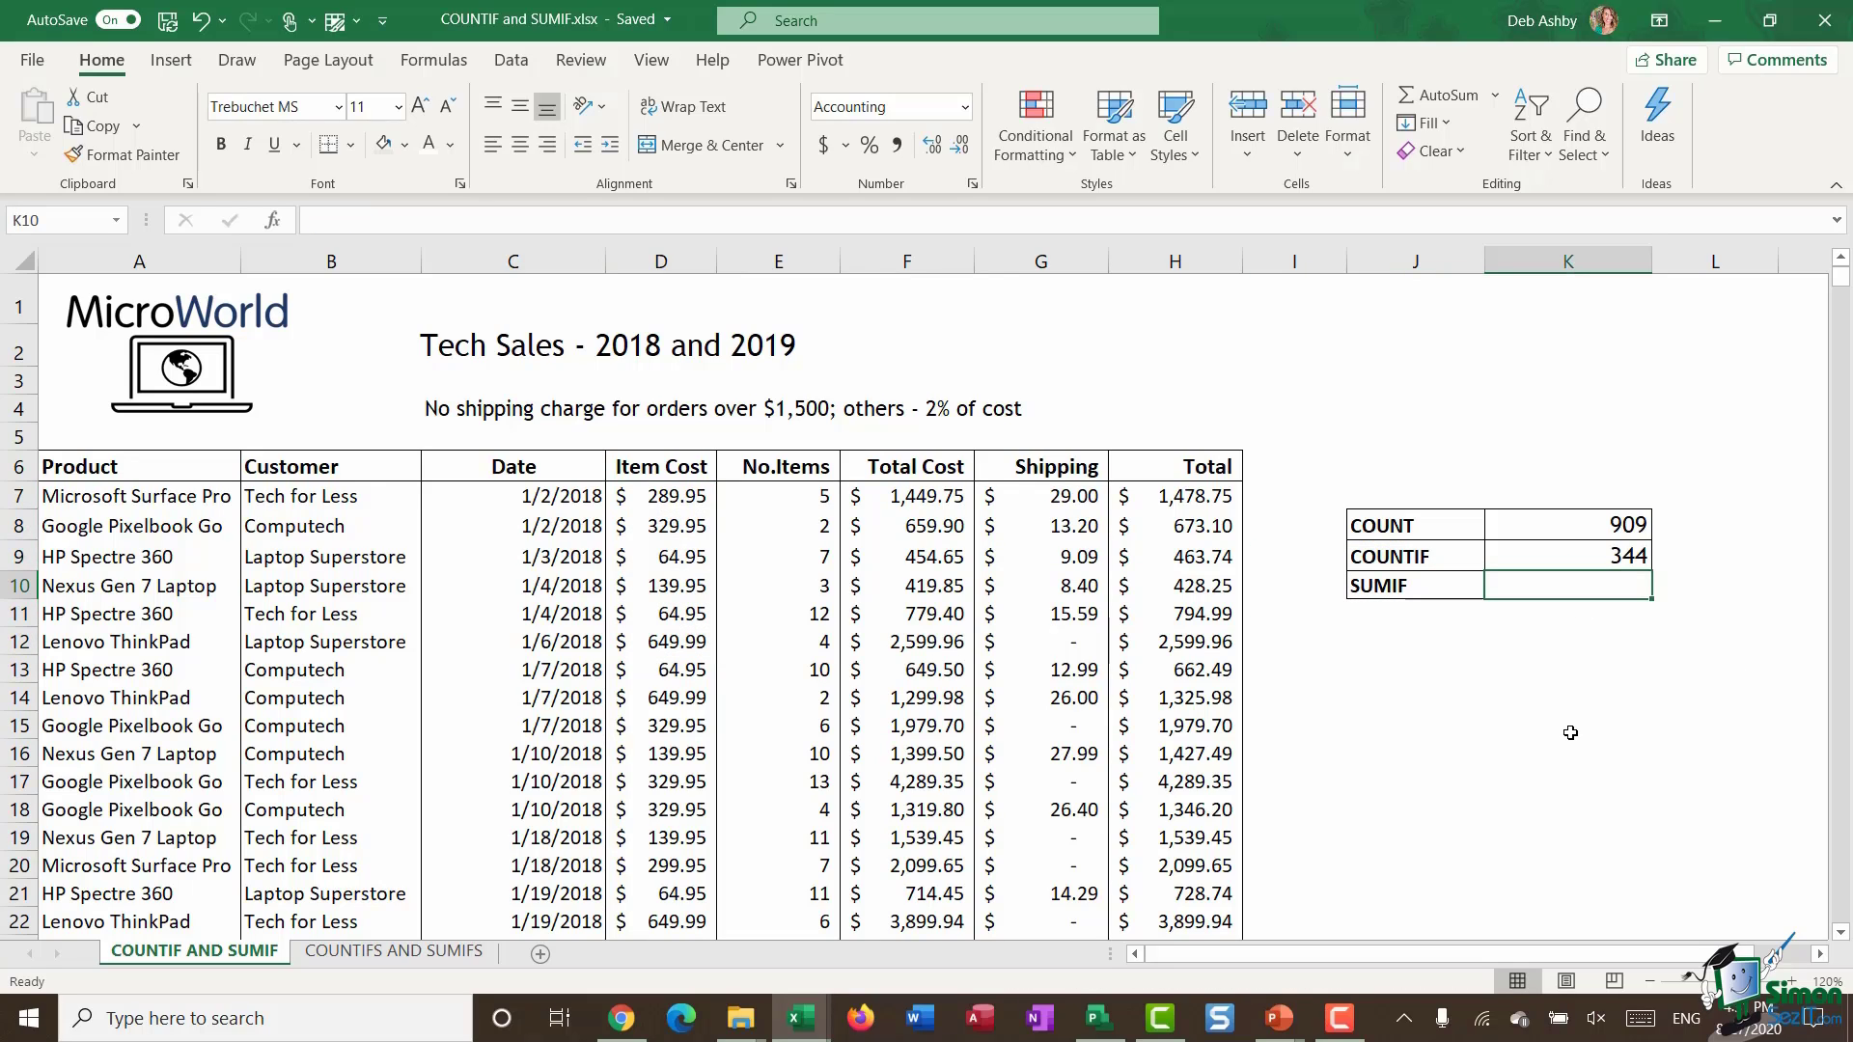
pyautogui.write('=S')
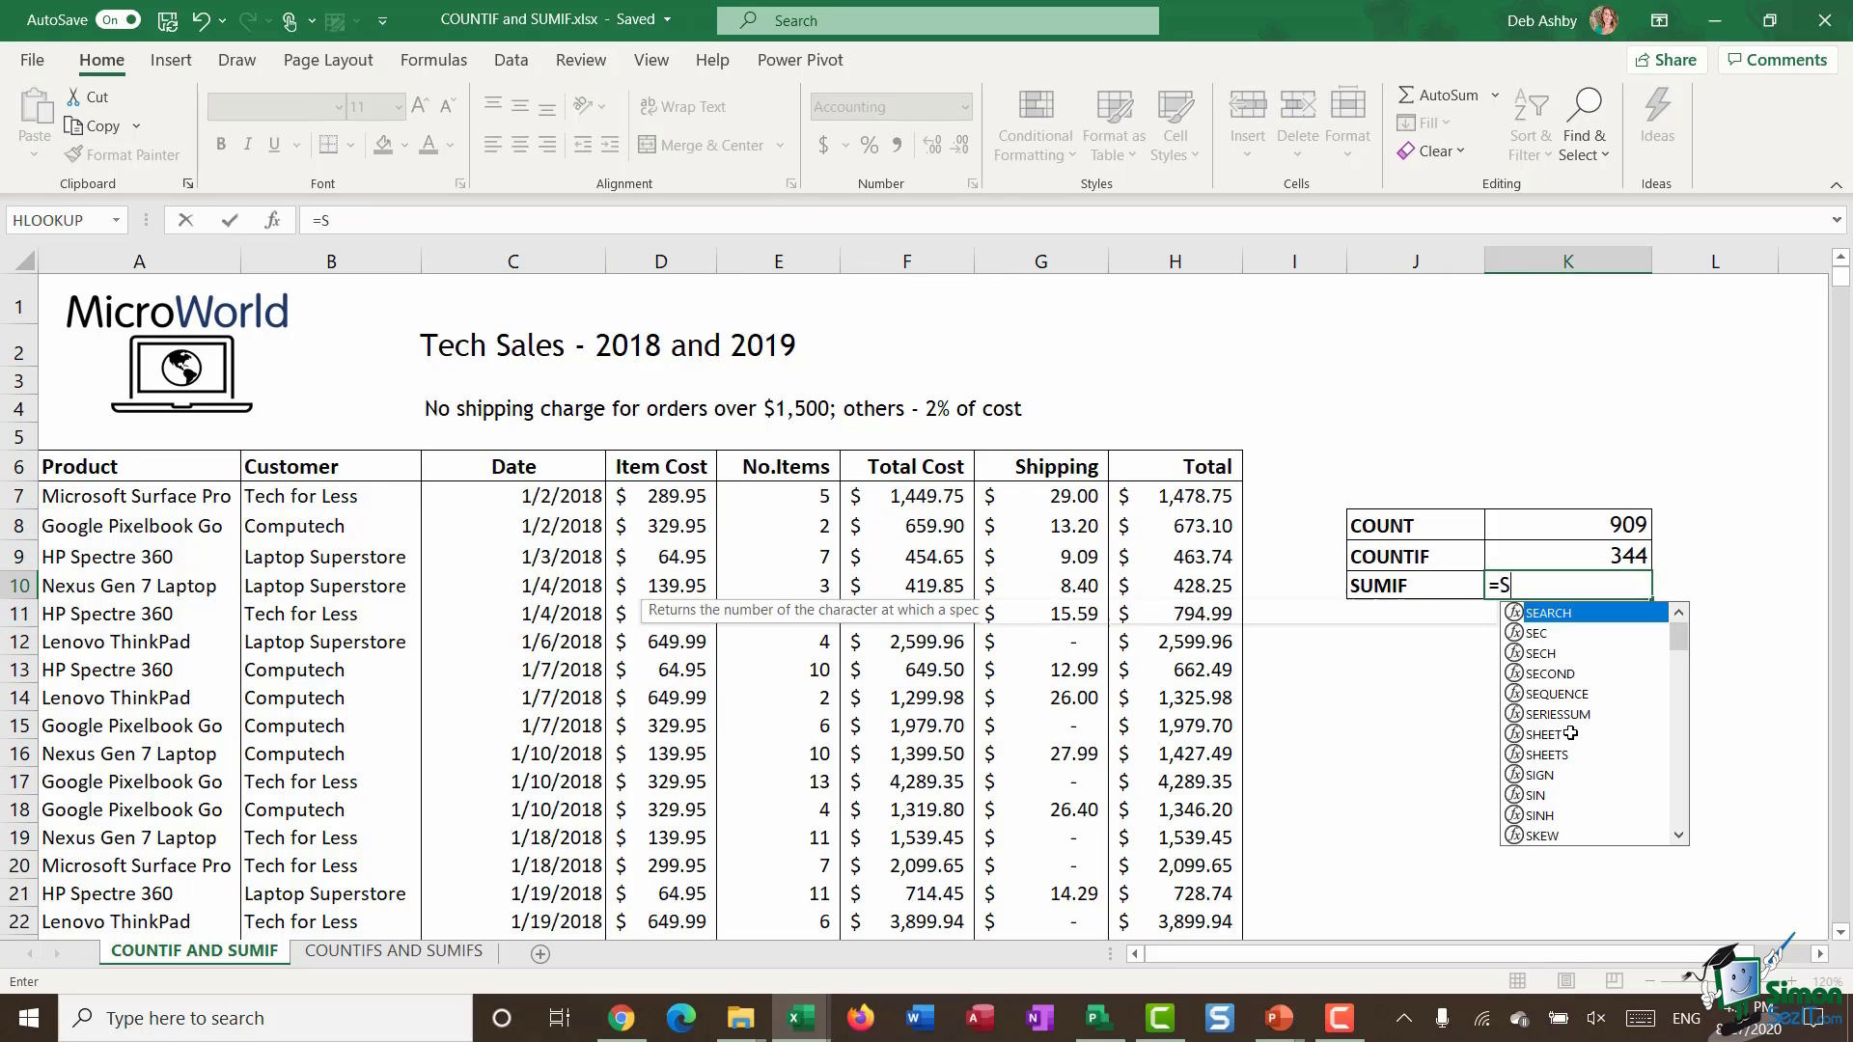
pyautogui.write('UMIF(')
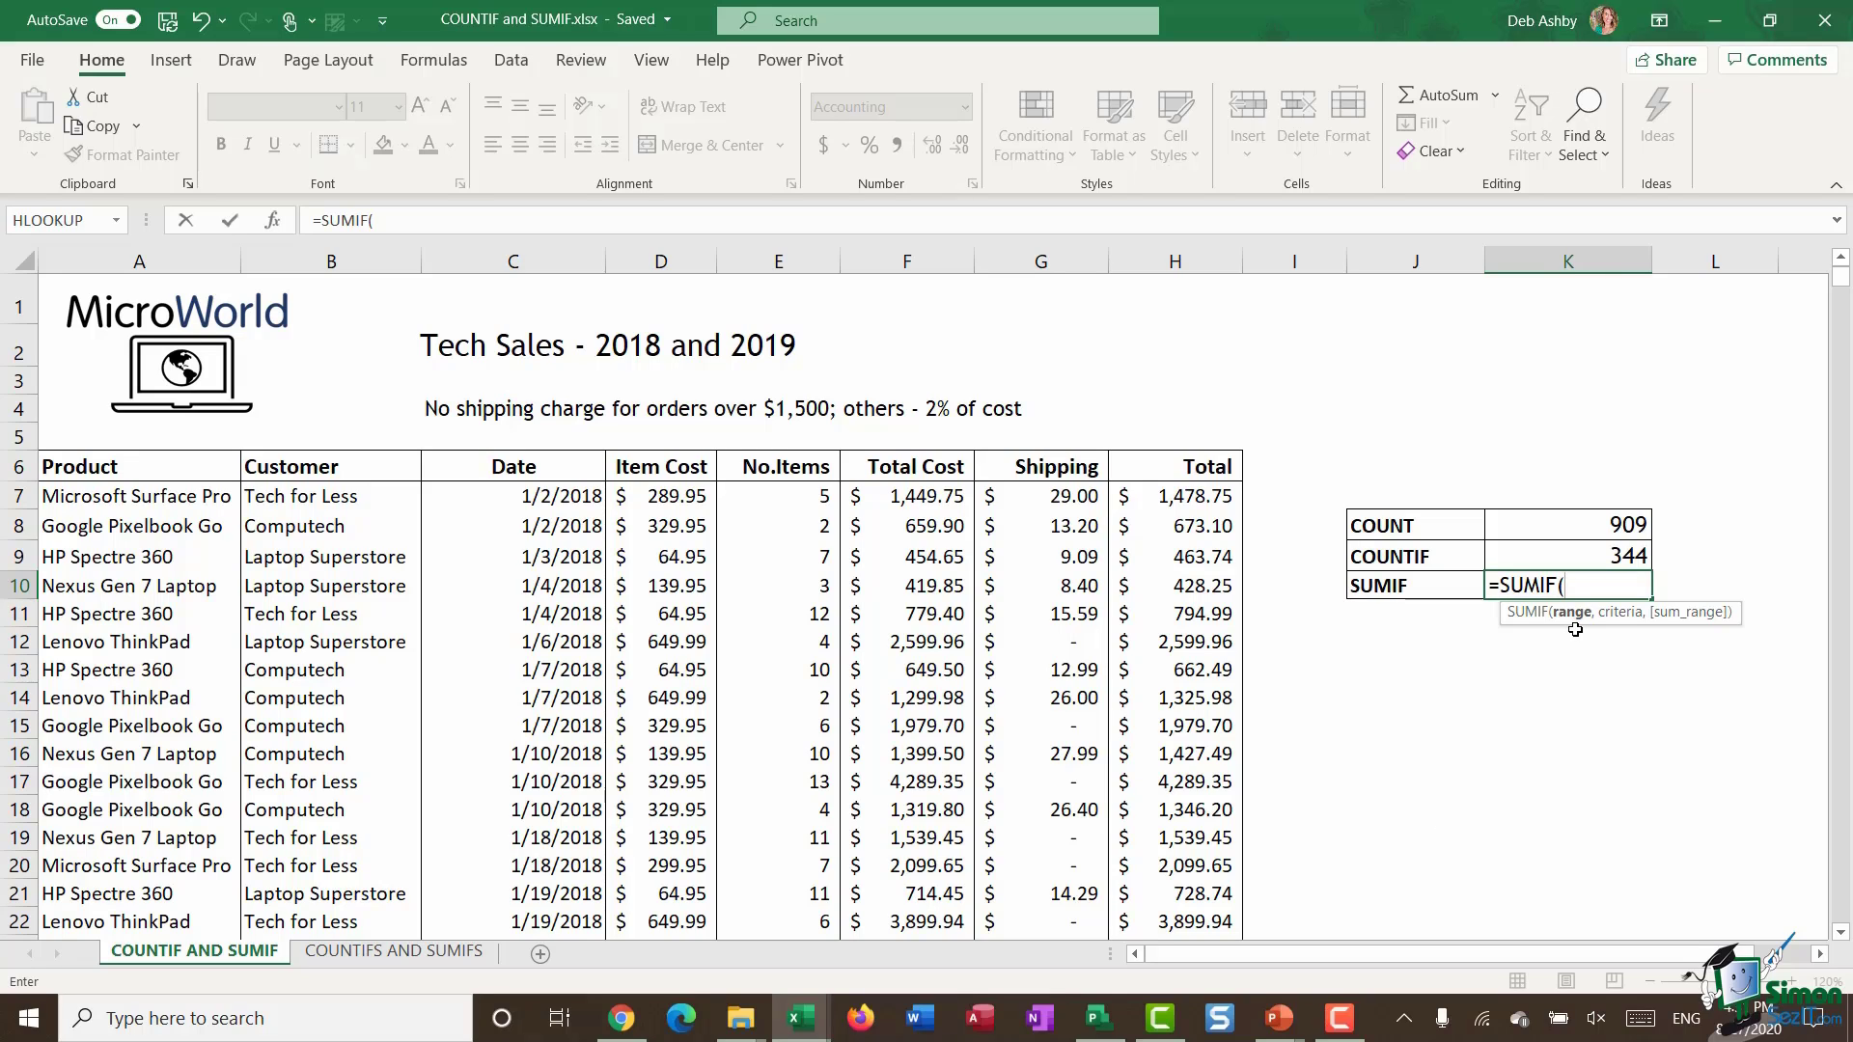
pyautogui.click(1190, 496)
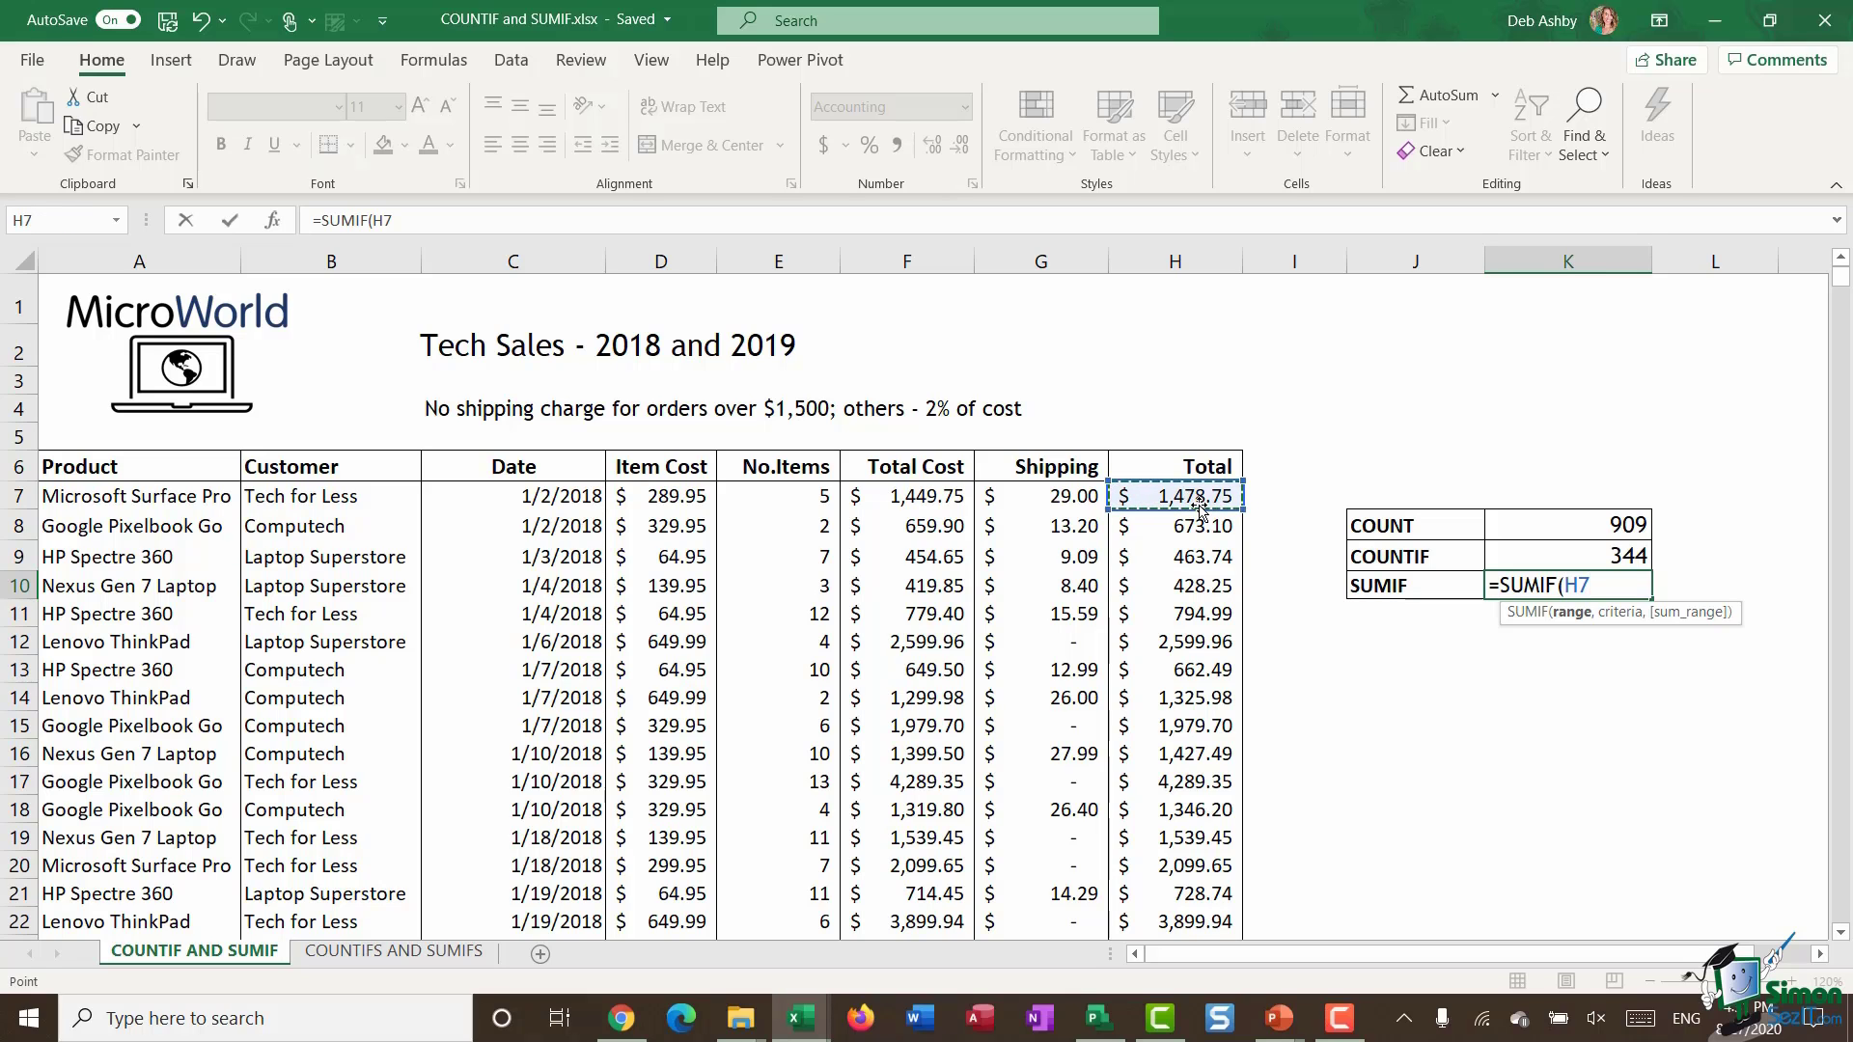
pyautogui.hotkey('ctrl', 'shift', 'Down')
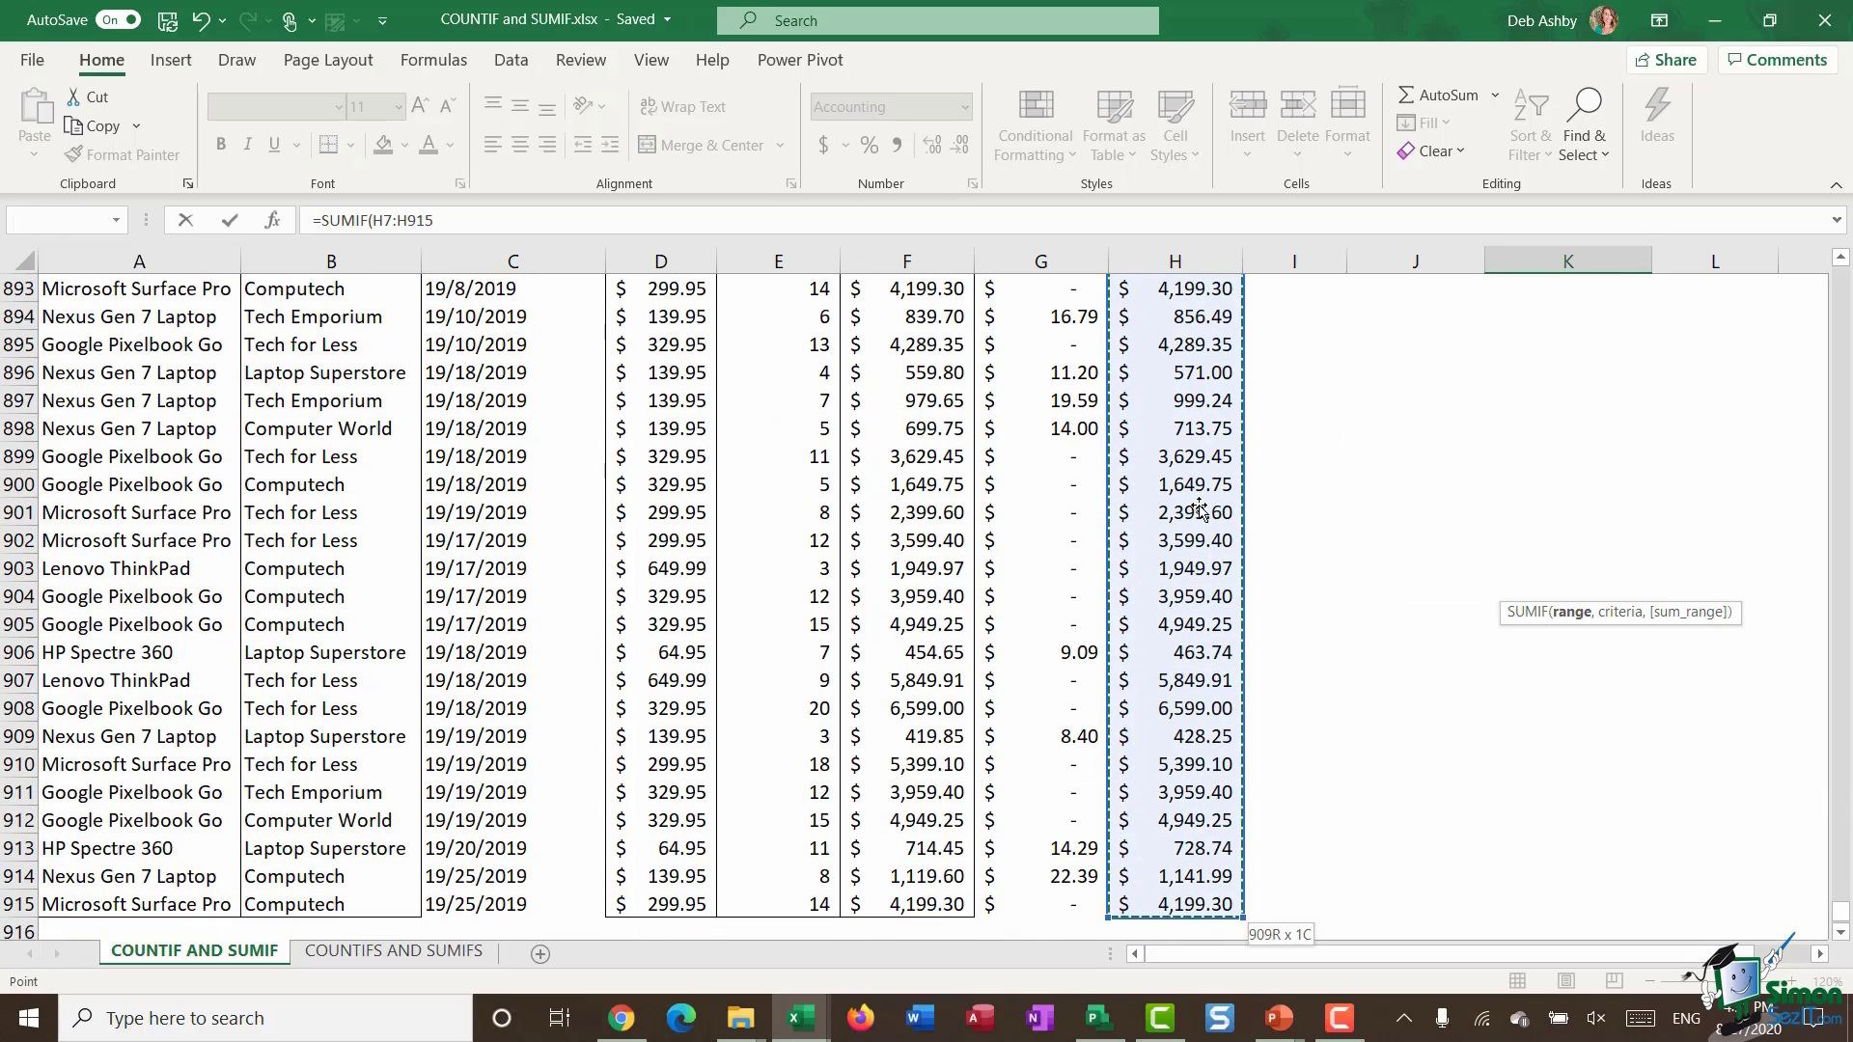
pyautogui.click(457, 220)
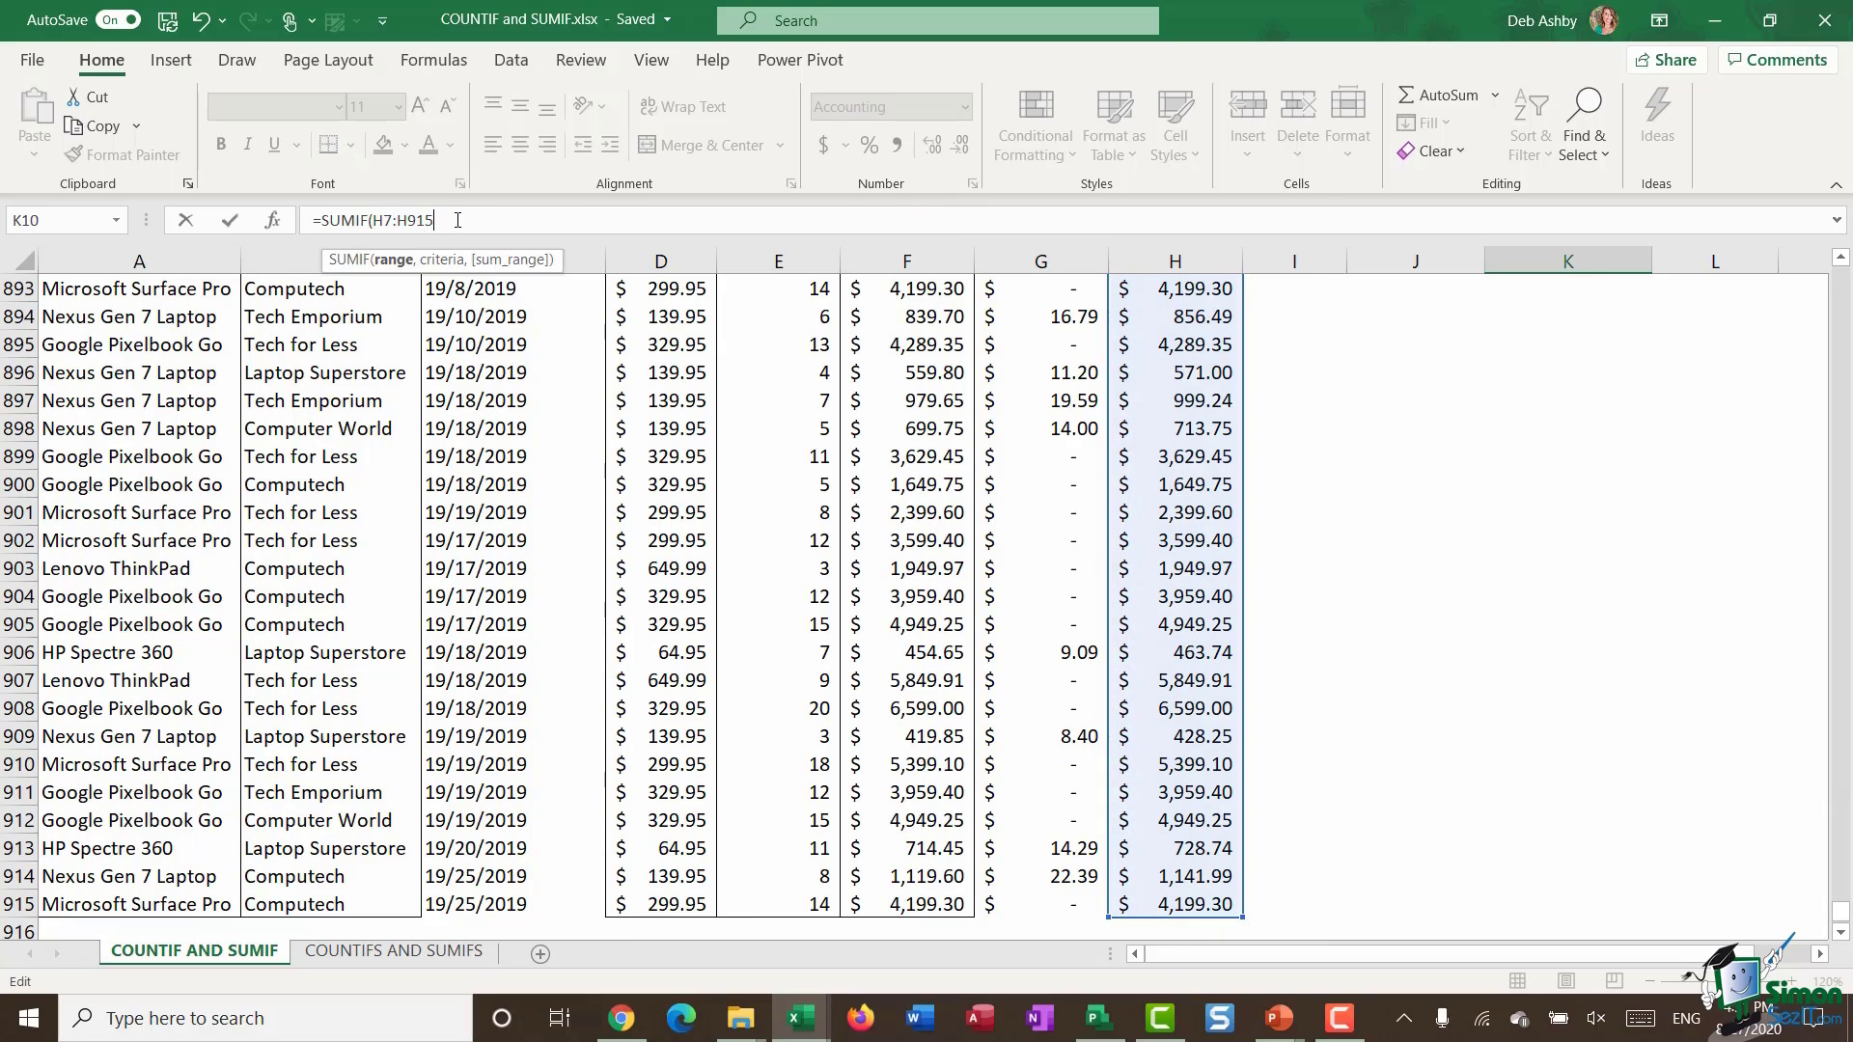
pyautogui.write(',')
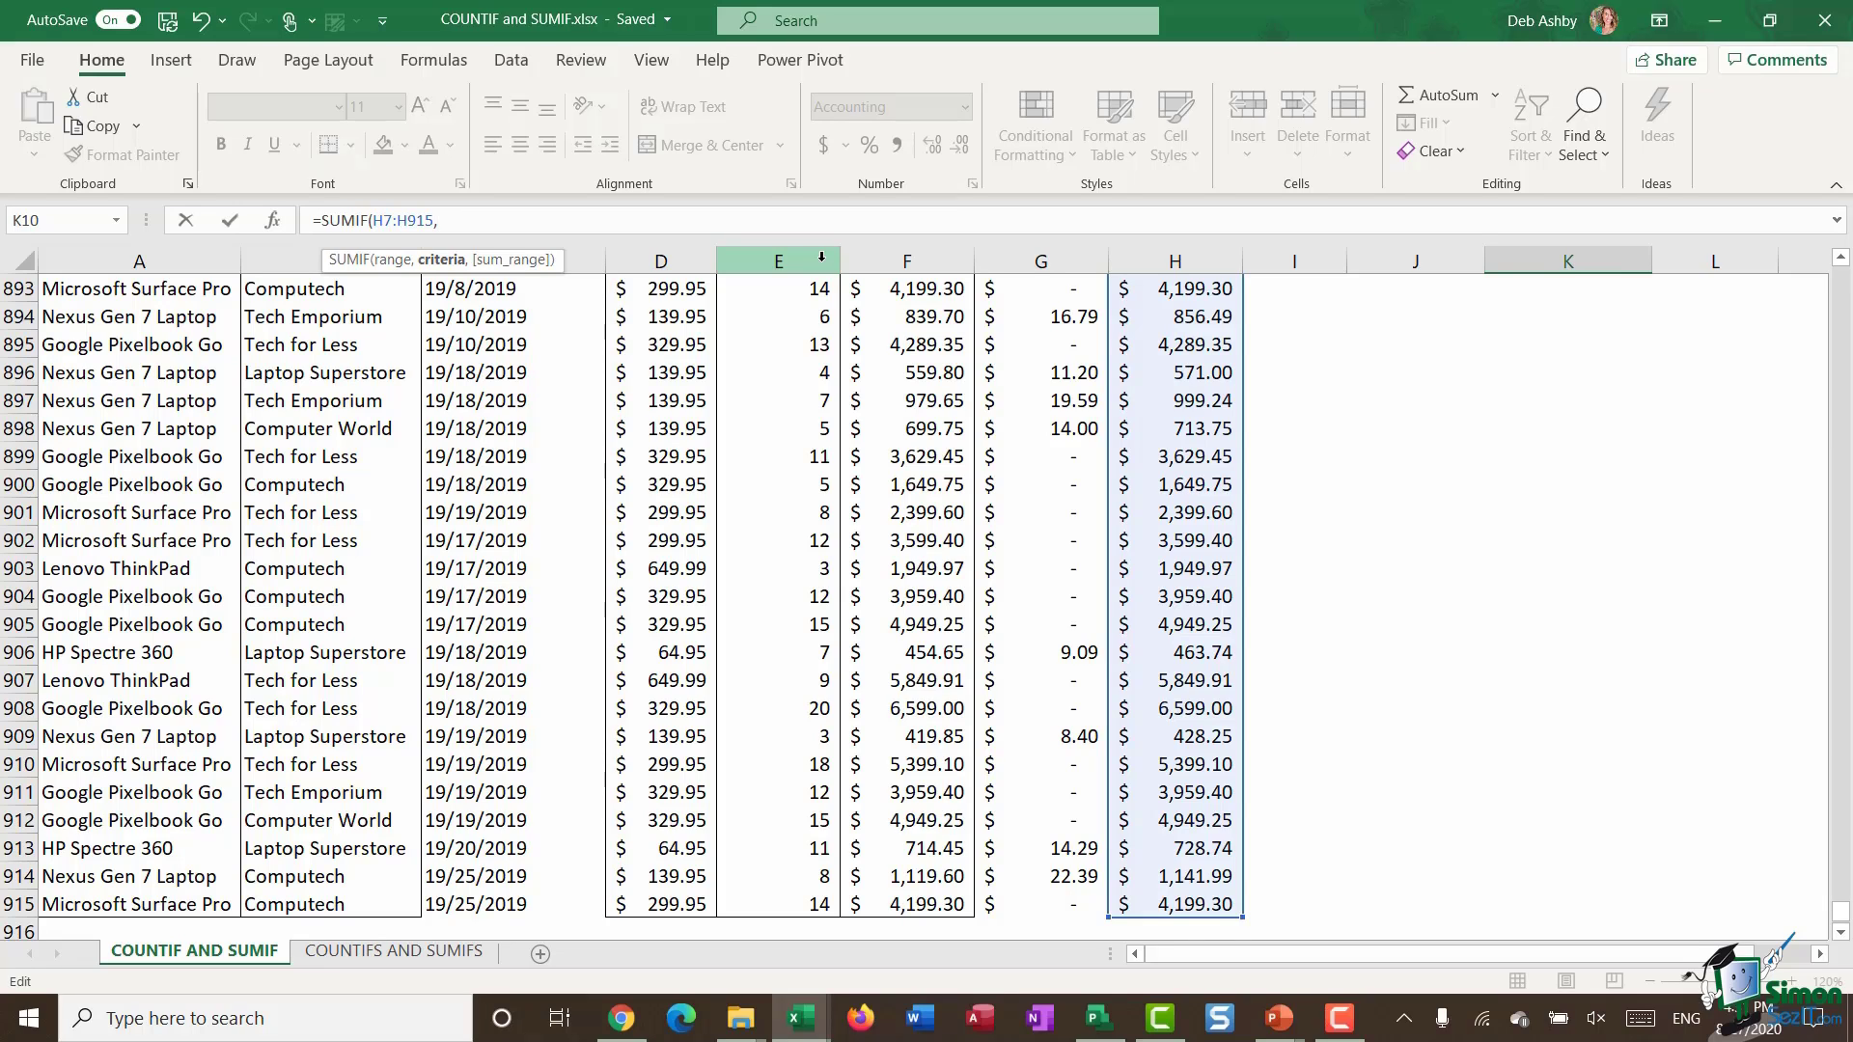
pyautogui.write('">')
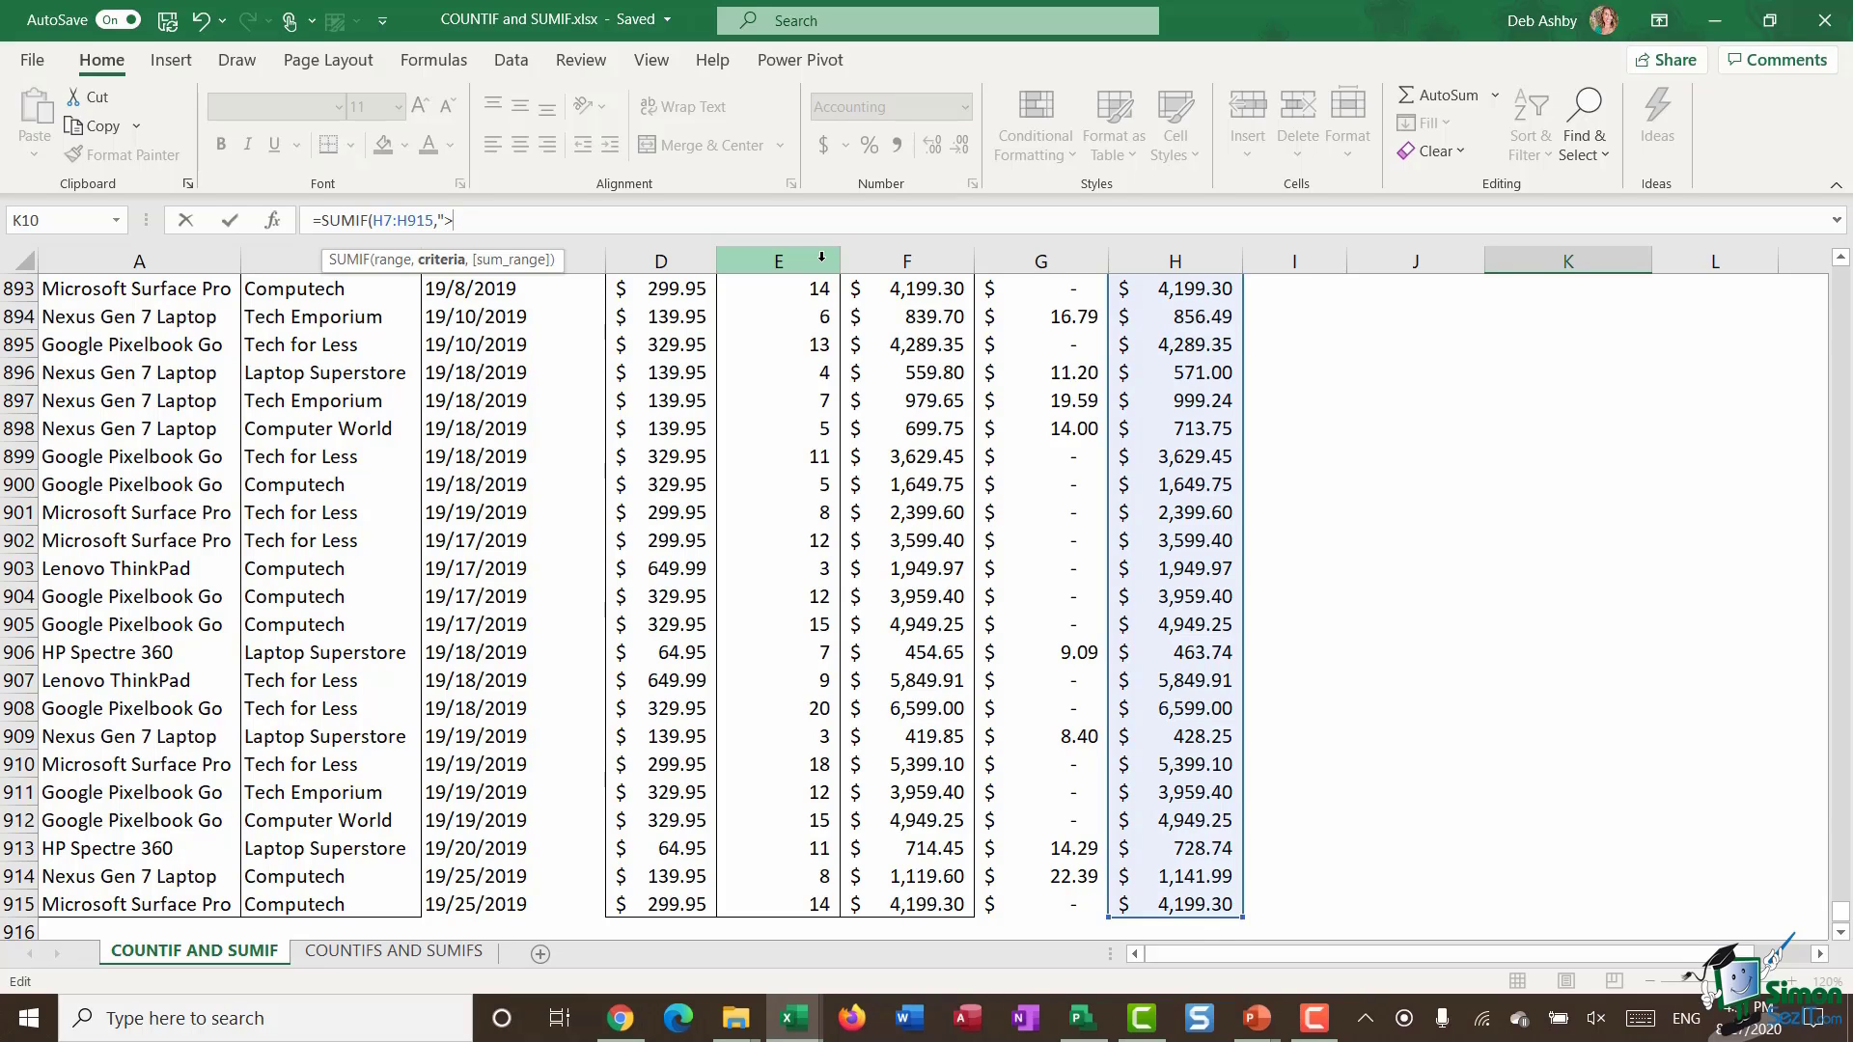
pyautogui.write('=4000"')
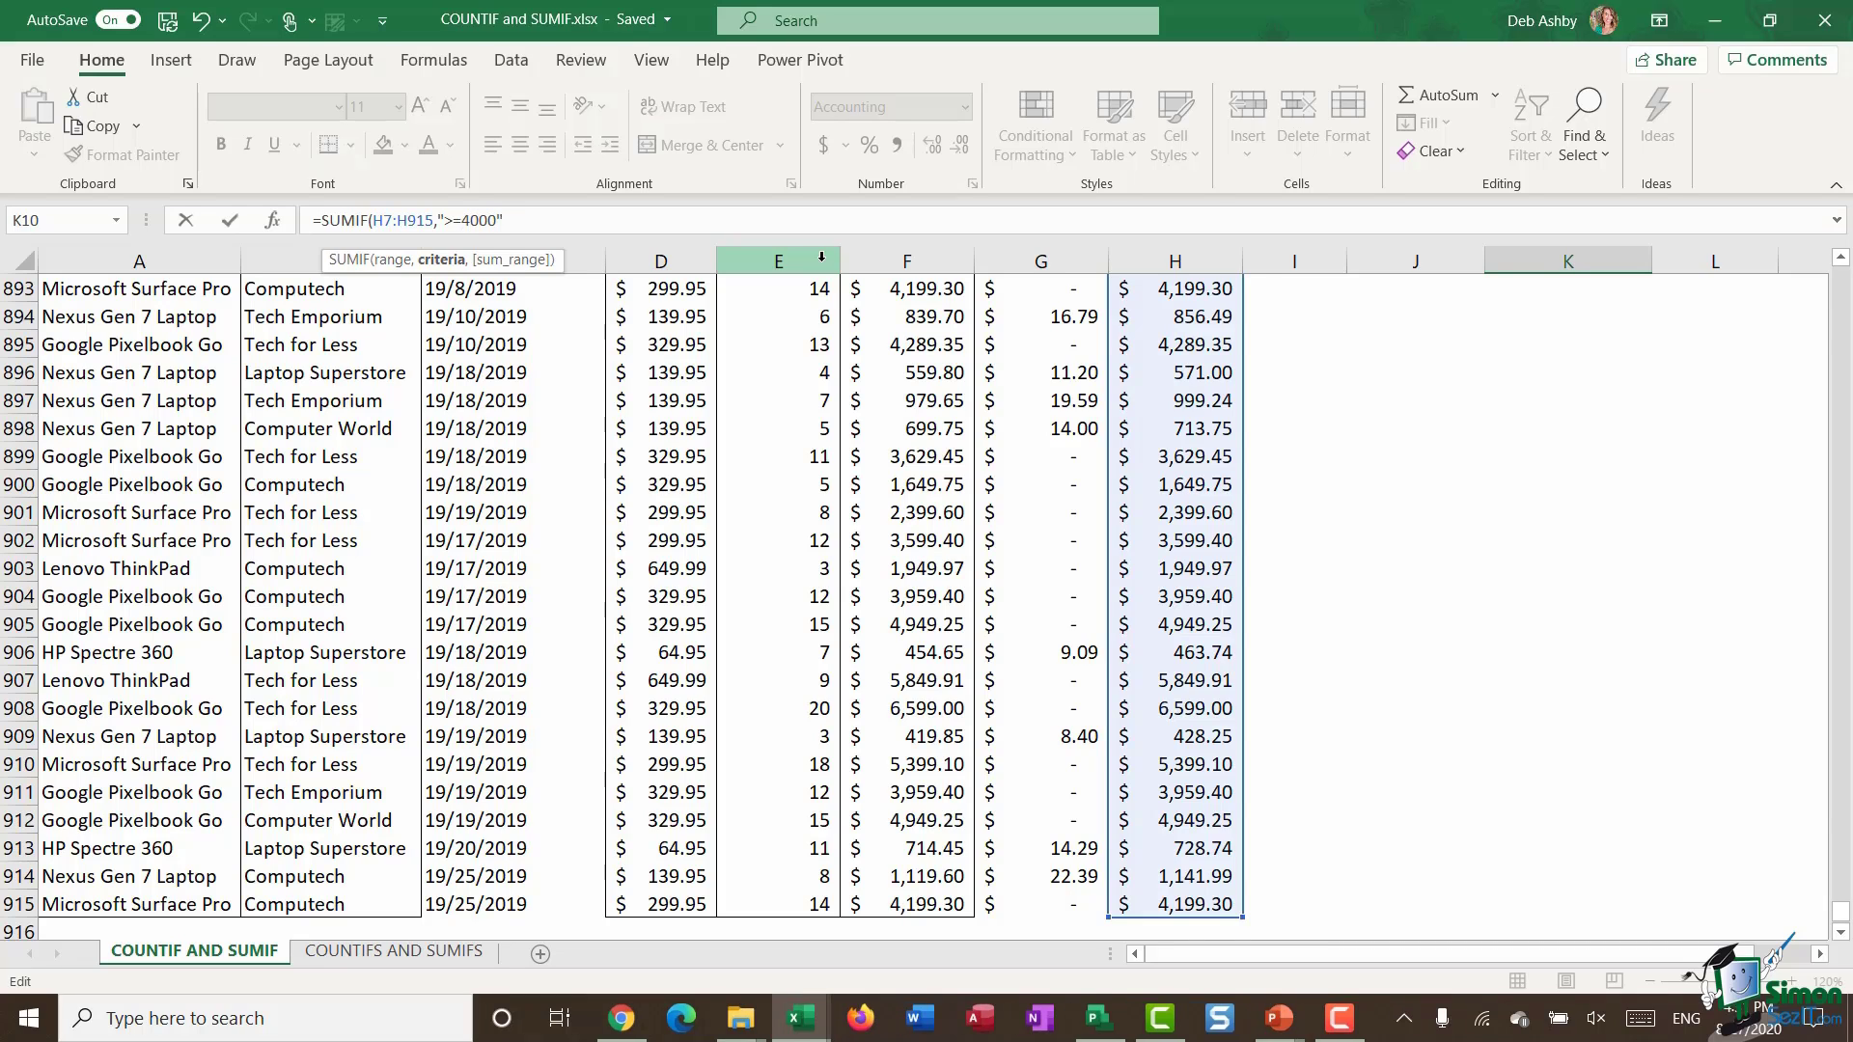
pyautogui.write(')')
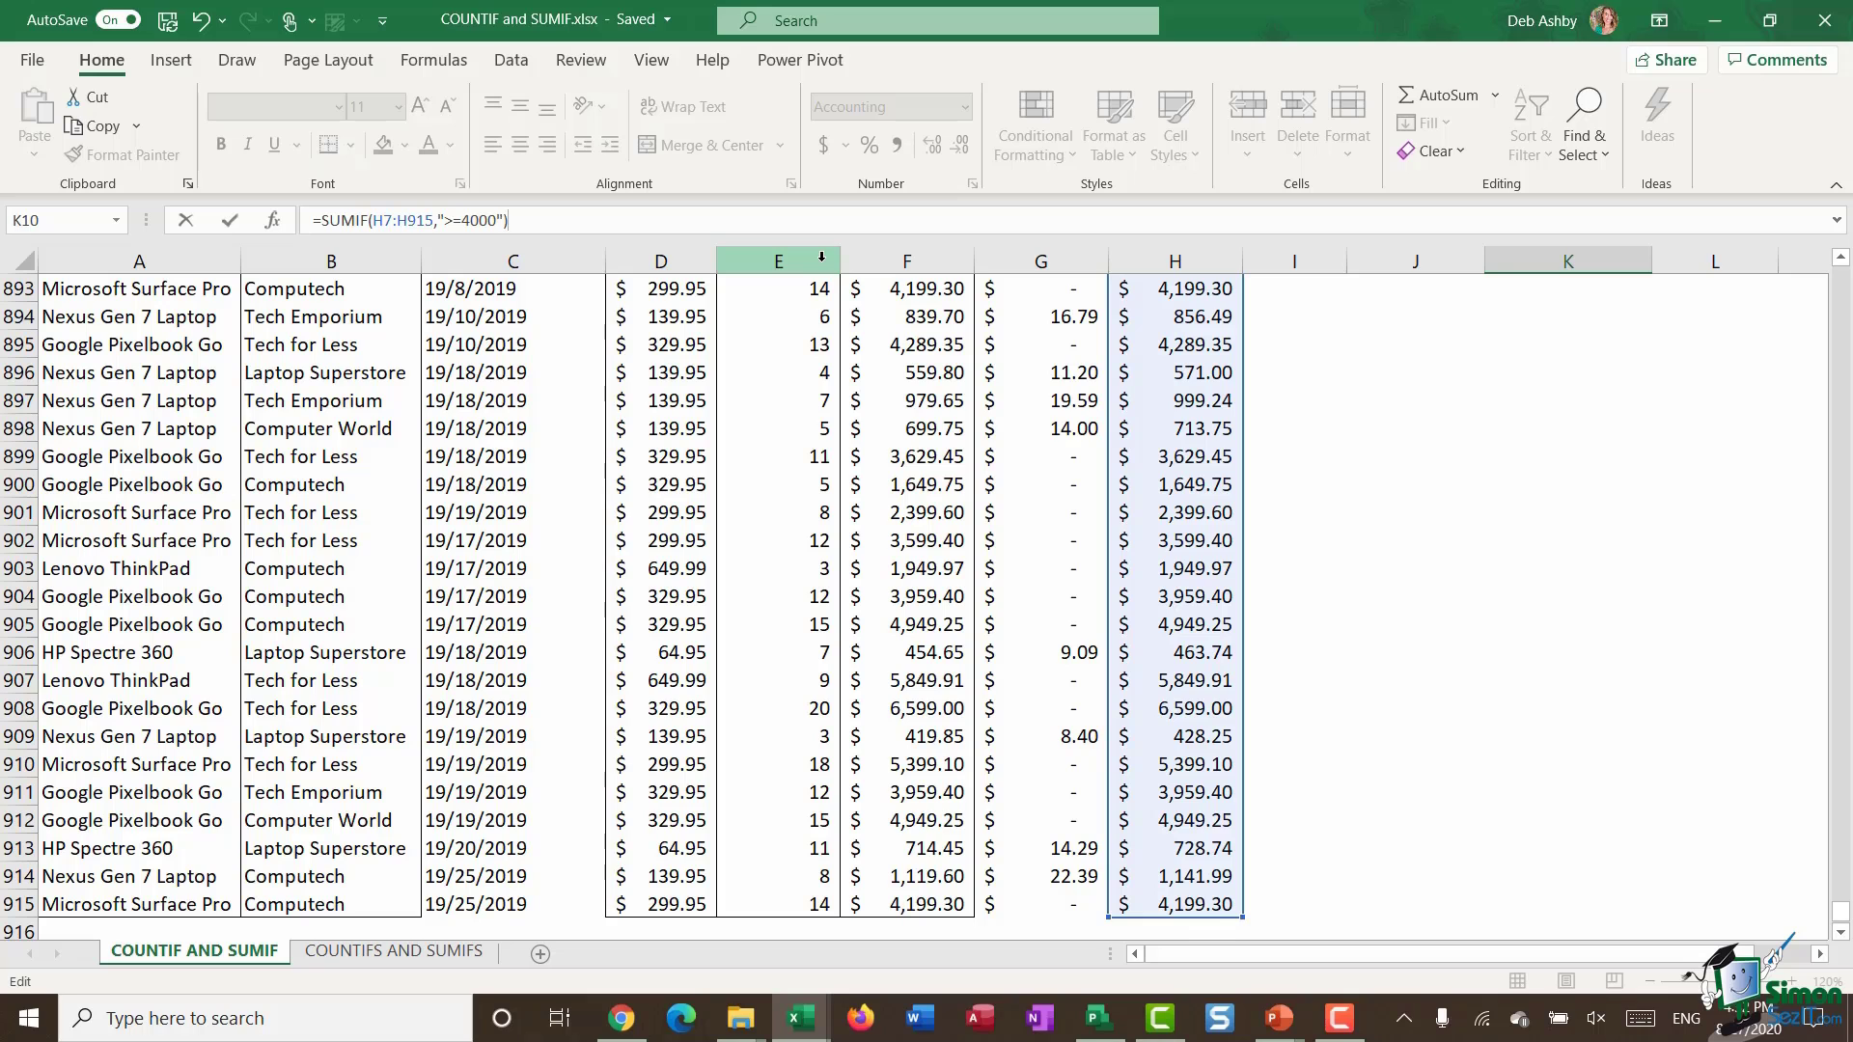
pyautogui.press('Return')
pyautogui.scroll(4, 1641, 599)
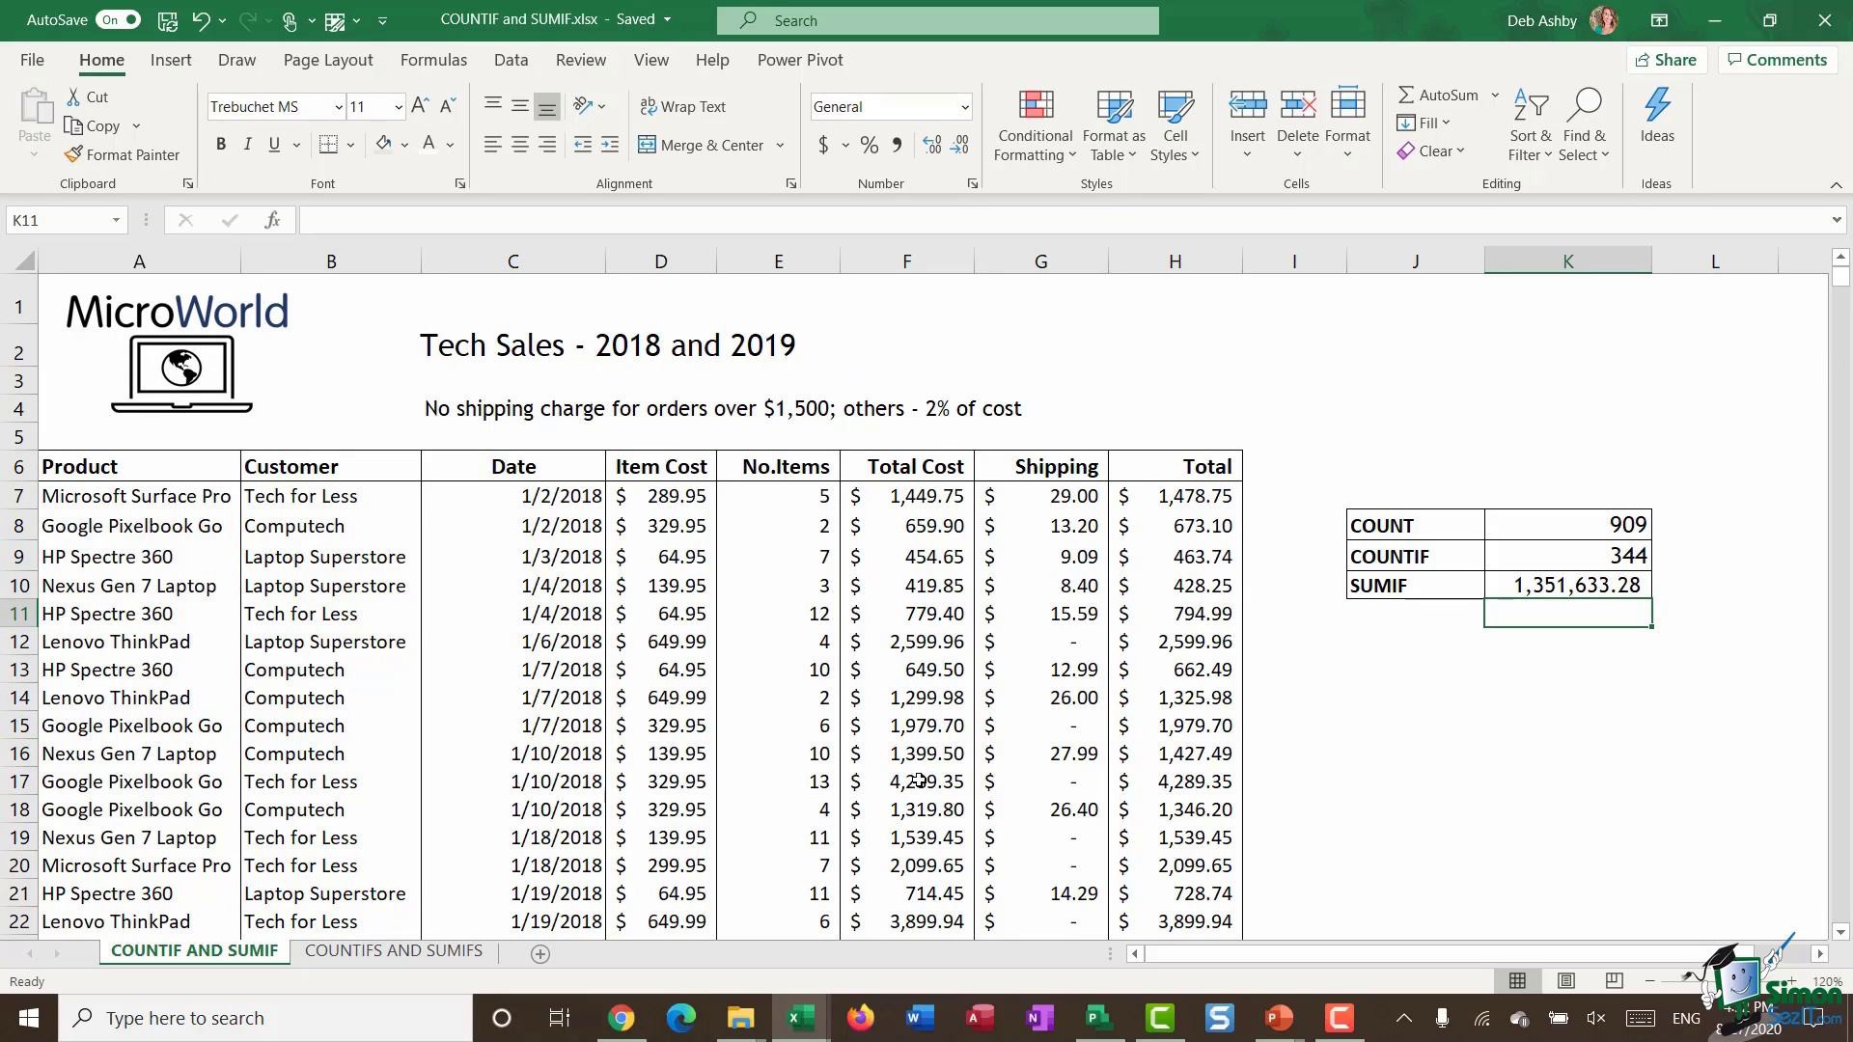
pyautogui.click(1565, 592)
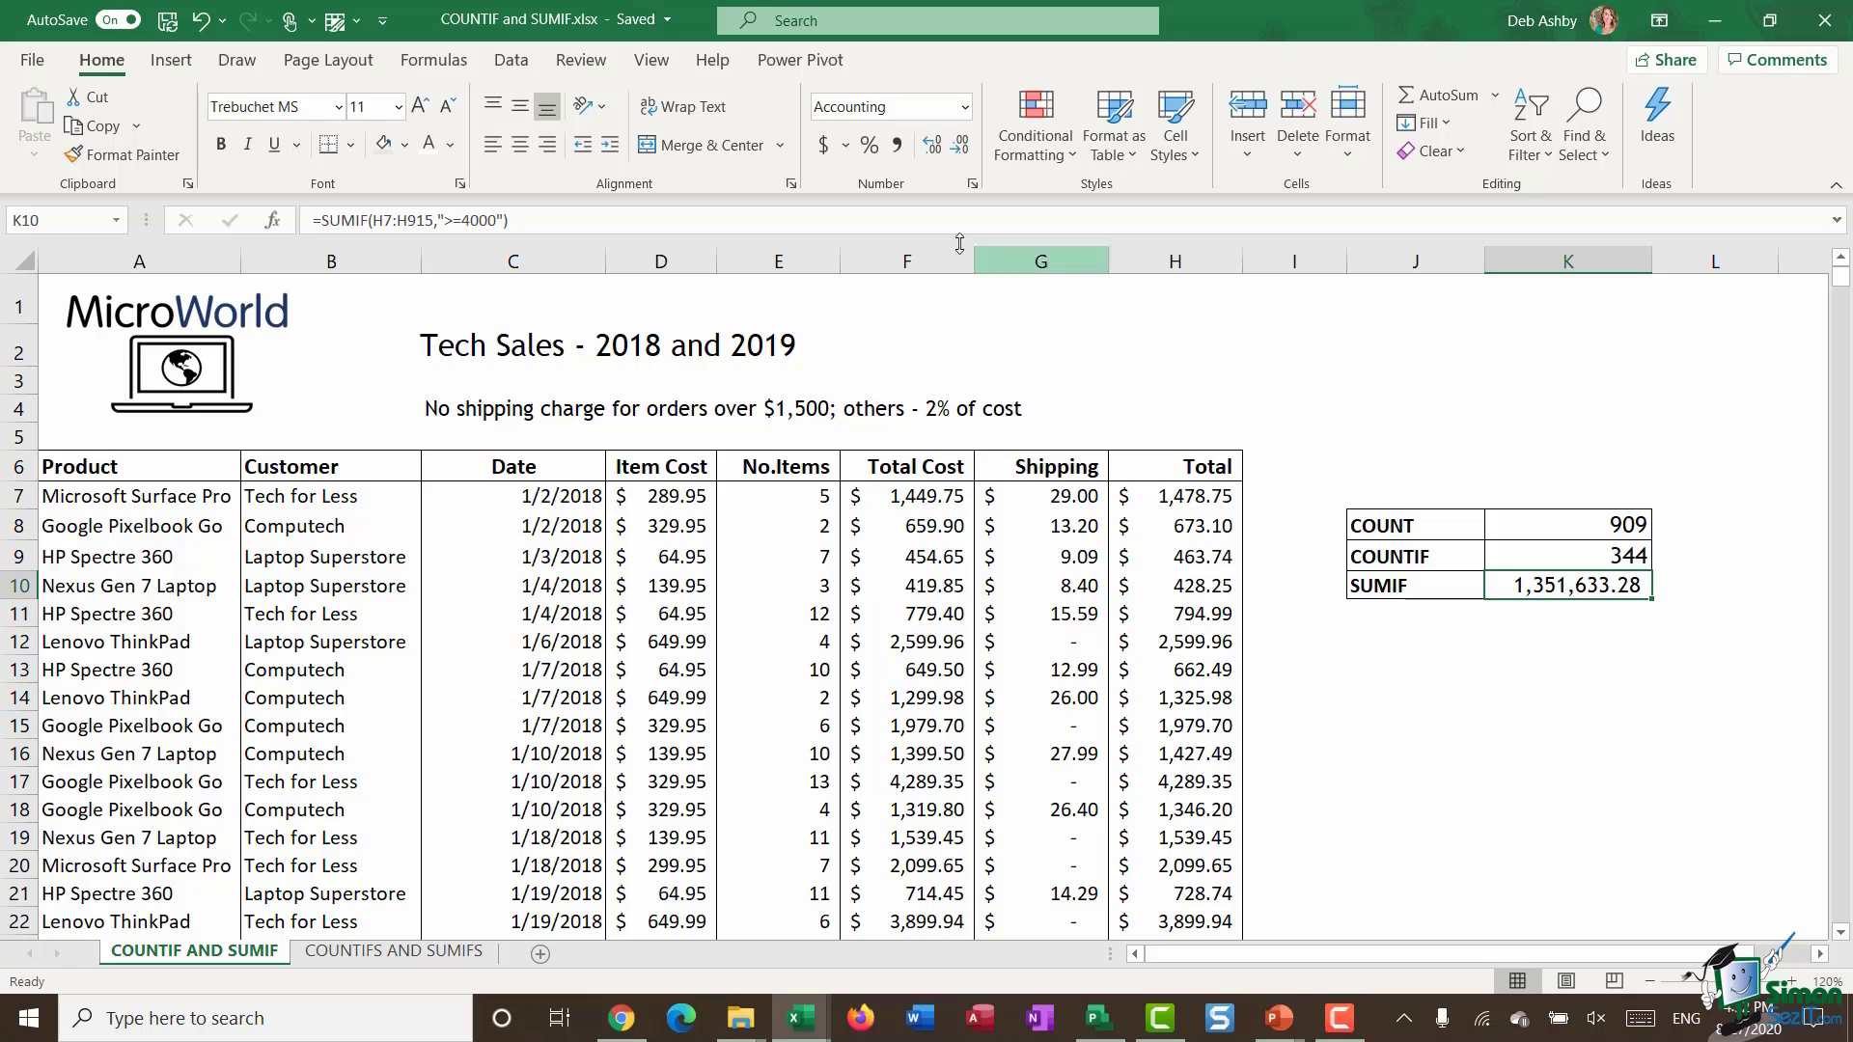
# Format the SUMIF result in K10 with the dollar accounting format and no decimal places.
pyautogui.click(823, 145)
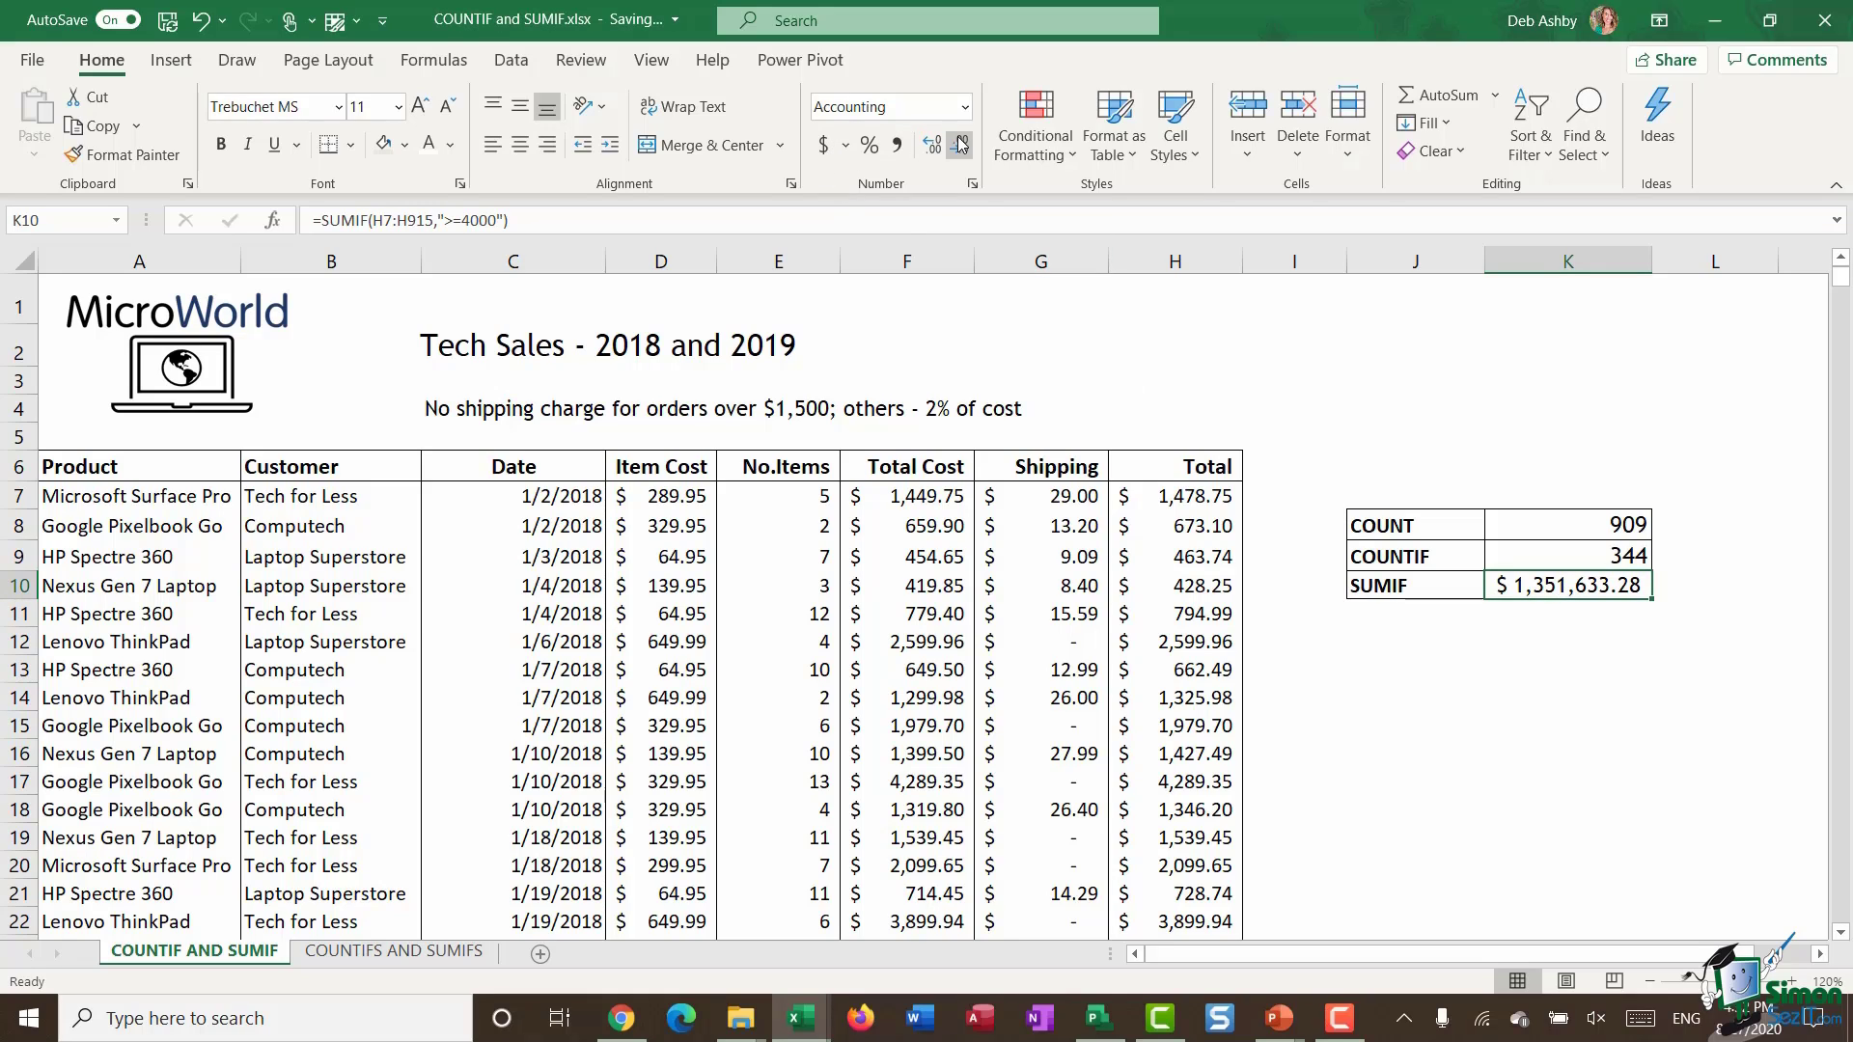
pyautogui.click(958, 149)
pyautogui.click(959, 150)
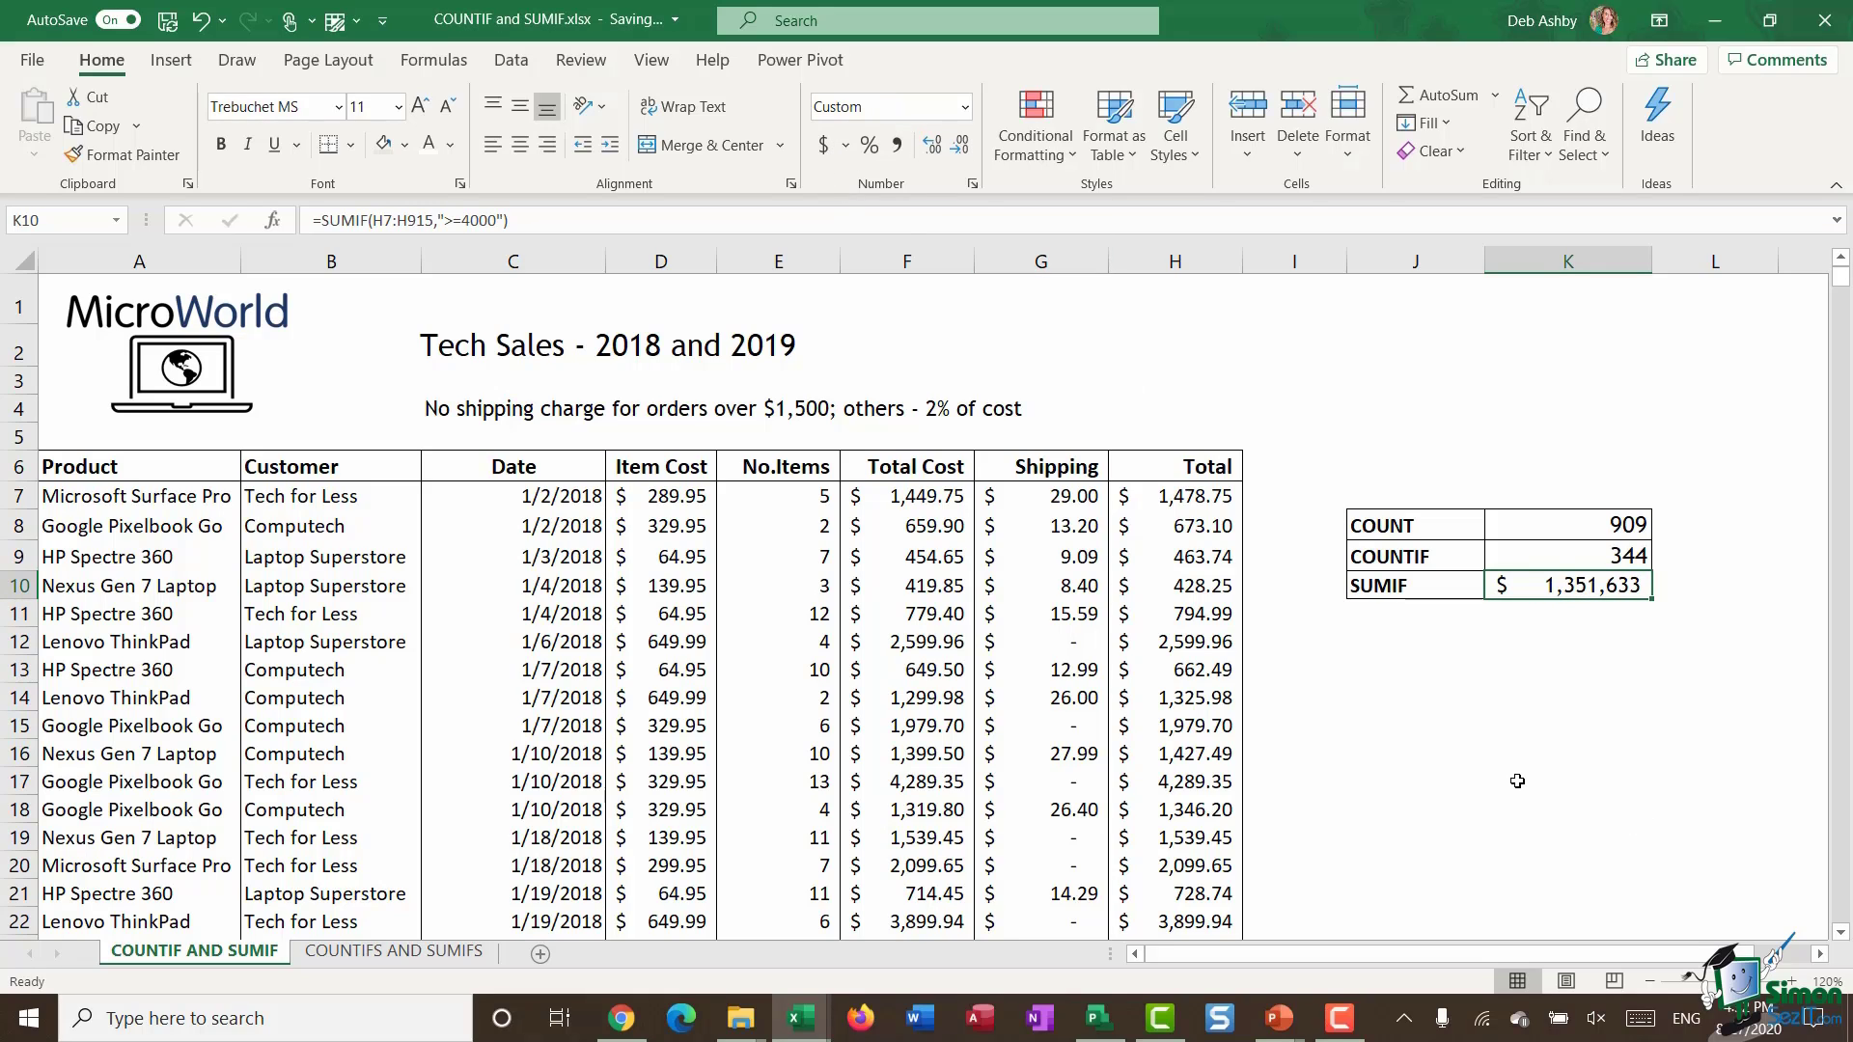
pyautogui.click(1485, 723)
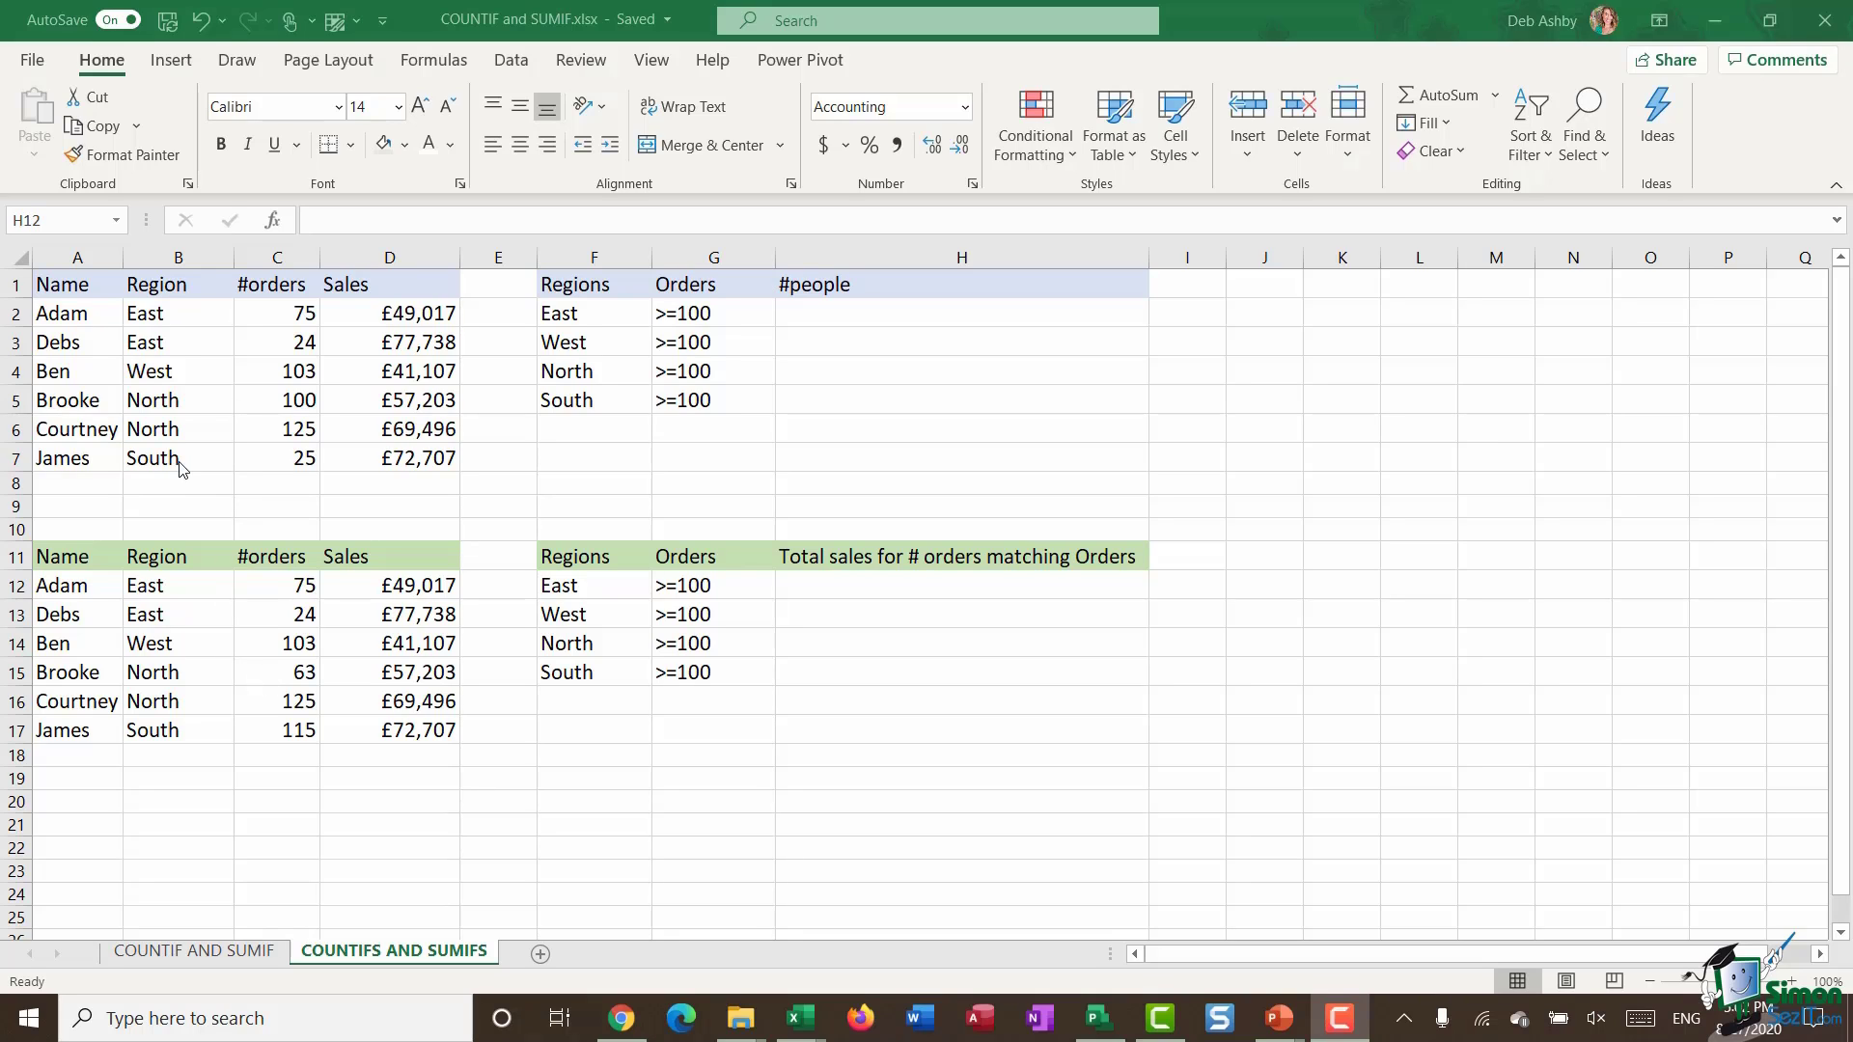
# Examine the Name, Region, #orders and Sales columns of the table in A1:D7 on the COUNTIFS AND SUMIFS sheet.
pyautogui.click(61, 289)
pyautogui.moveTo(58, 287); pyautogui.dragTo(376, 449)
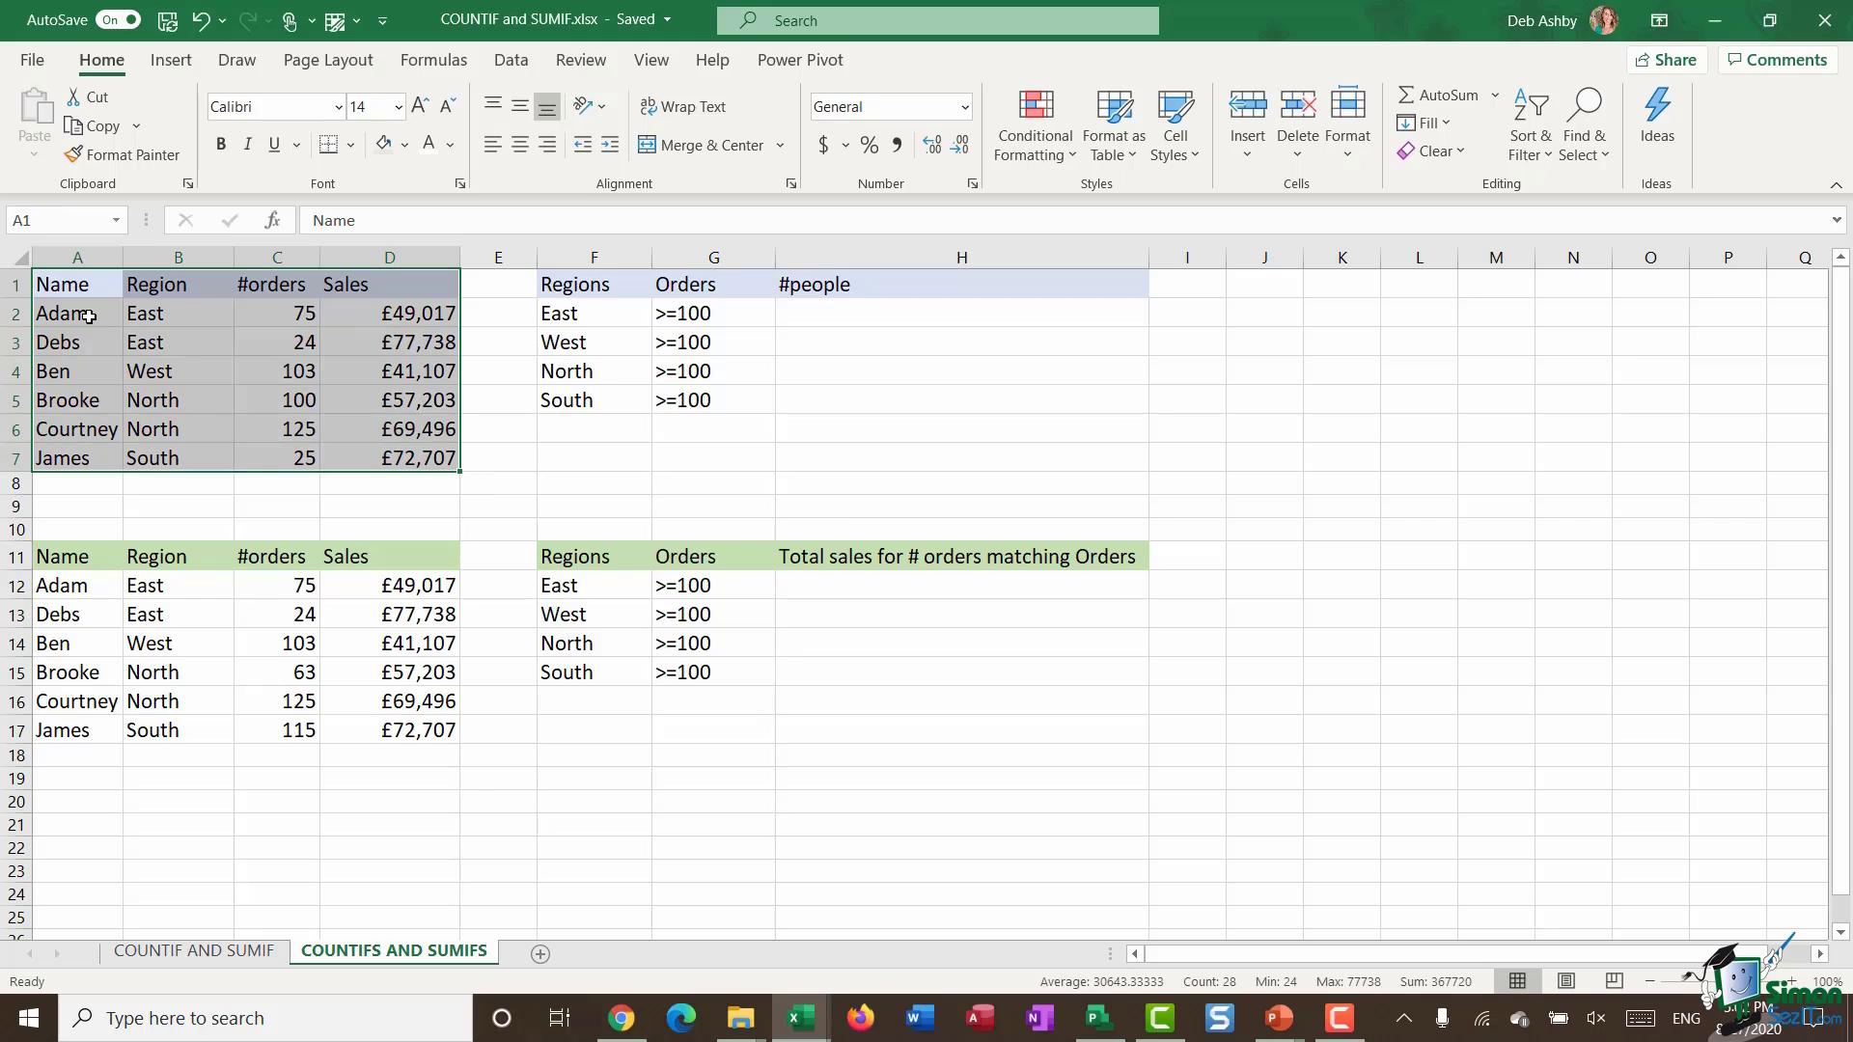
pyautogui.moveTo(70, 315); pyautogui.dragTo(70, 458)
pyautogui.moveTo(193, 312); pyautogui.dragTo(189, 453)
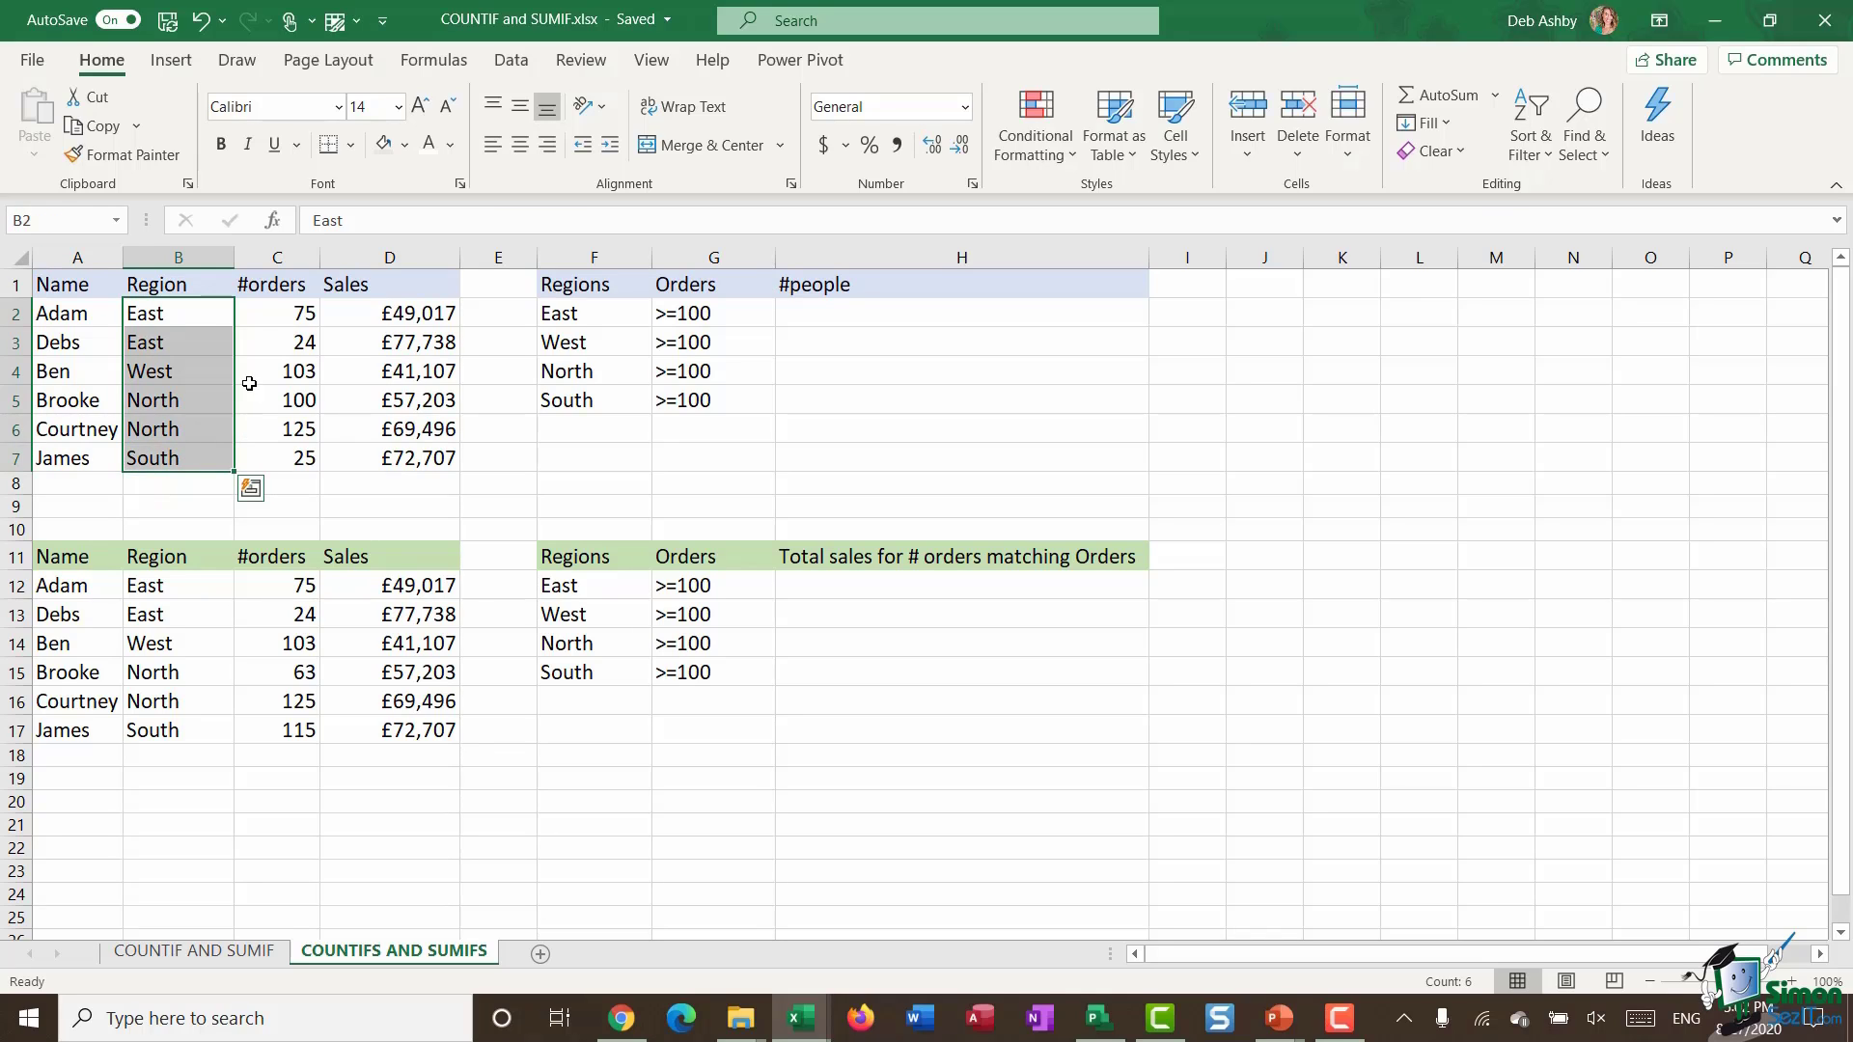
pyautogui.moveTo(275, 316); pyautogui.dragTo(338, 451)
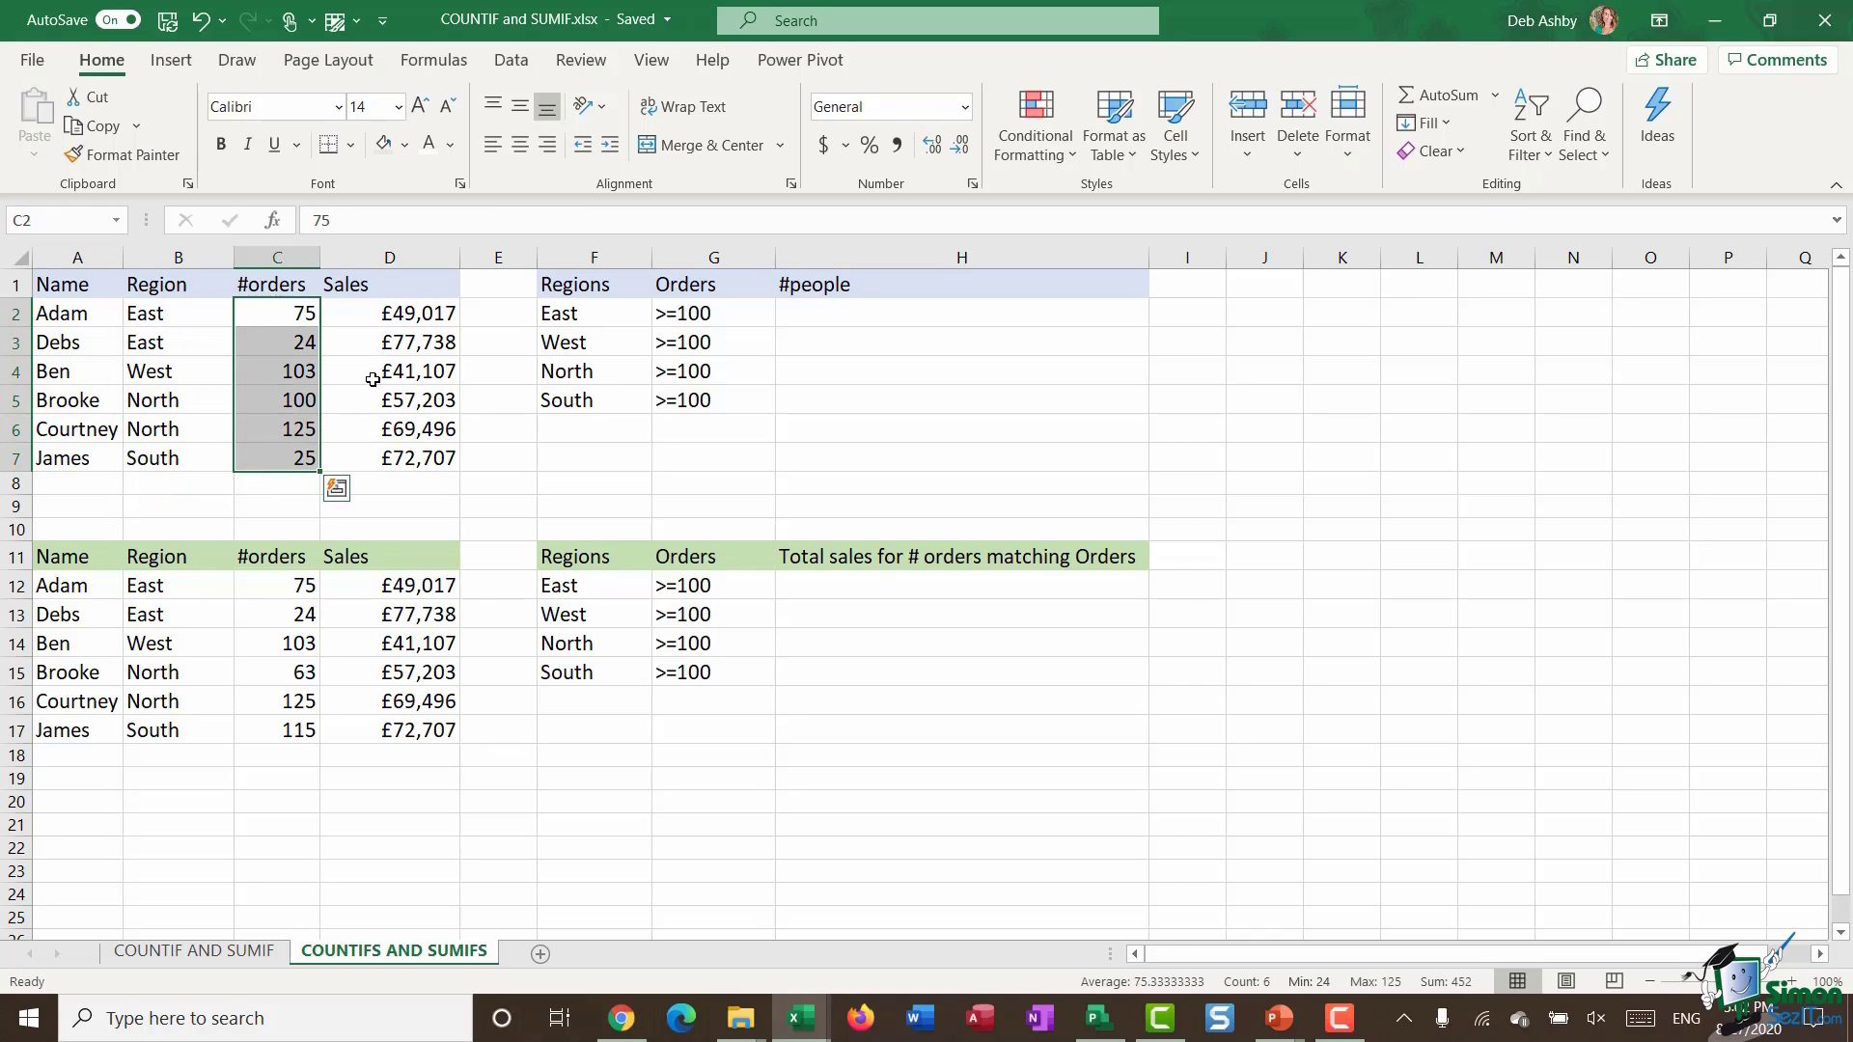
pyautogui.moveTo(382, 314); pyautogui.dragTo(388, 461)
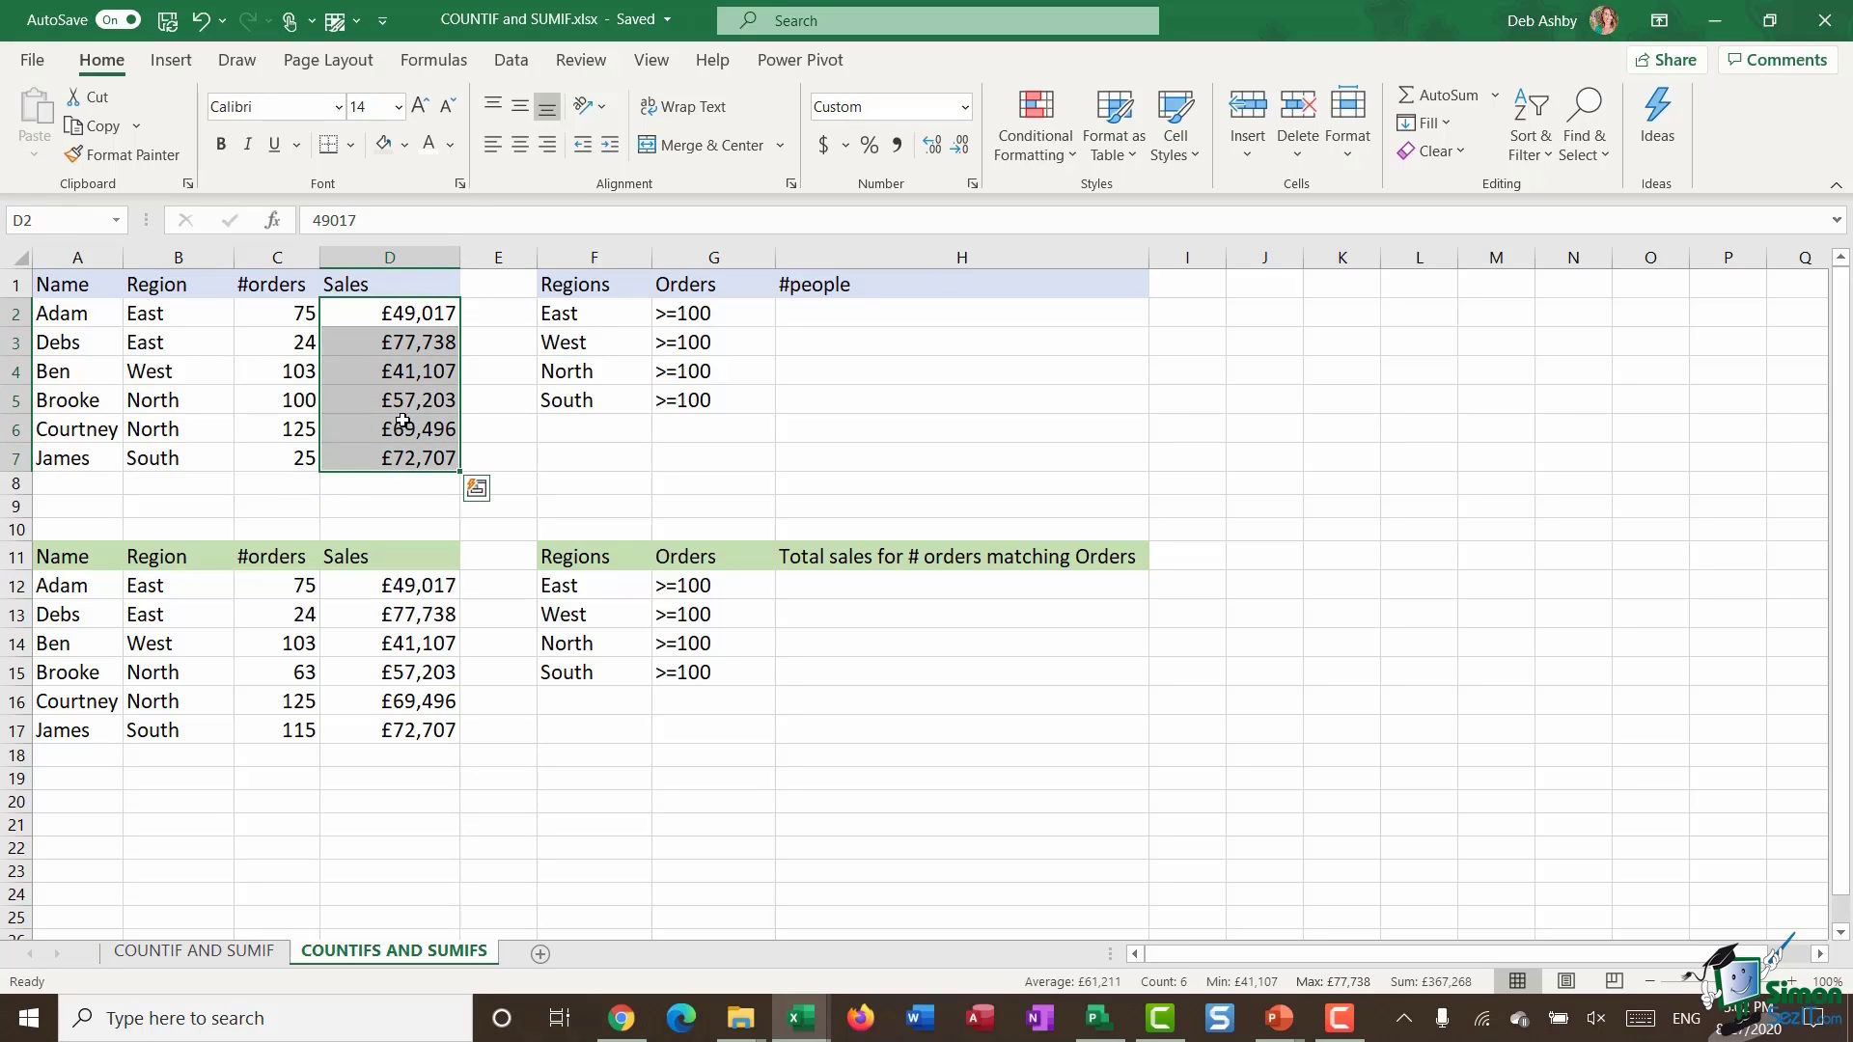
# Start a COUNTIFS formula in H2 with the absolute Region range $B$2:$B$7 and F2 as its first criterion.
pyautogui.click(844, 318)
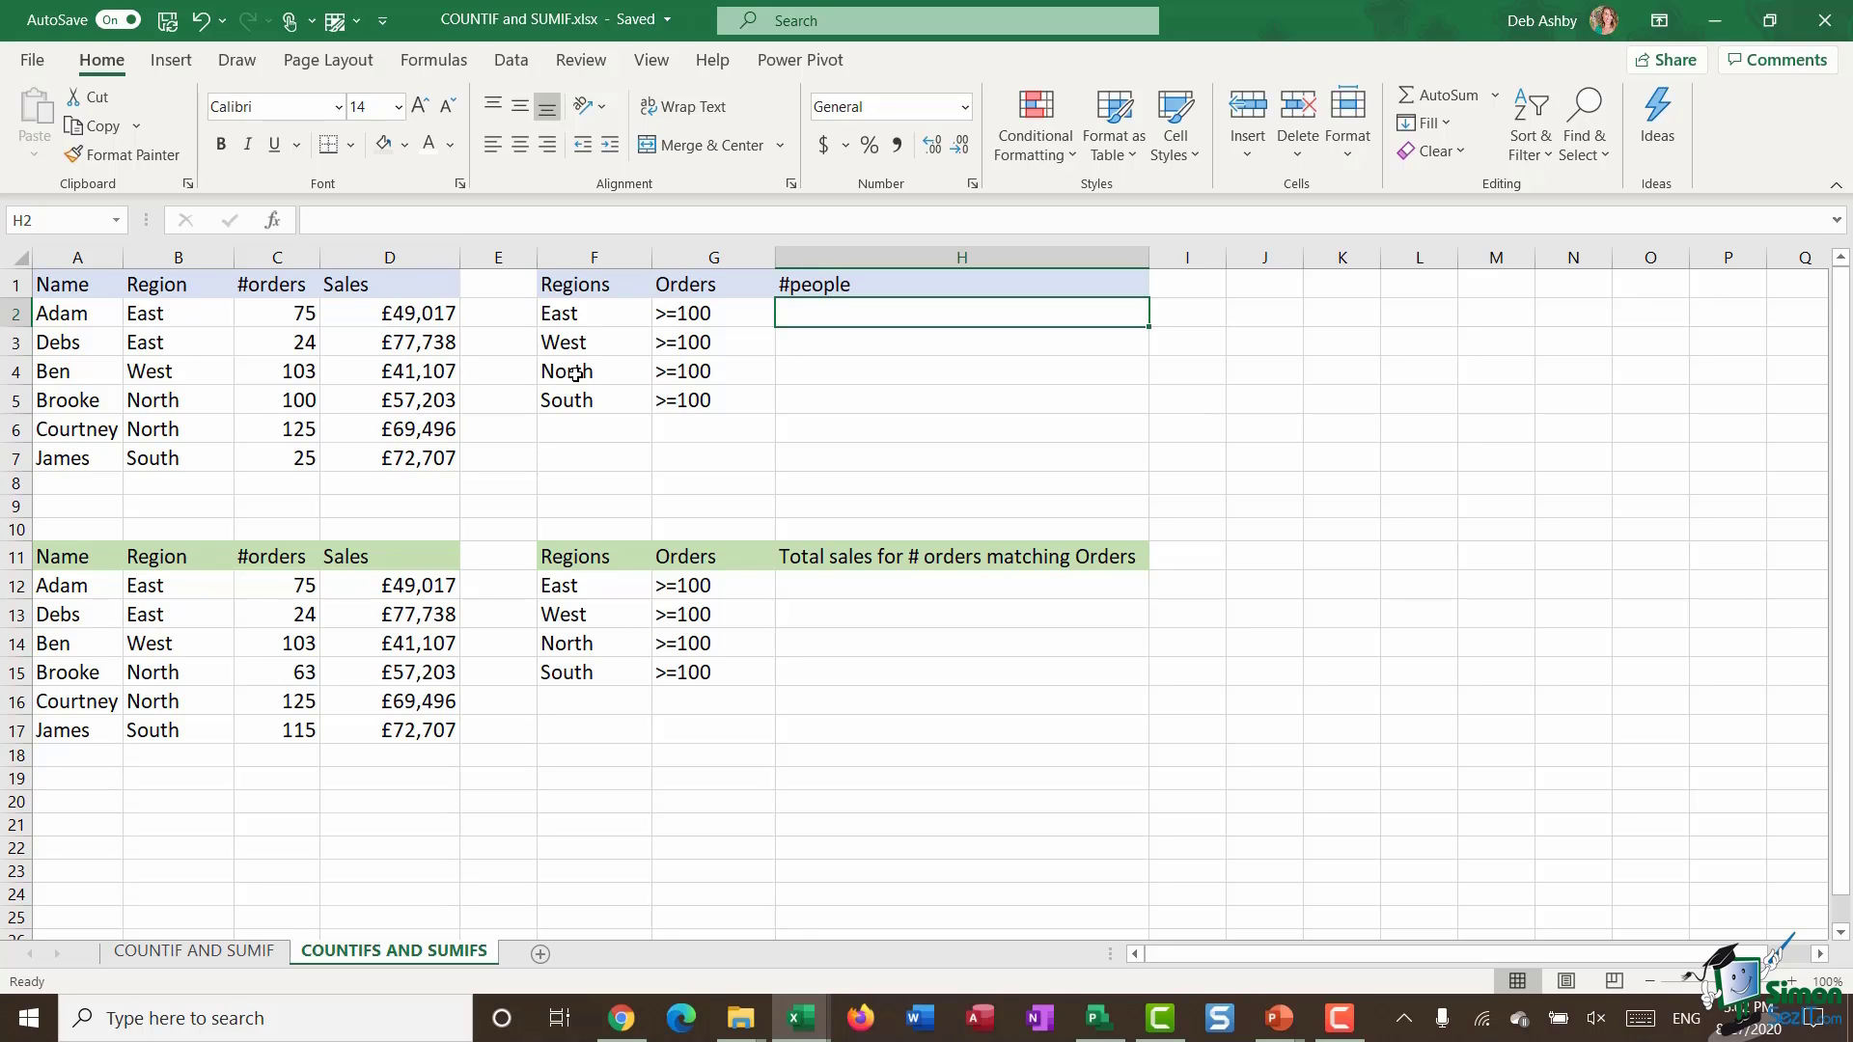
pyautogui.write('=')
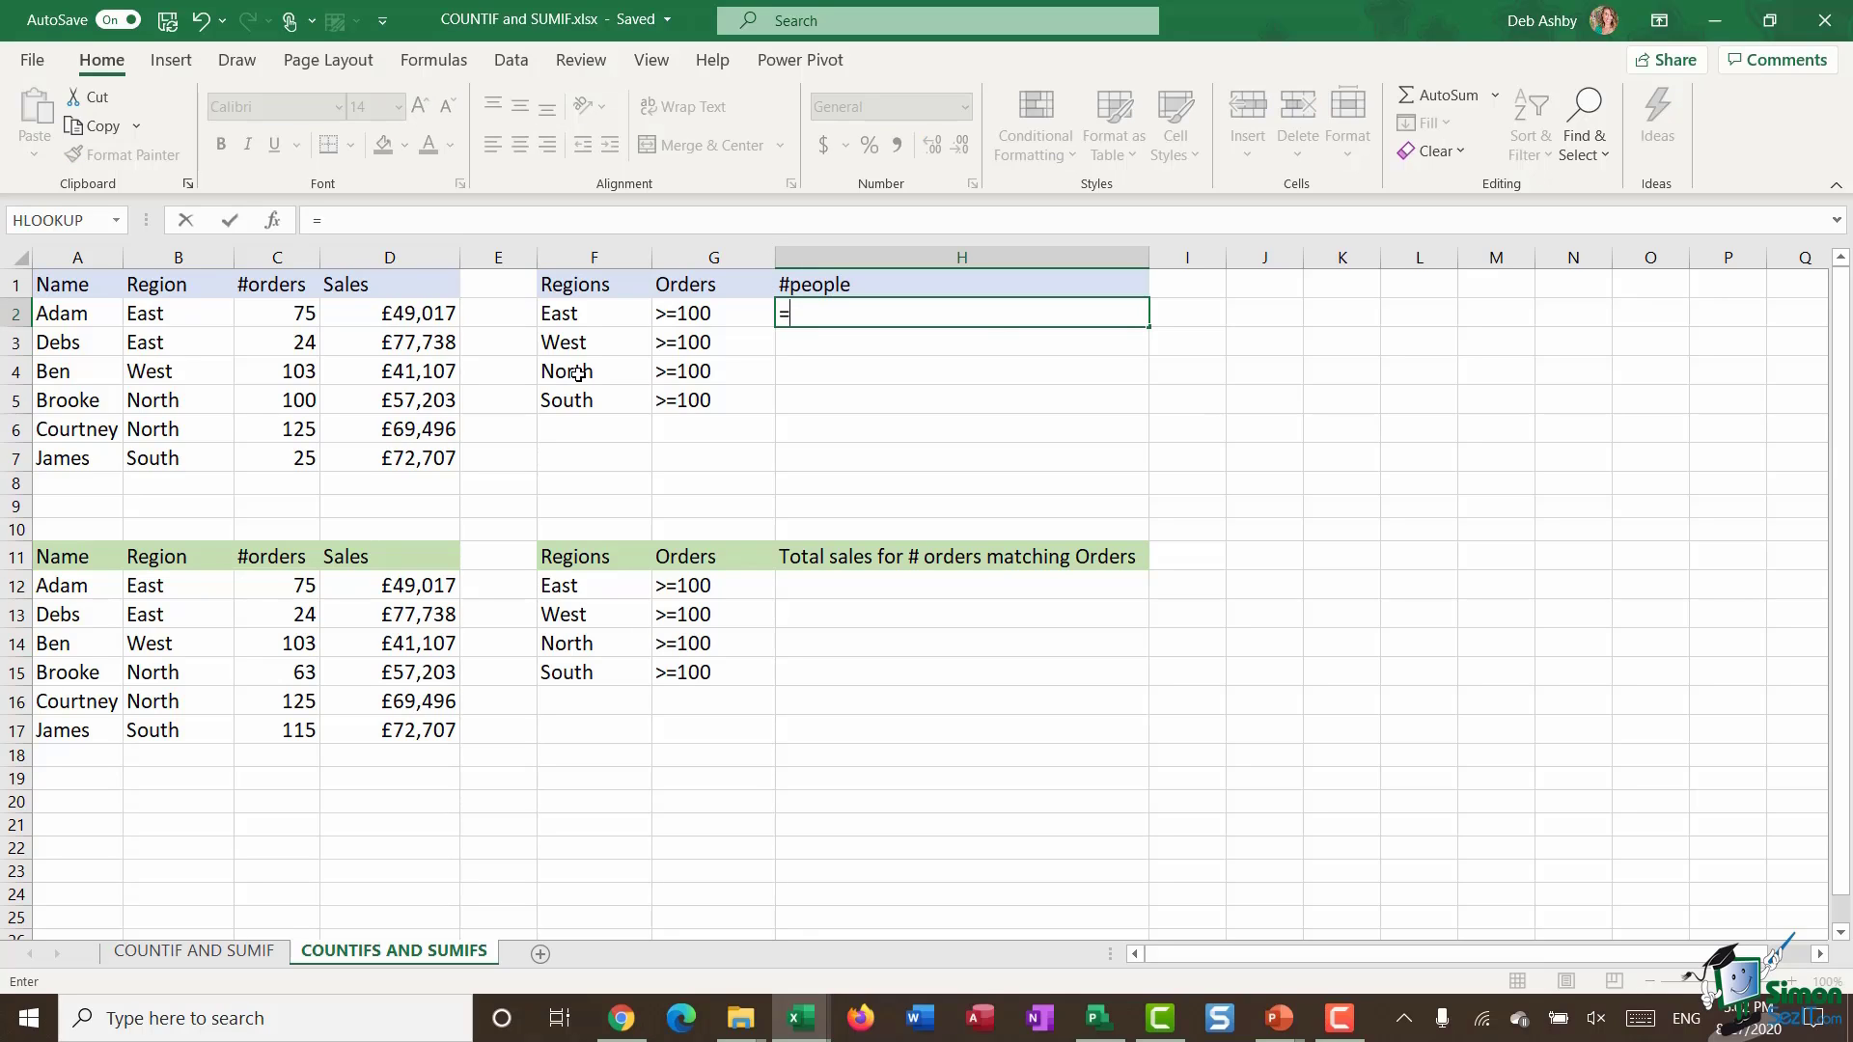
pyautogui.write('COUNTIFS')
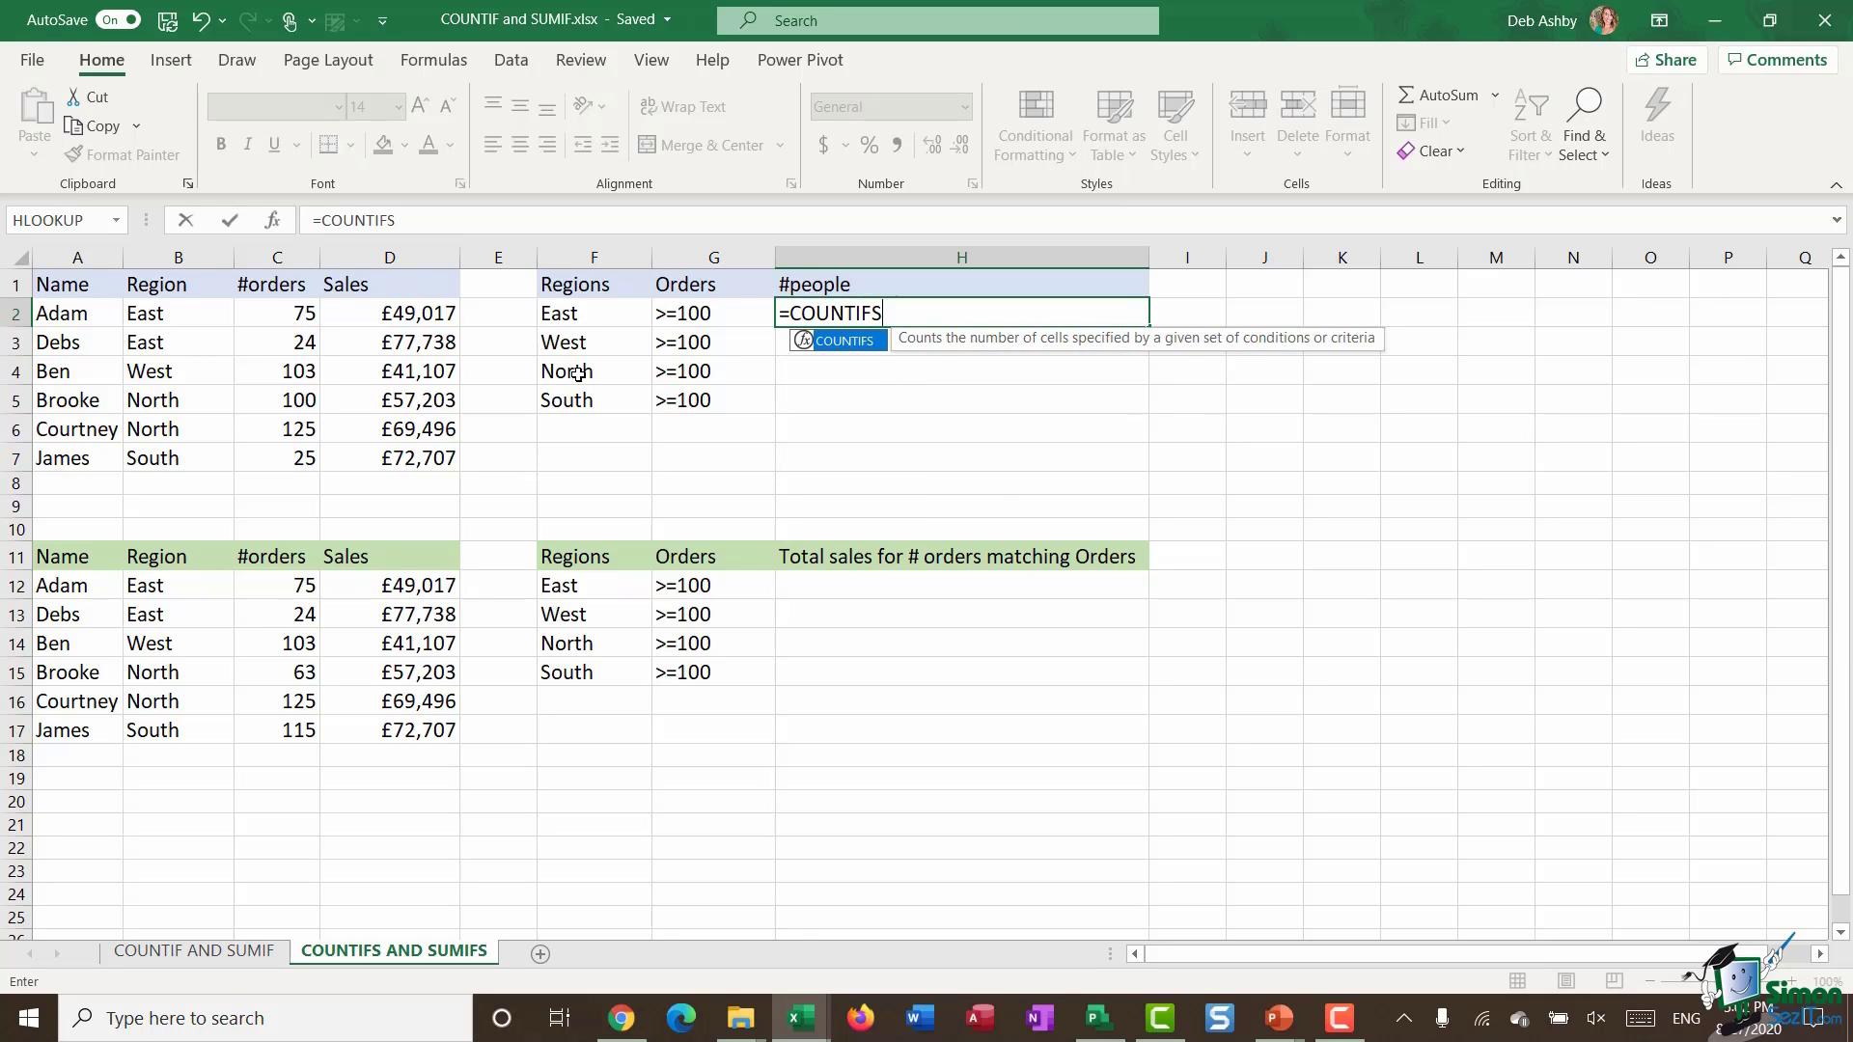
pyautogui.write('(')
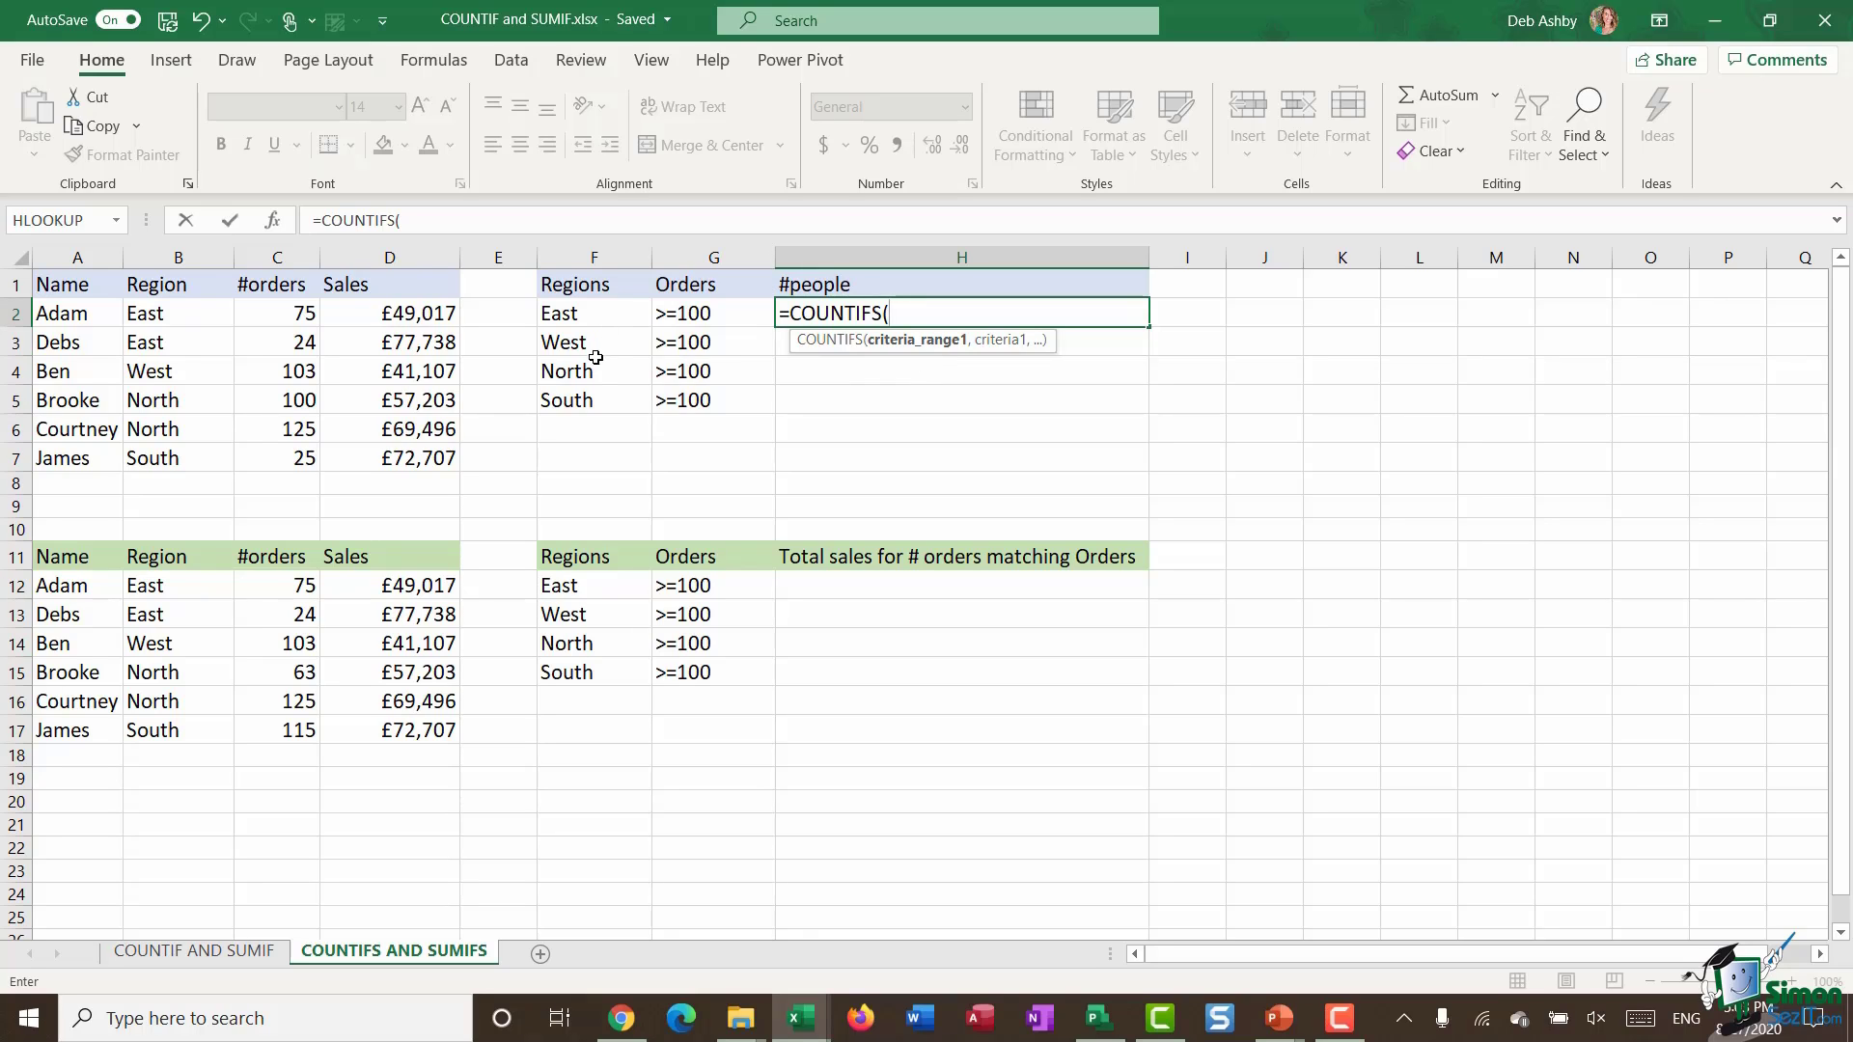
pyautogui.moveTo(181, 309); pyautogui.dragTo(186, 446)
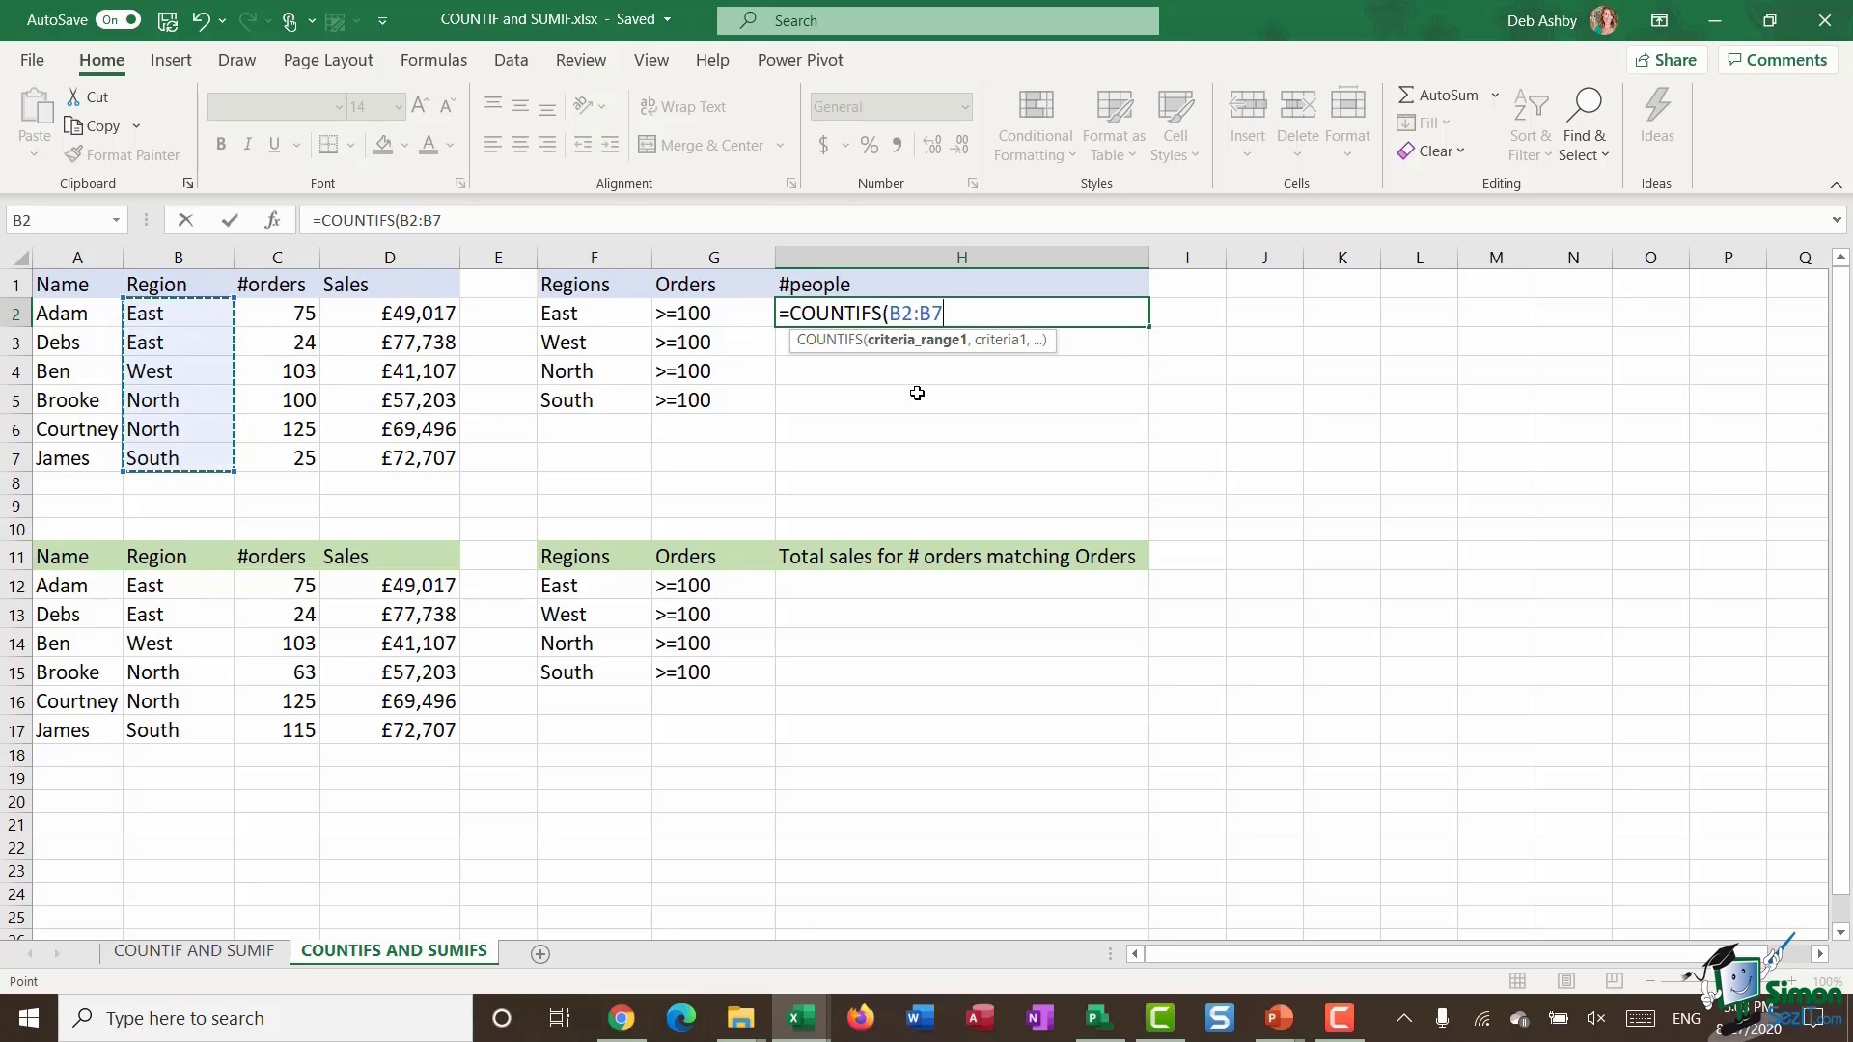
pyautogui.press('F4')
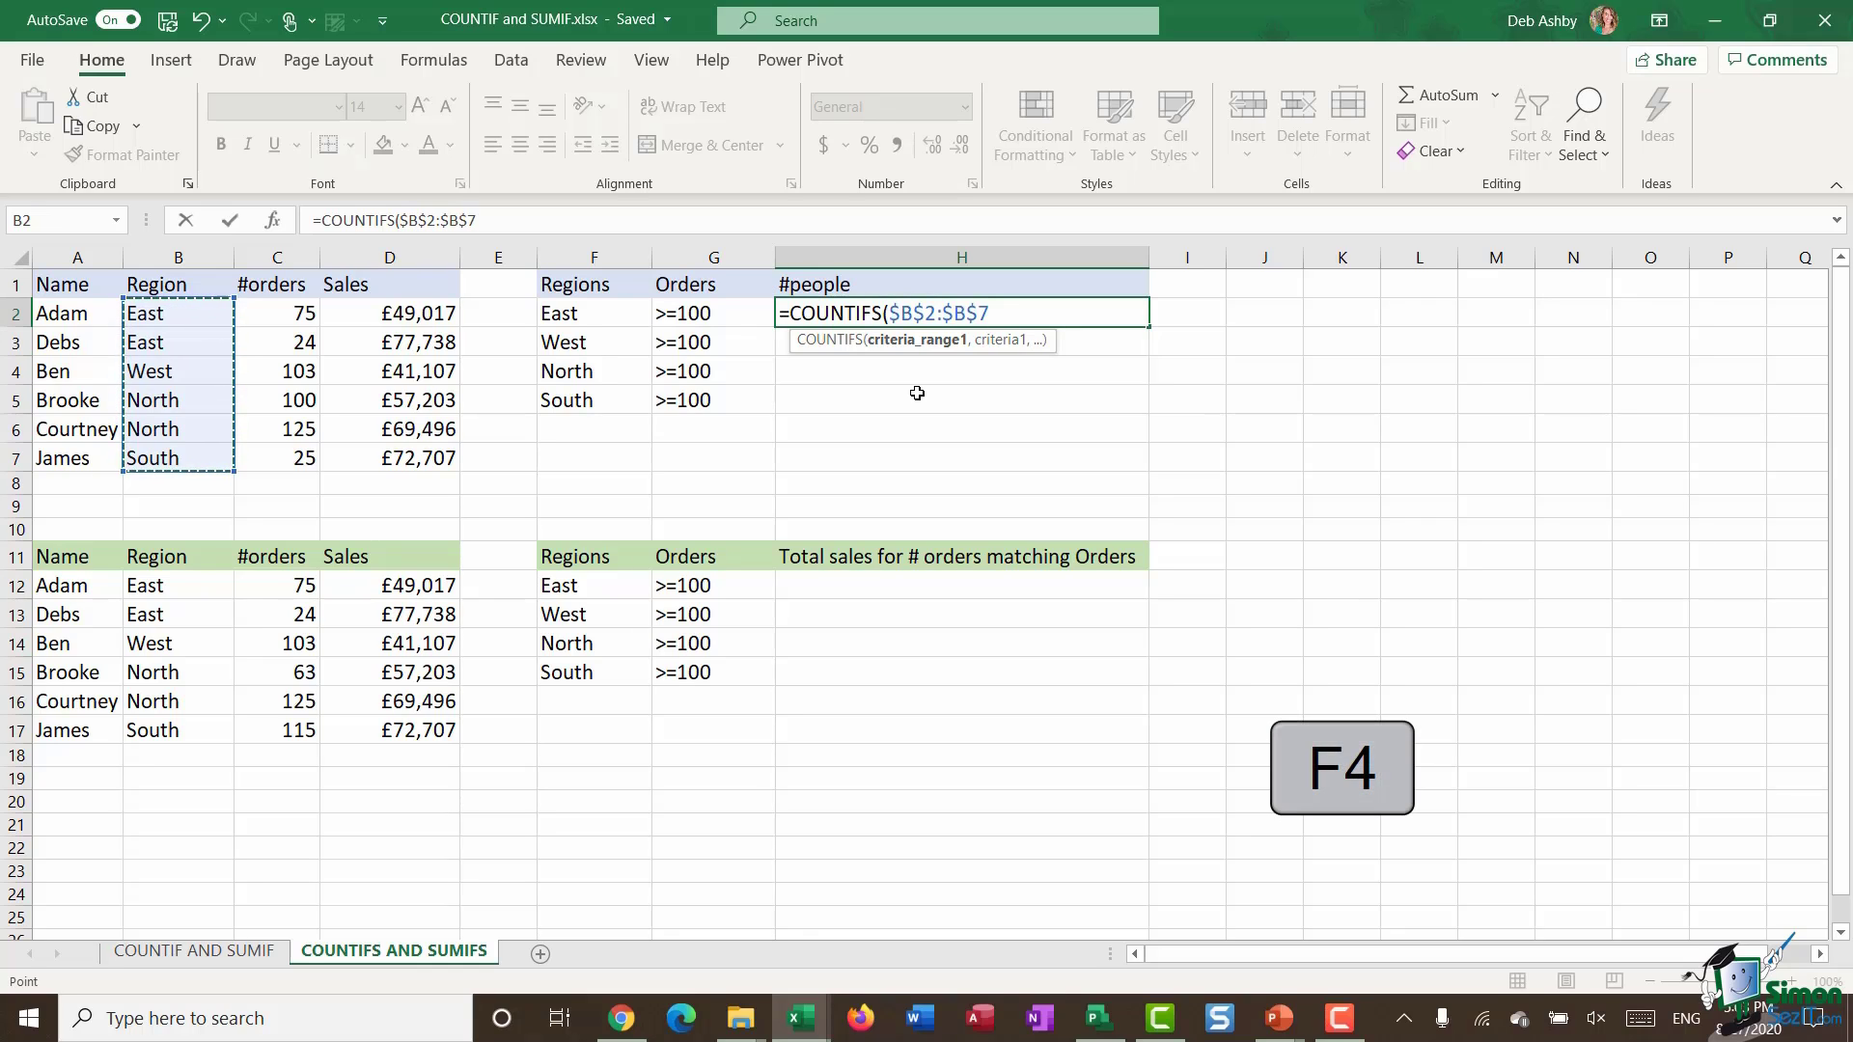
pyautogui.write(',')
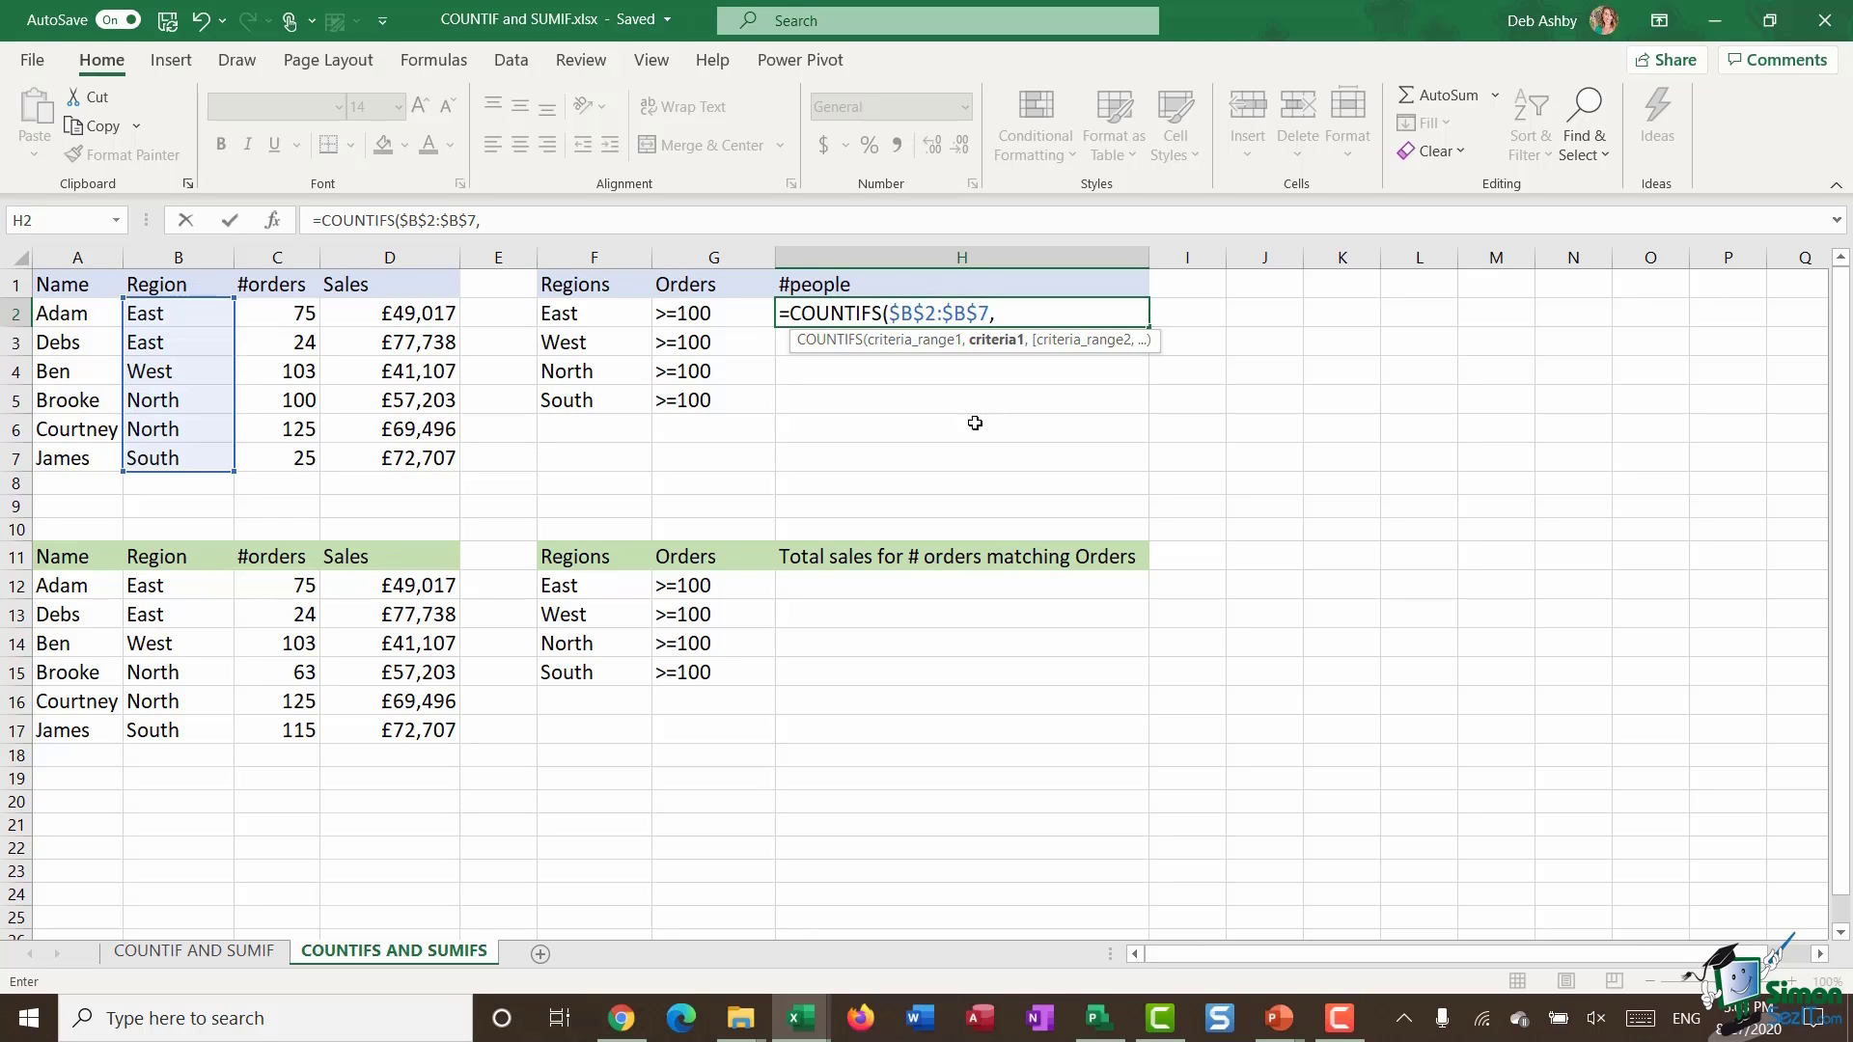
pyautogui.click(596, 312)
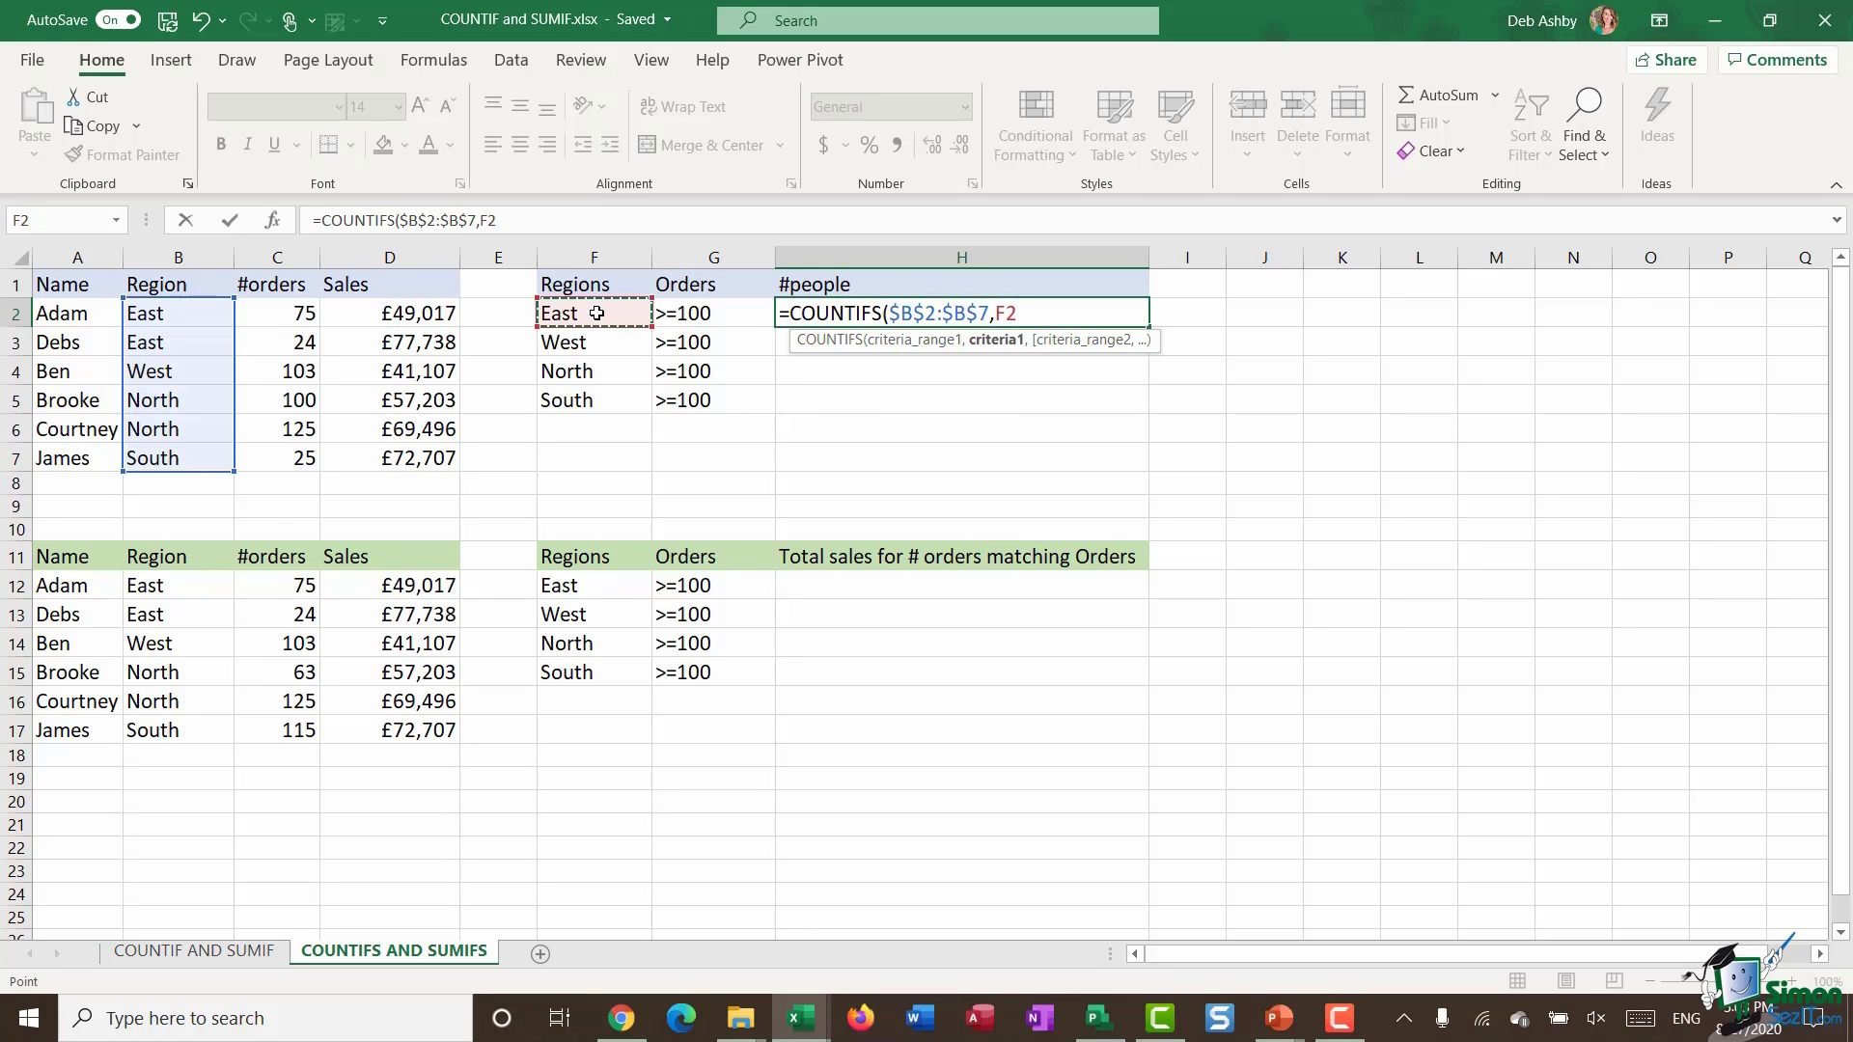
pyautogui.write(',')
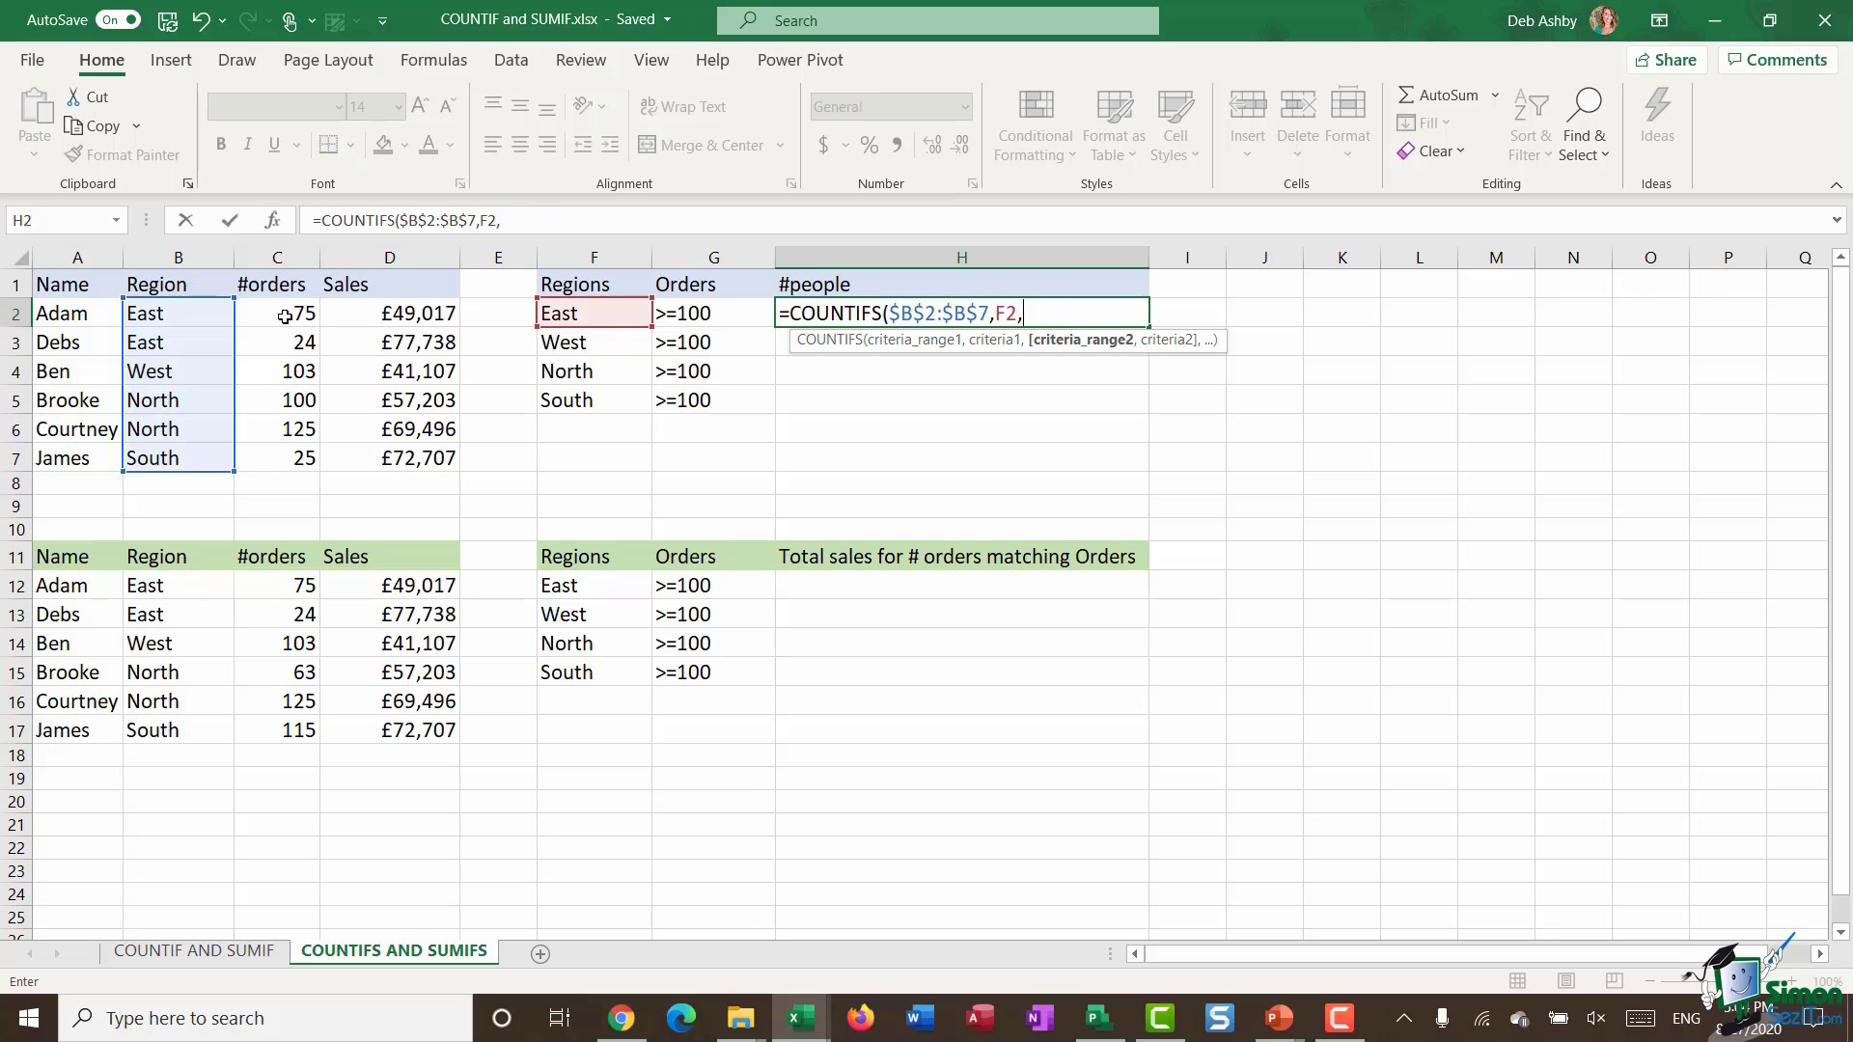
# Add the absolute #orders range $C$2:$C$7 as the second criteria range of the COUNTIFS formula in H2.
pyautogui.moveTo(284, 316); pyautogui.dragTo(280, 453)
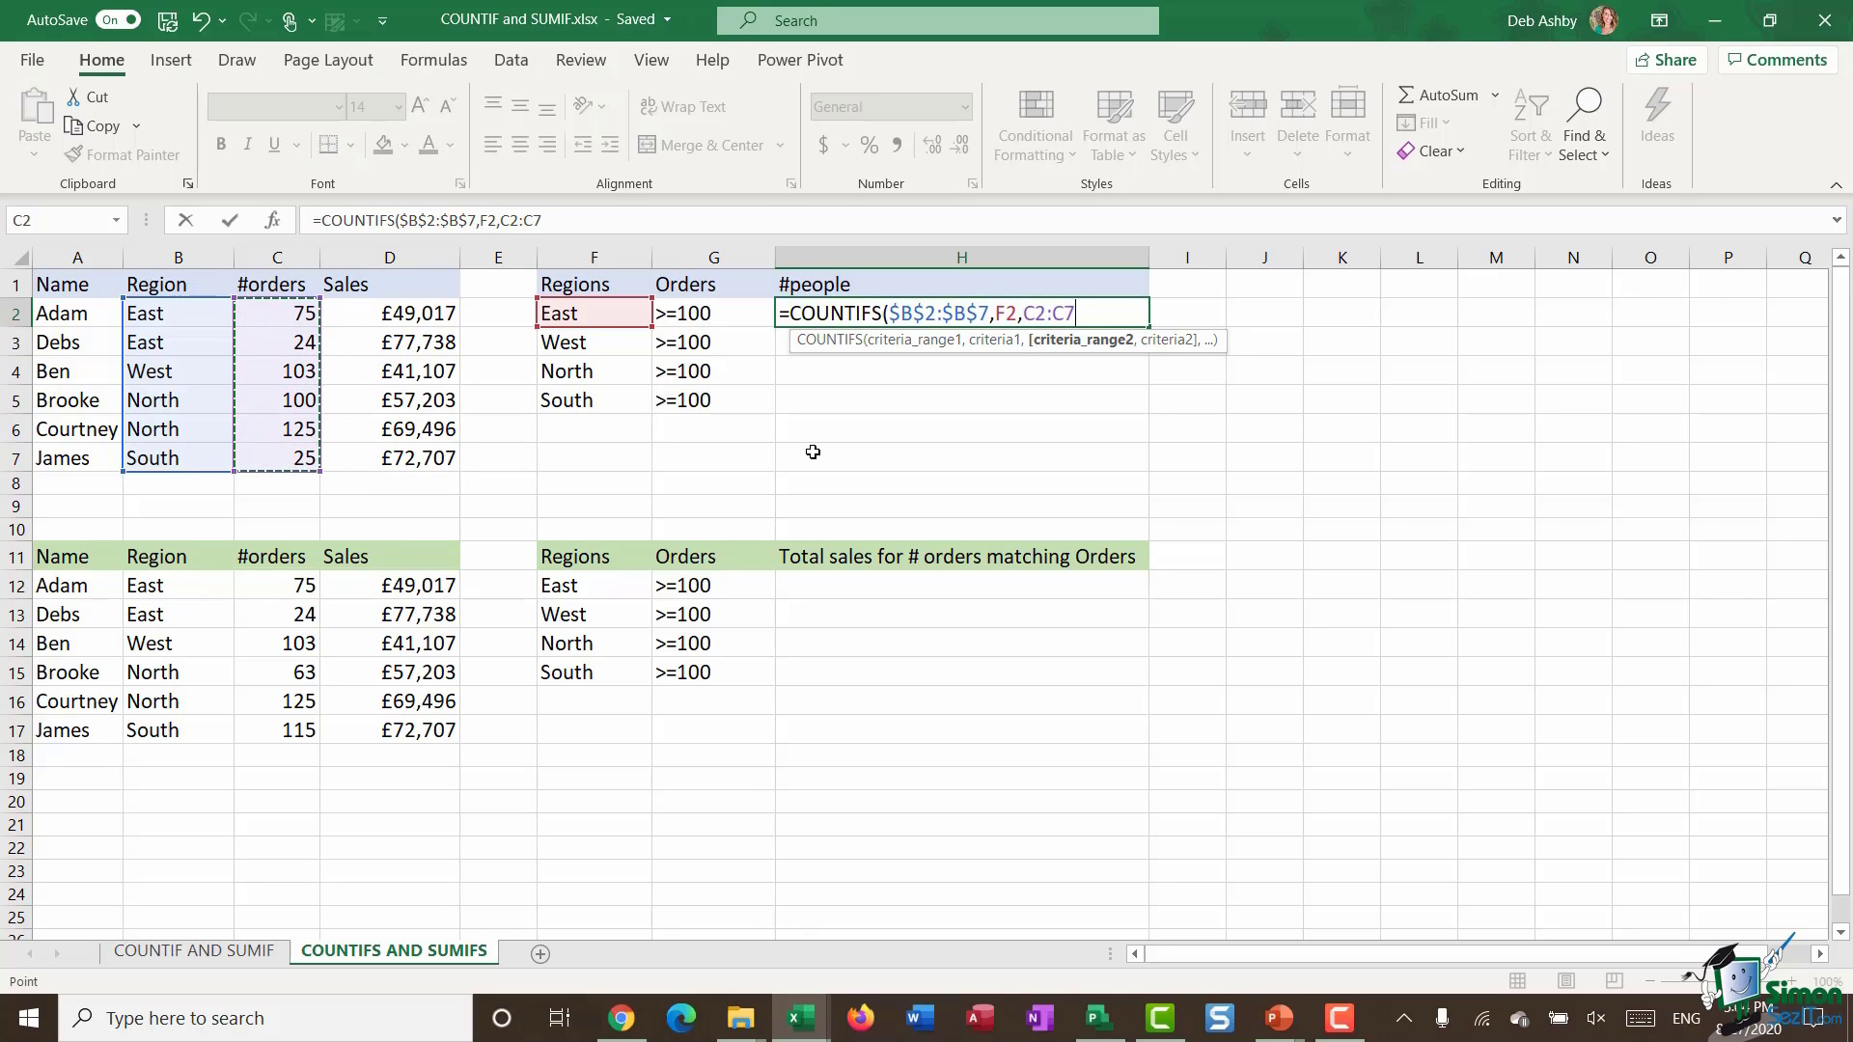
pyautogui.press('F4')
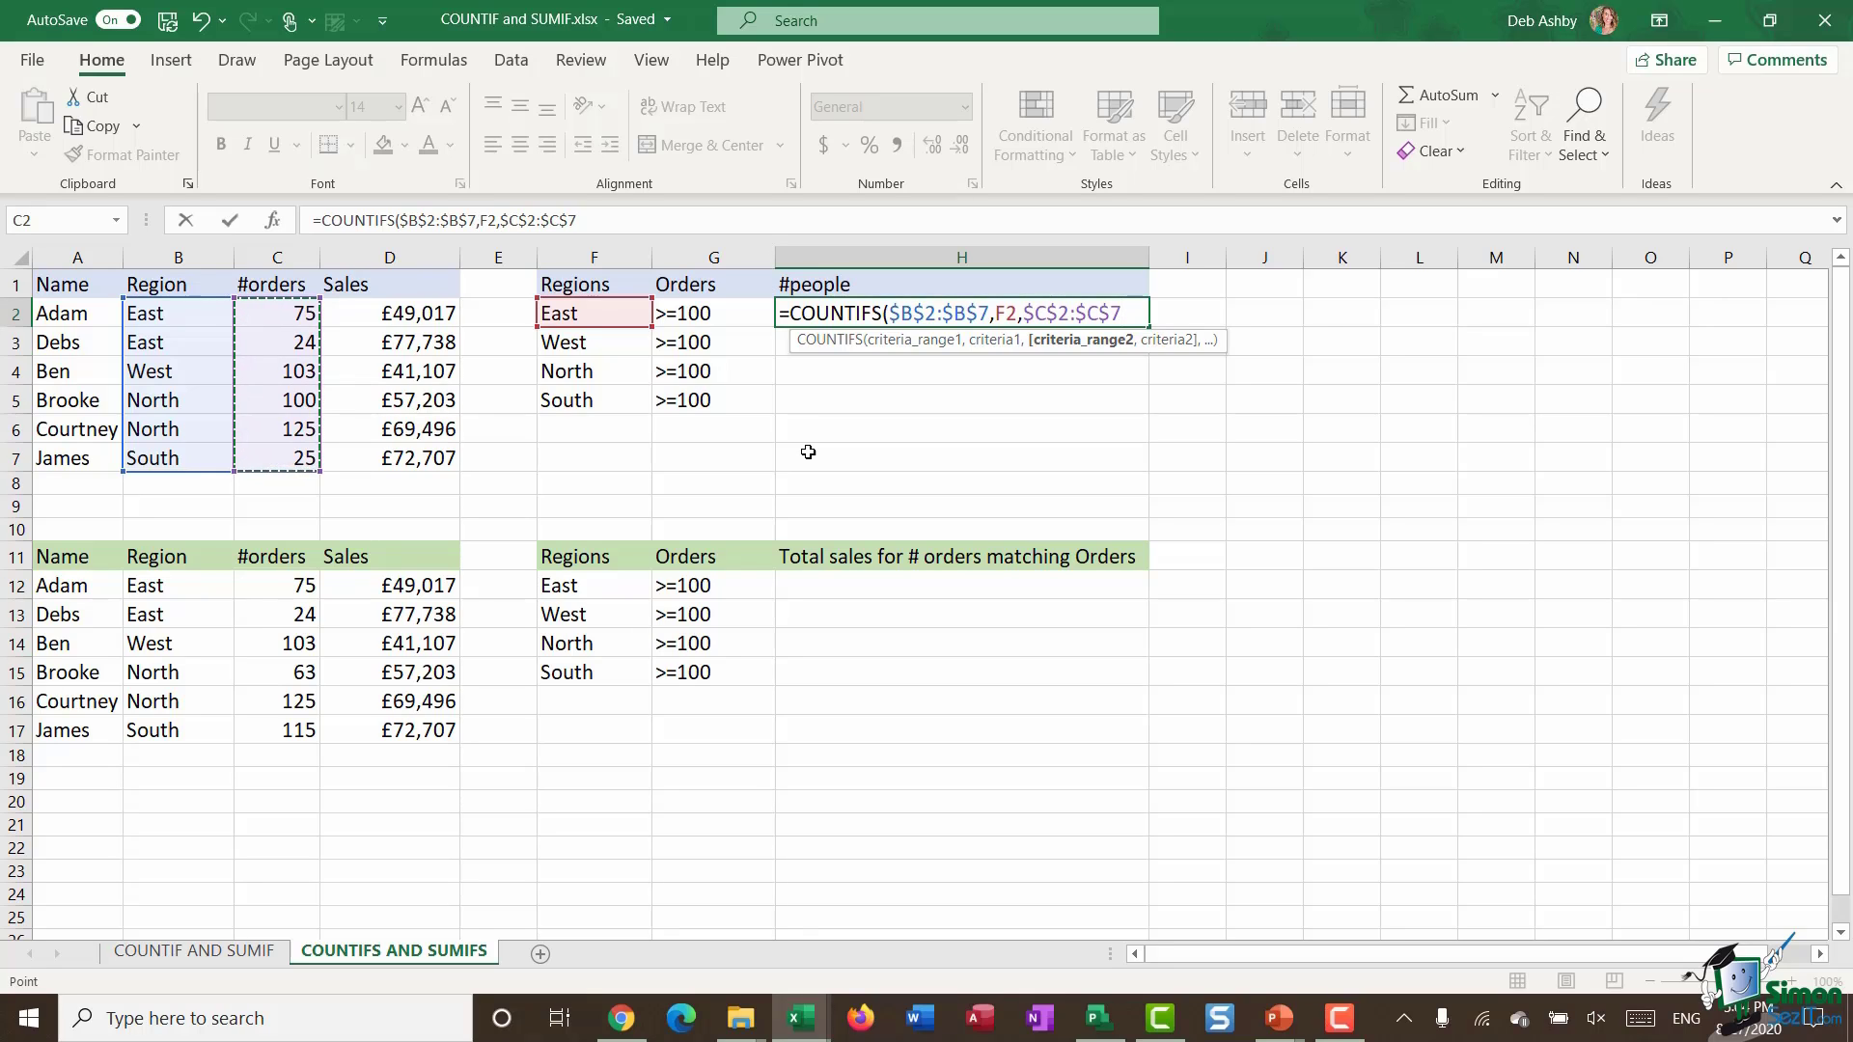
pyautogui.write(',')
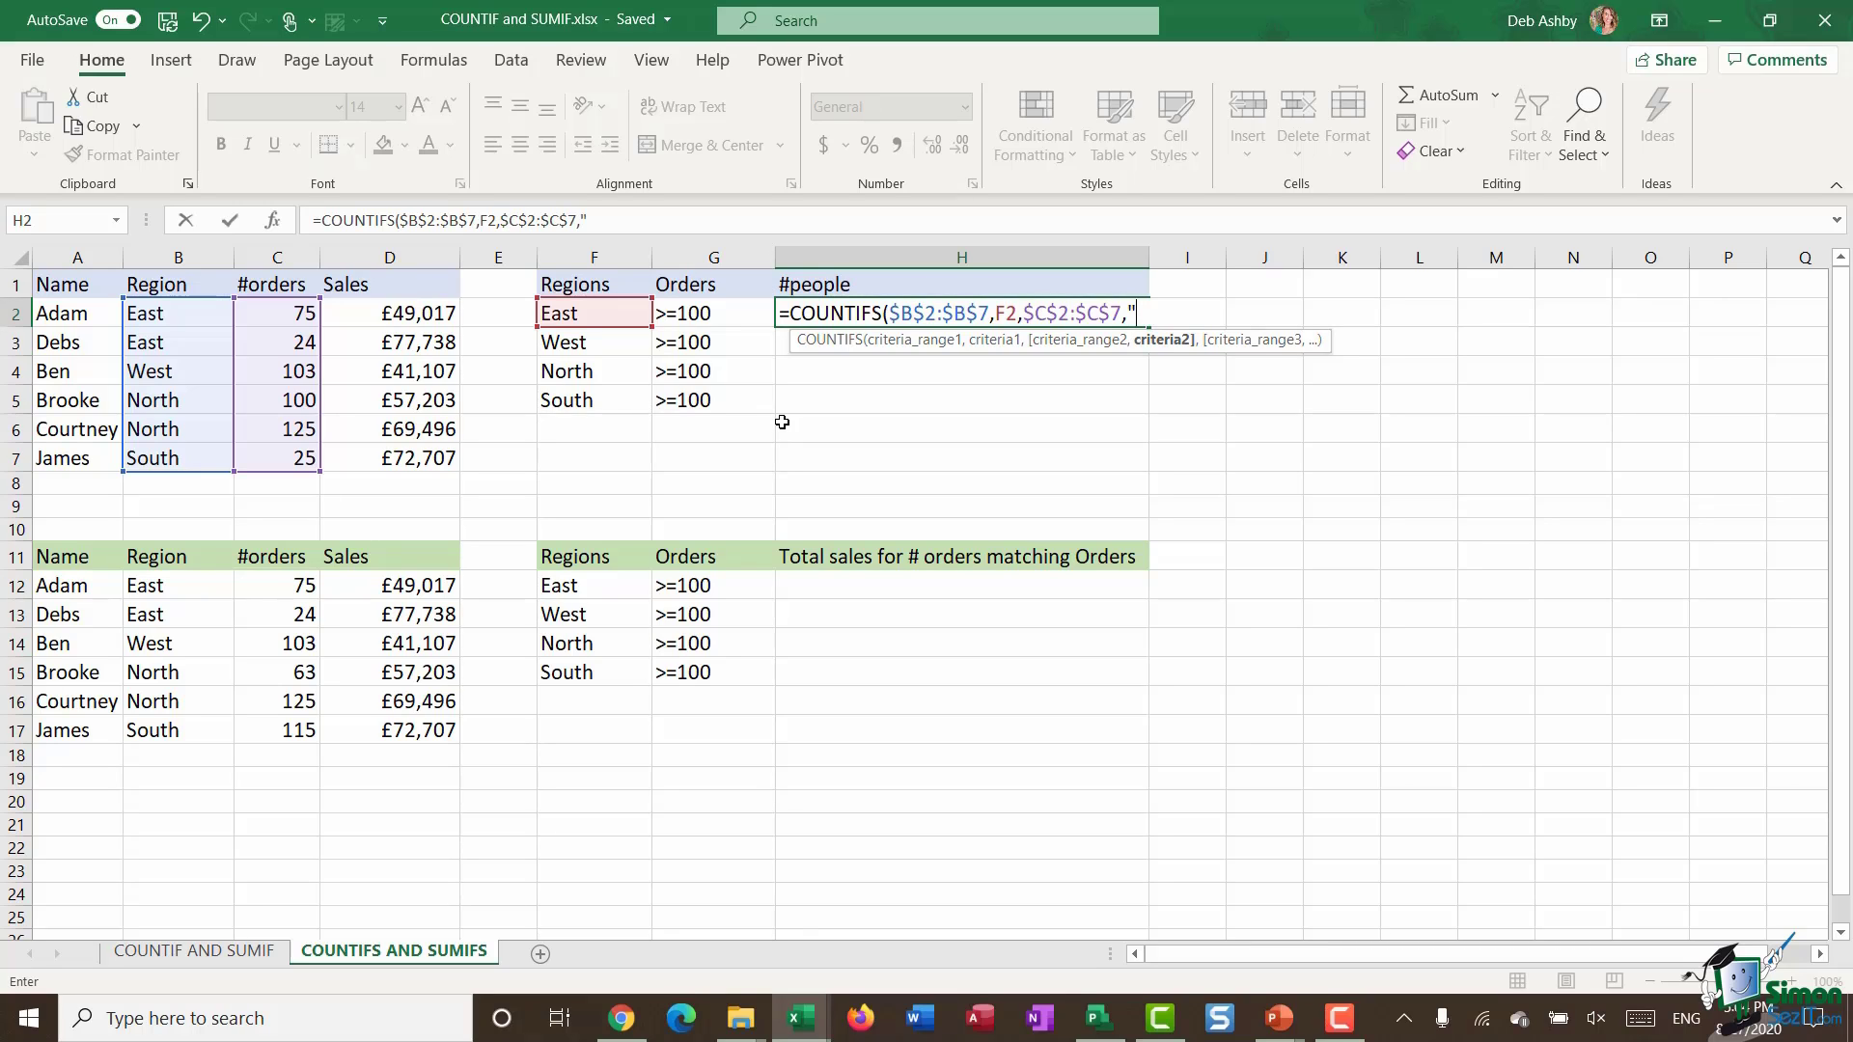
pyautogui.write('00')
pyautogui.press('BackSpace')
pyautogui.press('BackSpace')
pyautogui.press('BackSpace')
pyautogui.press('BackSpace')
pyautogui.press('BackSpace')
pyautogui.press('BackSpace')
pyautogui.press('BackSpace')
pyautogui.click(709, 314)
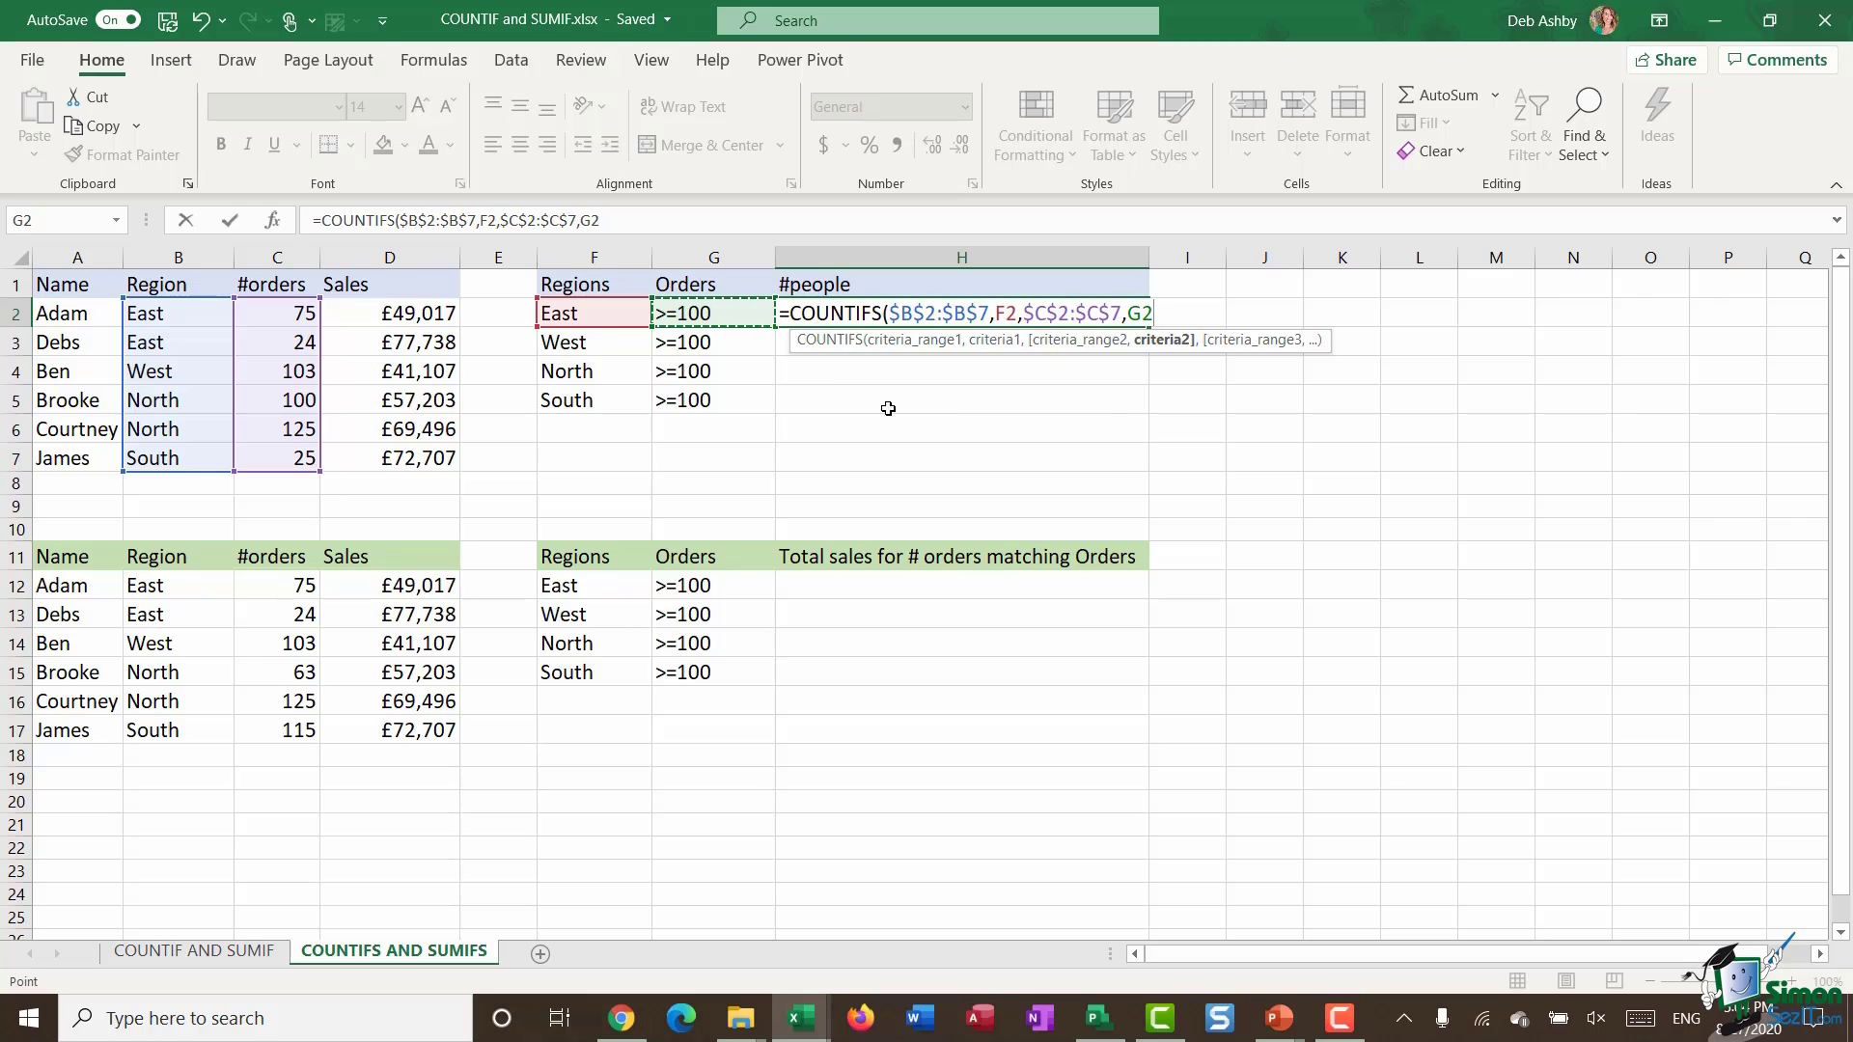
pyautogui.write(',')
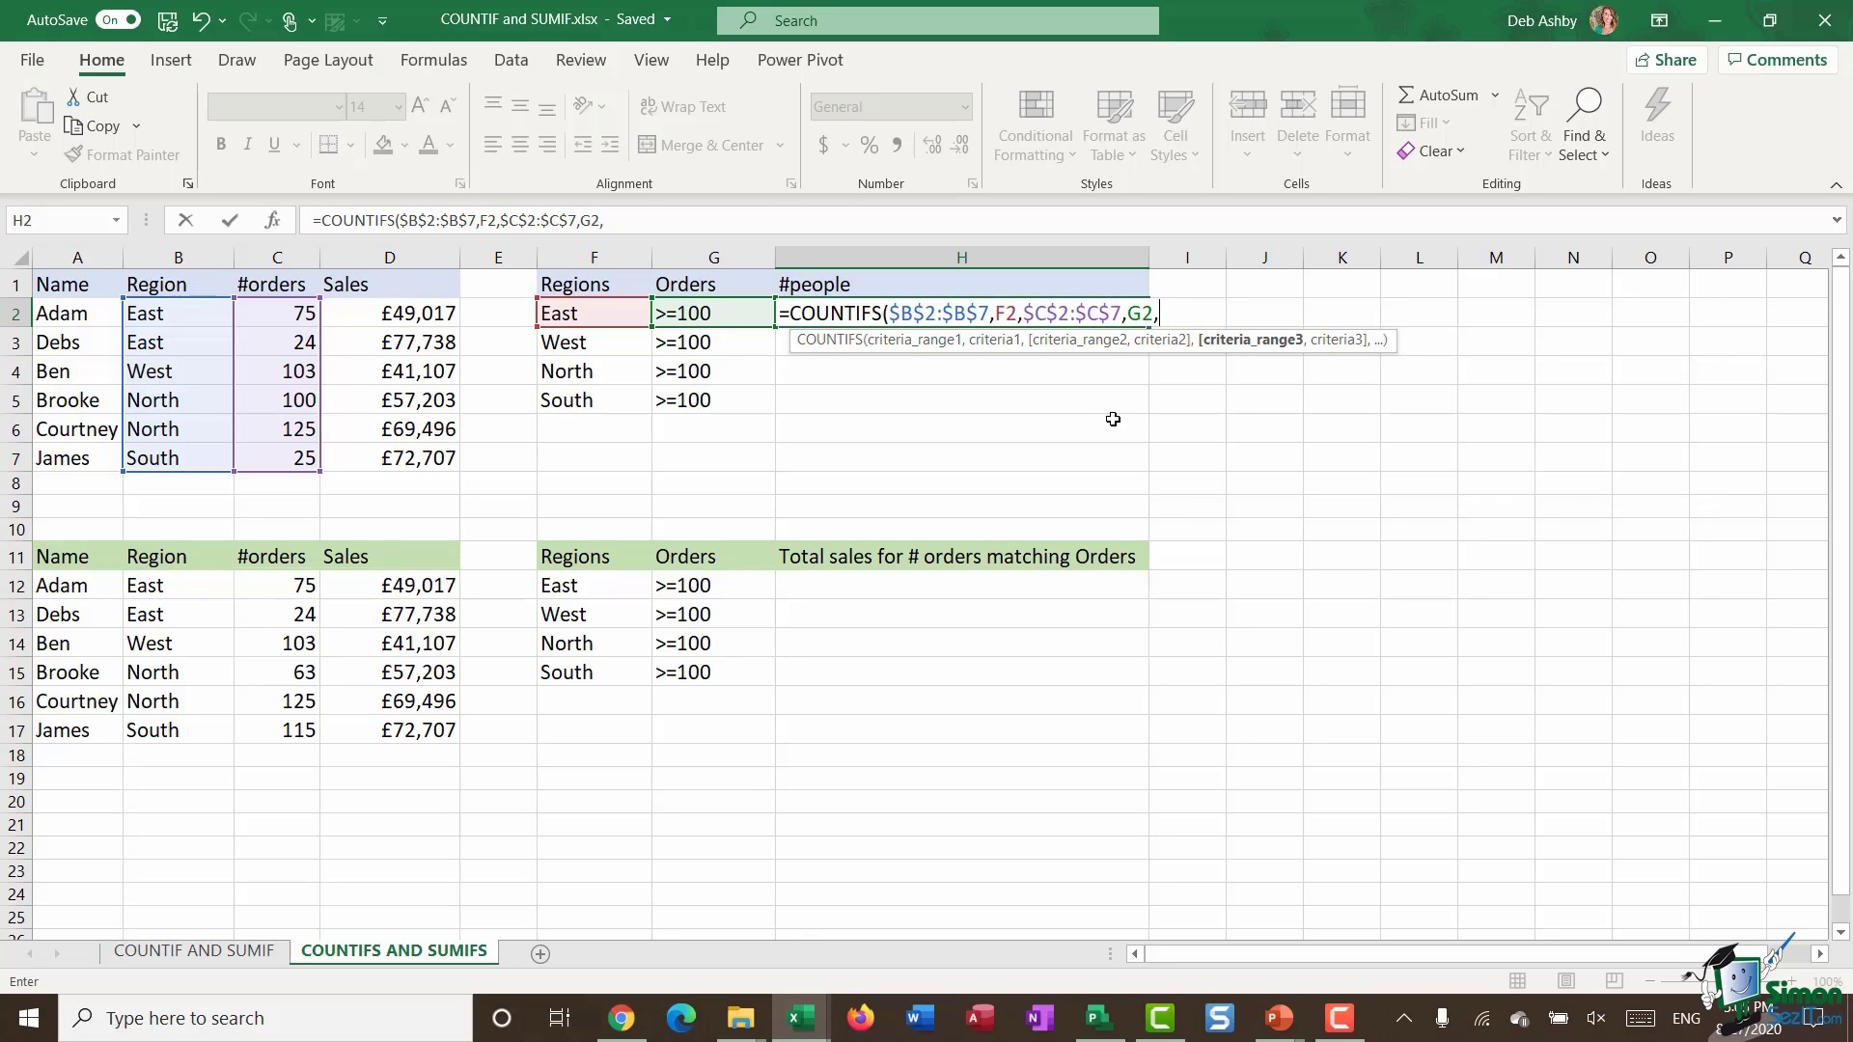
pyautogui.press('BackSpace')
pyautogui.press('BackSpace')
pyautogui.press('BackSpace')
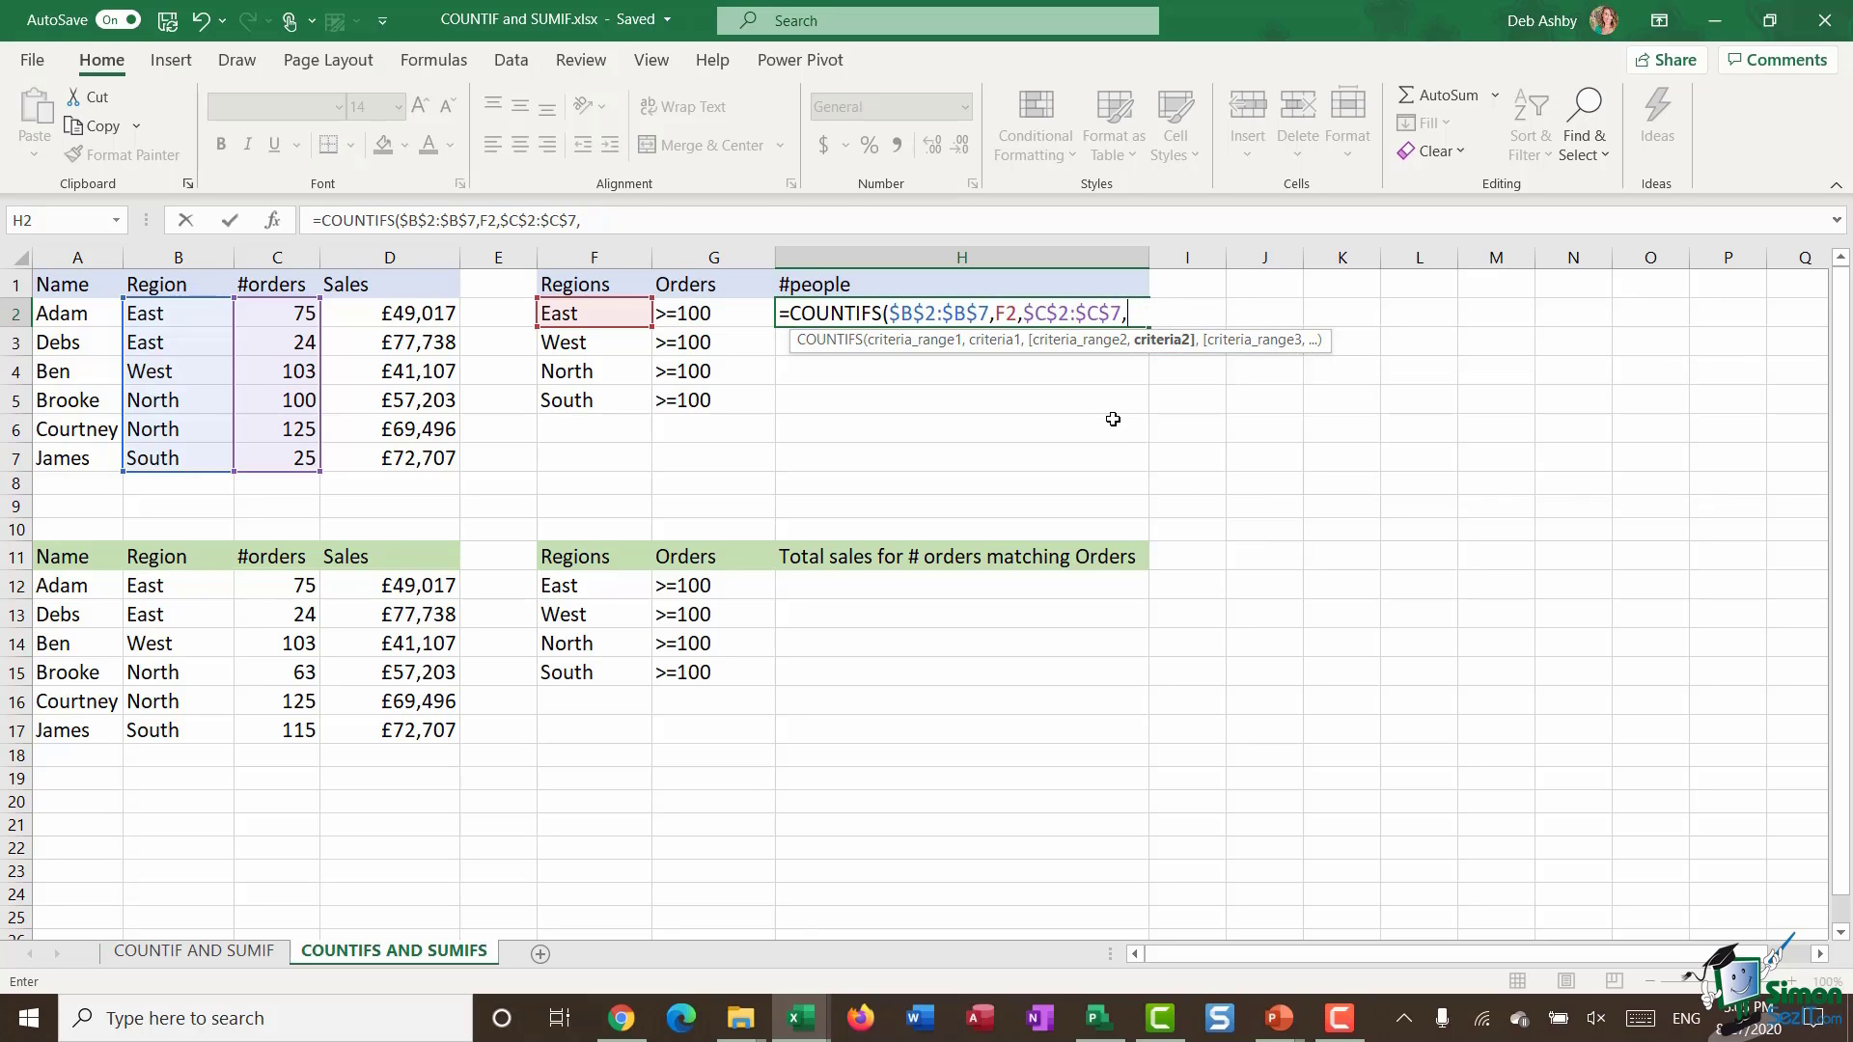
# Complete the COUNTIFS formula in H2 with G2 as the second criterion.
pyautogui.press('Left')
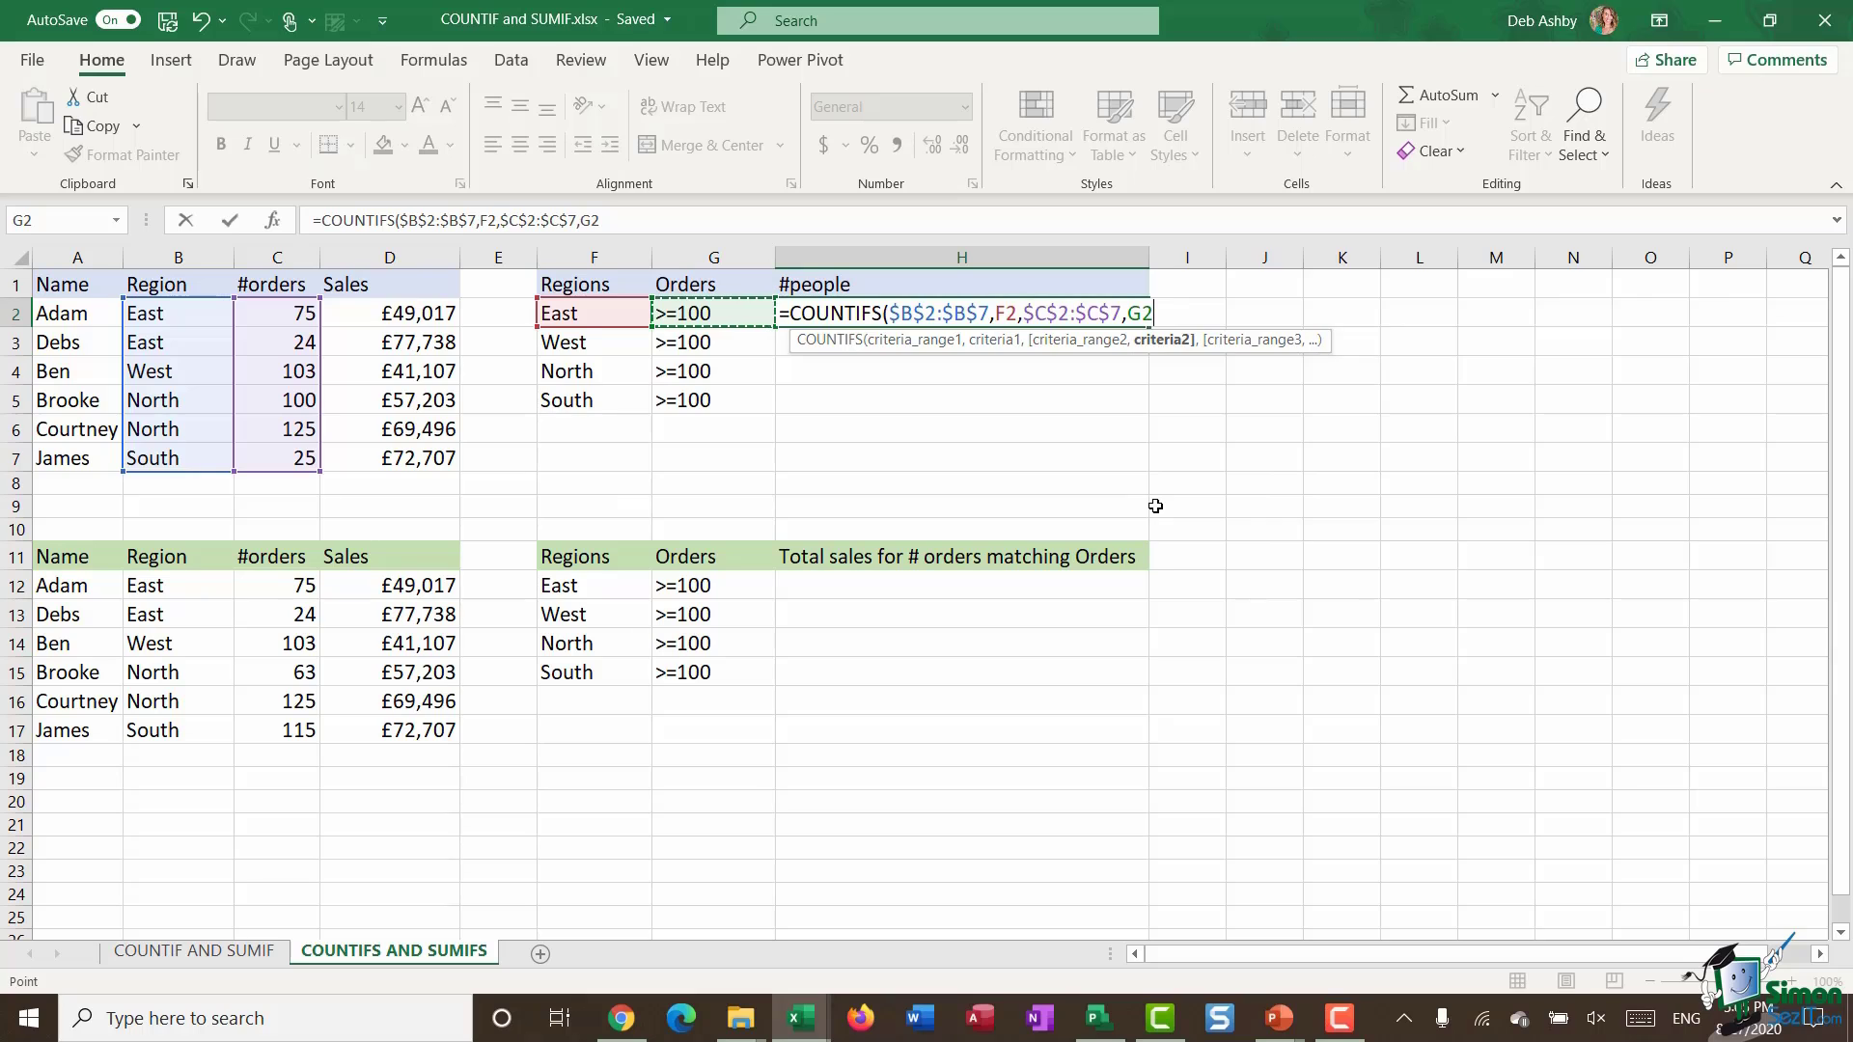
pyautogui.write(')')
pyautogui.press('Return')
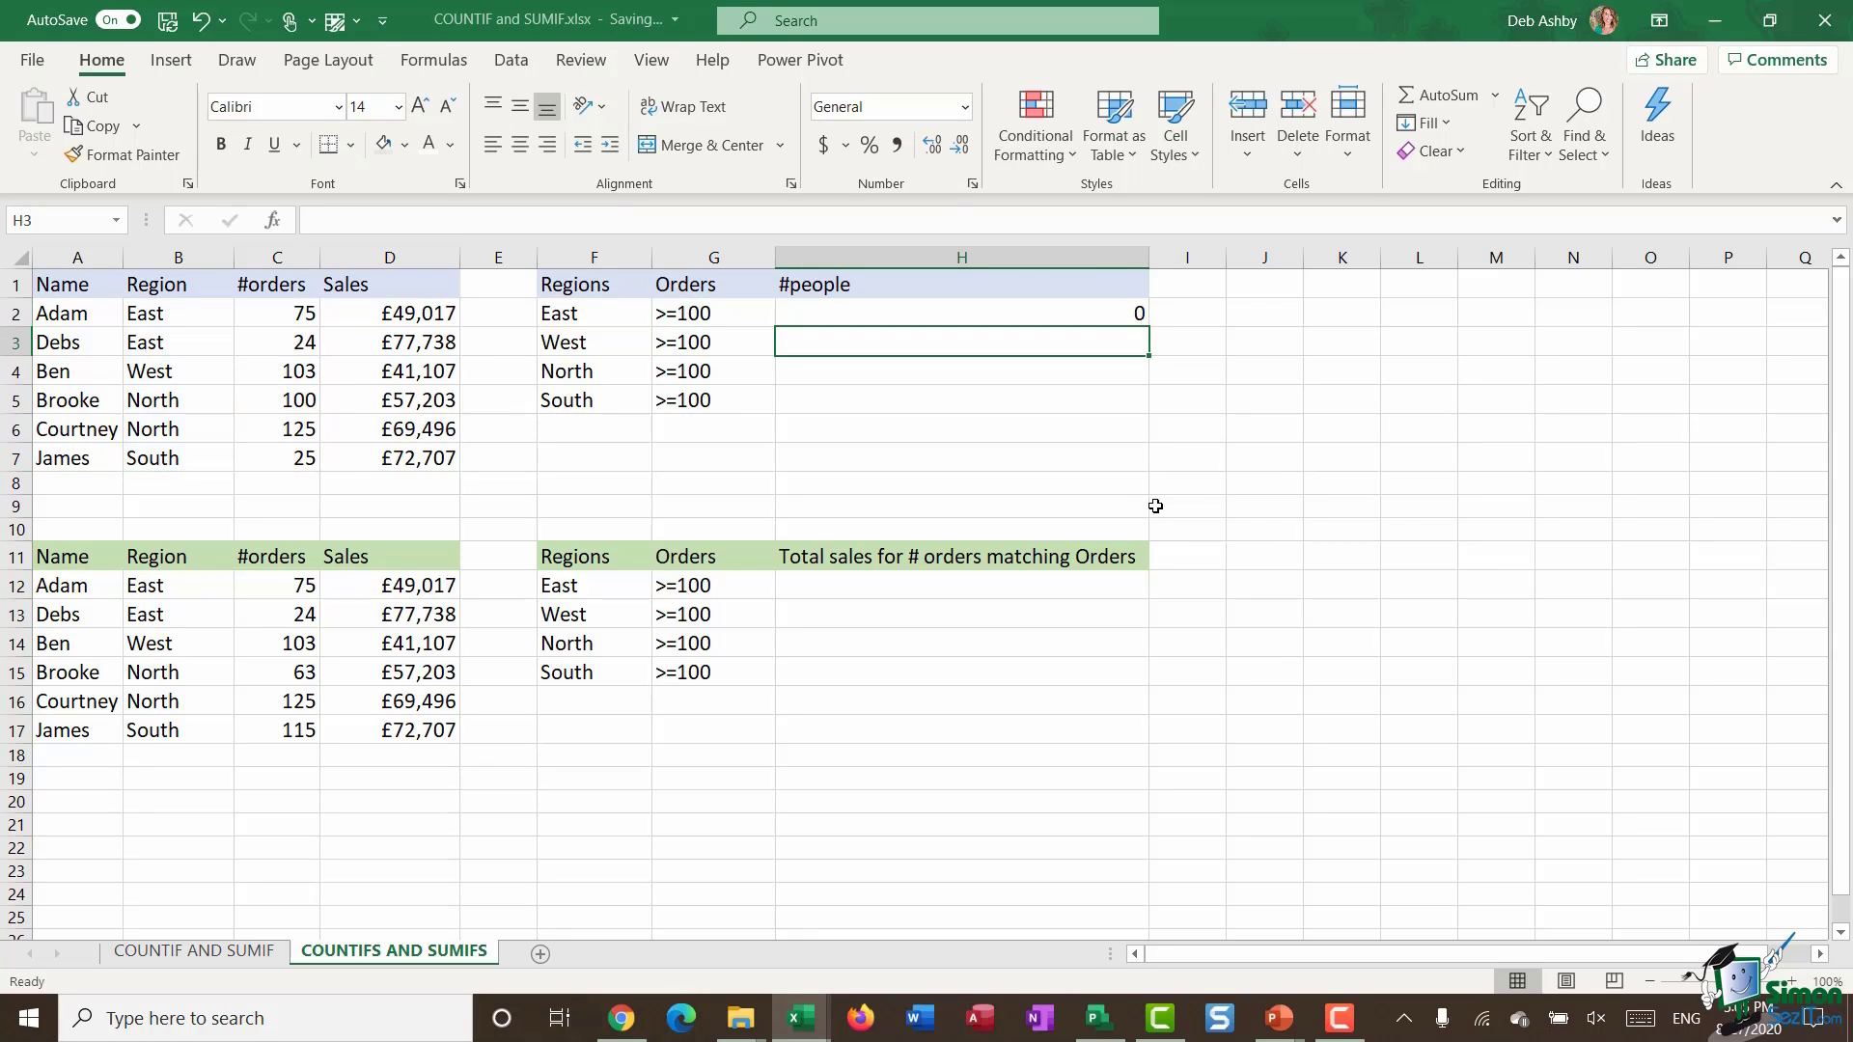
# Fill the COUNTIFS formula from H2 down through H5 for the remaining regions.
pyautogui.click(1111, 320)
pyautogui.doubleClick(1149, 329)
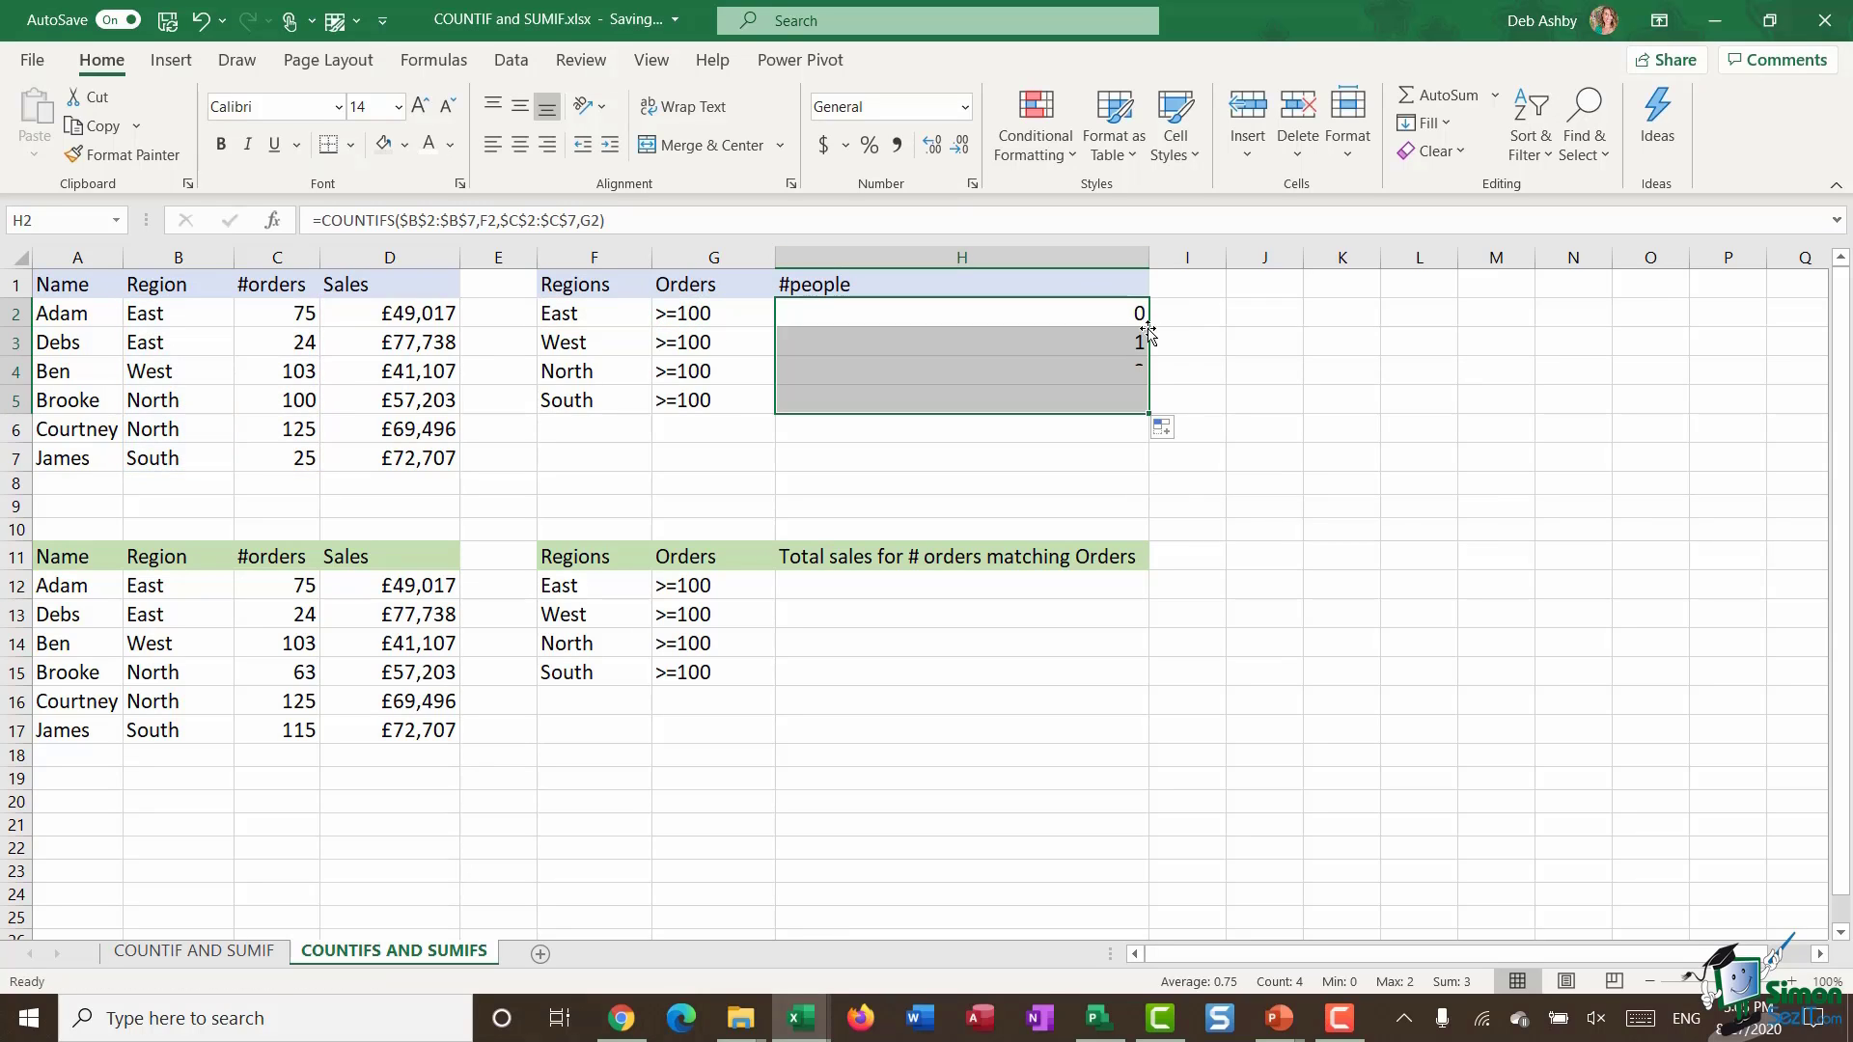
pyautogui.click(849, 399)
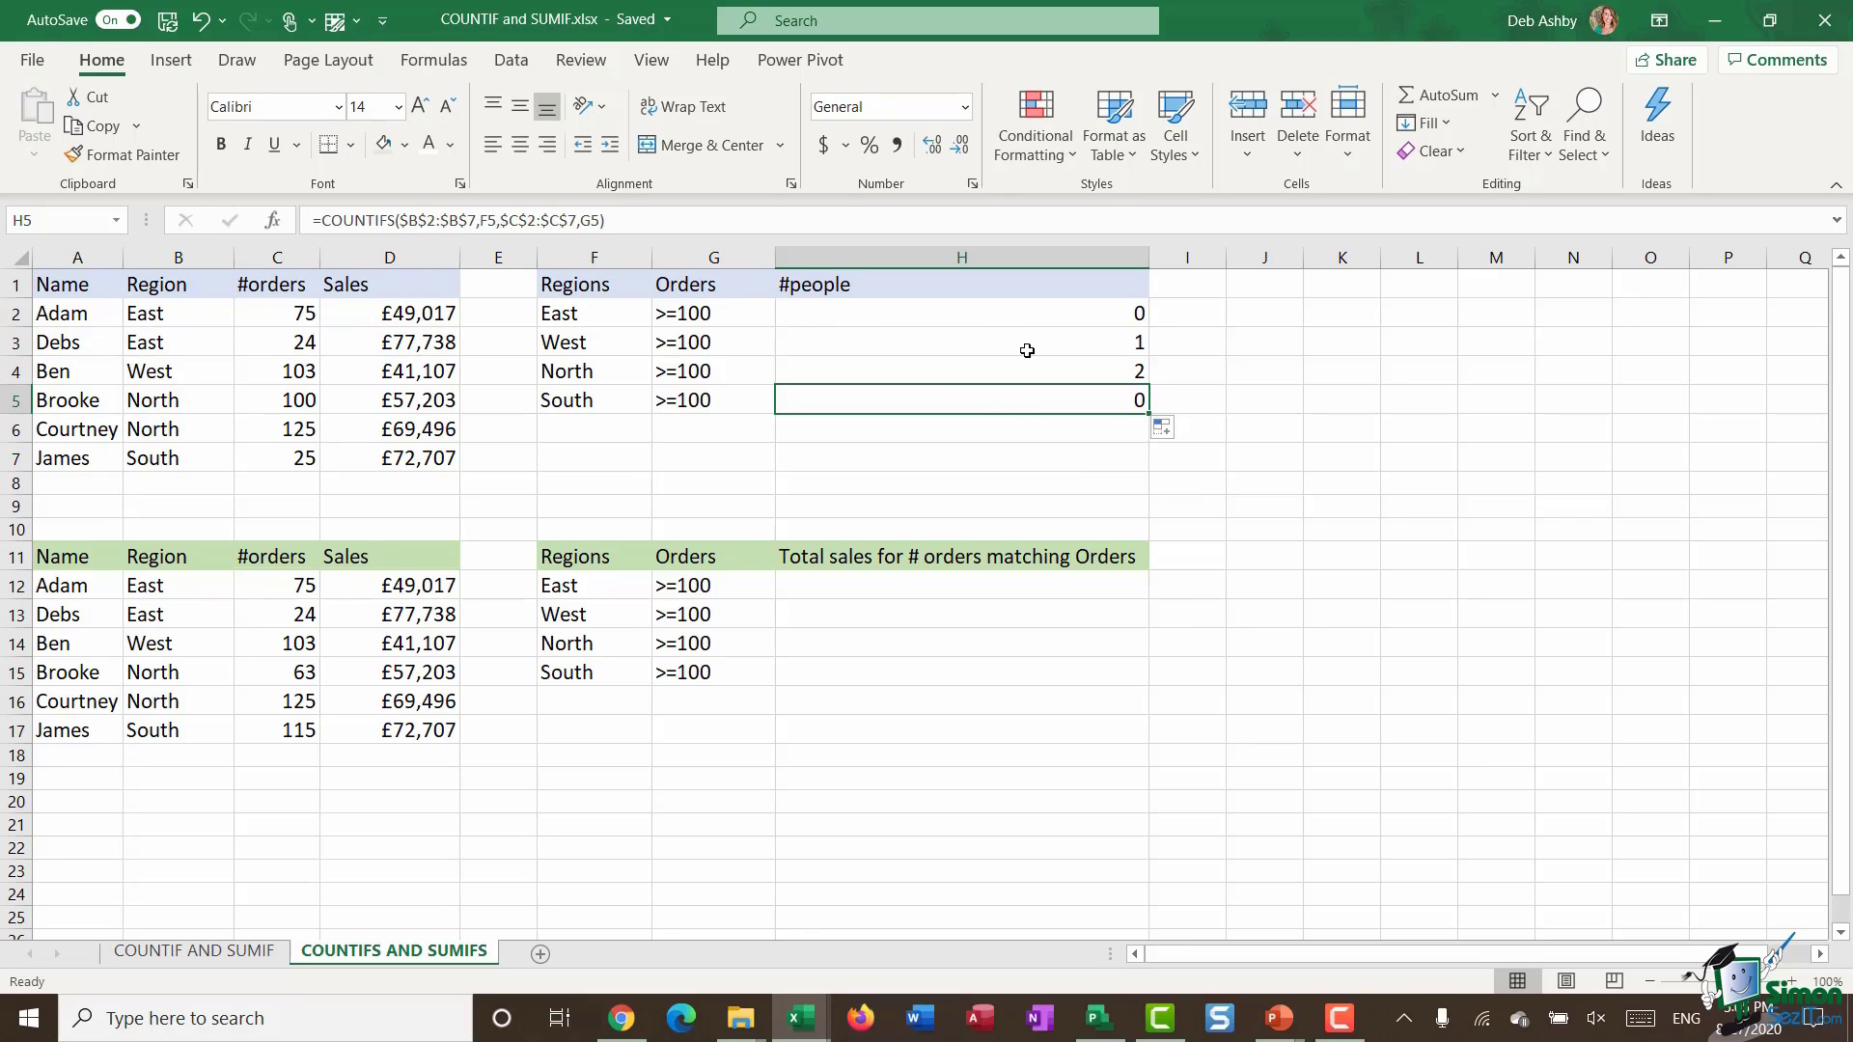
# Check each region's #people count in H2:H5 against the matching rows and #orders values in A2:D7.
pyautogui.click(537, 323)
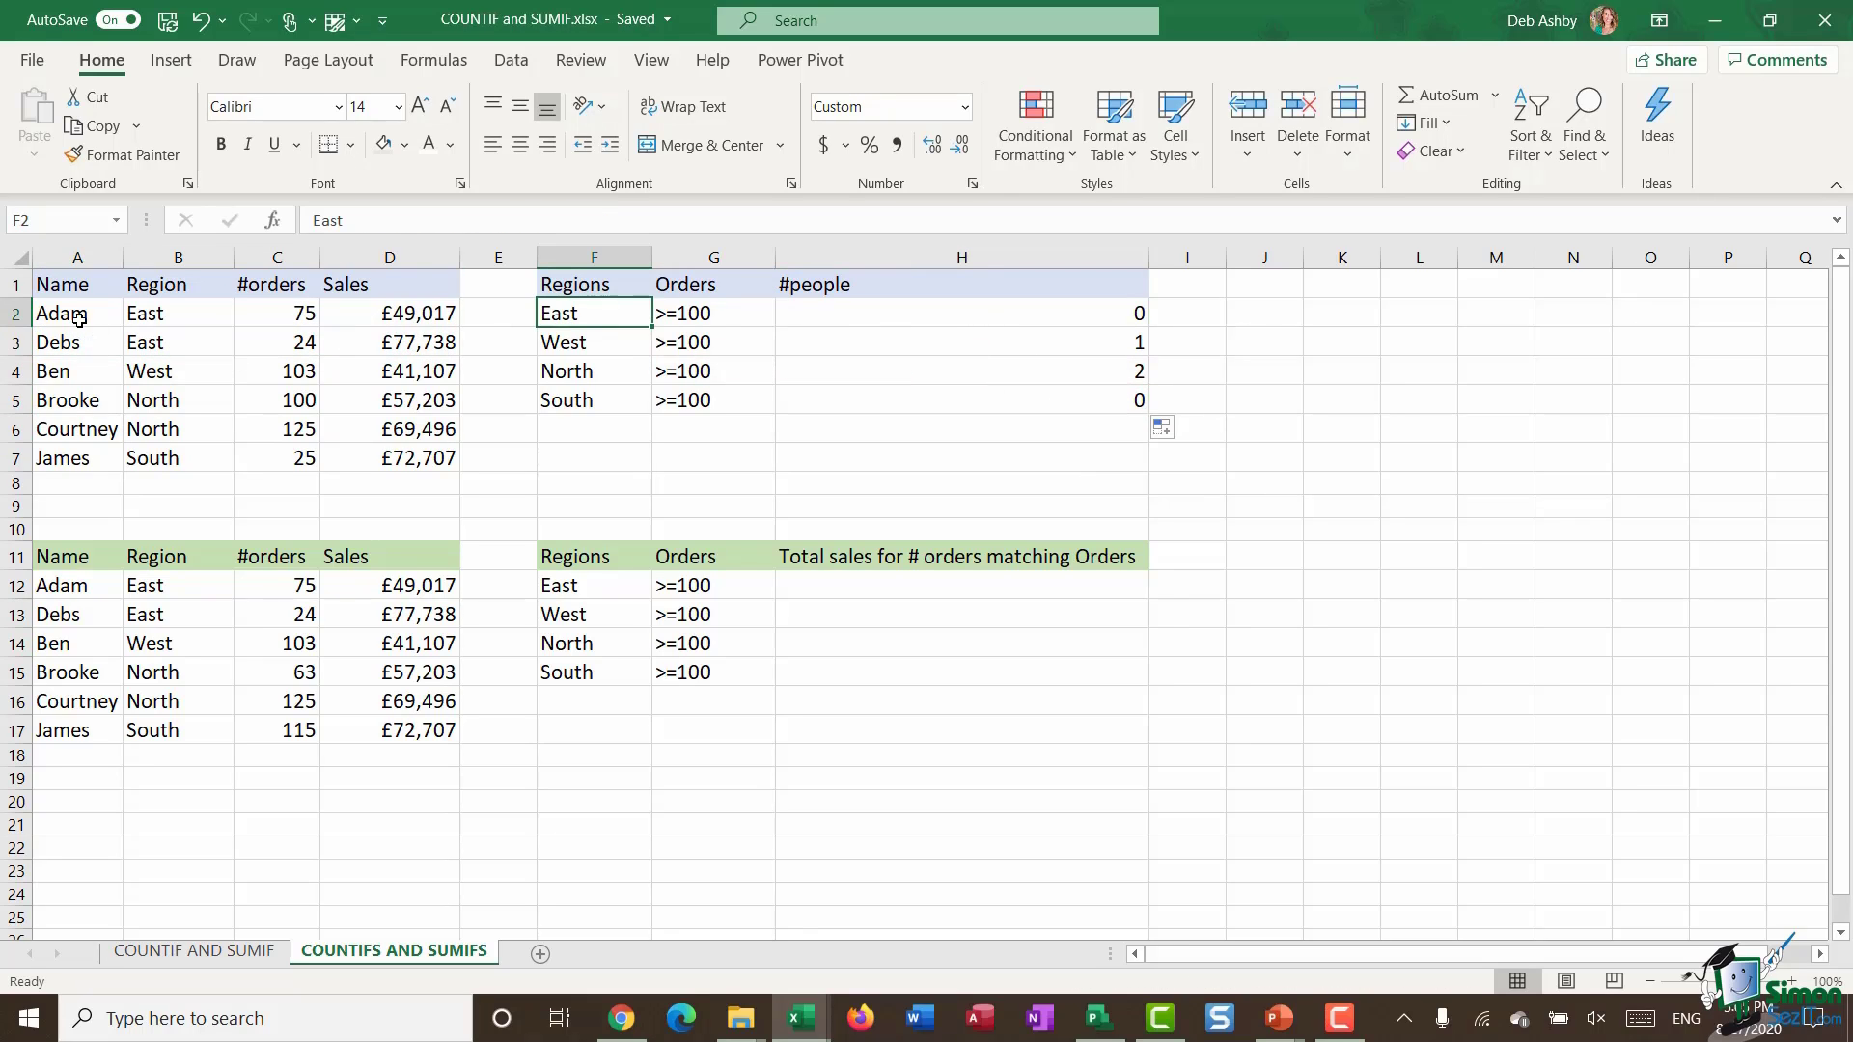
pyautogui.moveTo(63, 311); pyautogui.dragTo(404, 349)
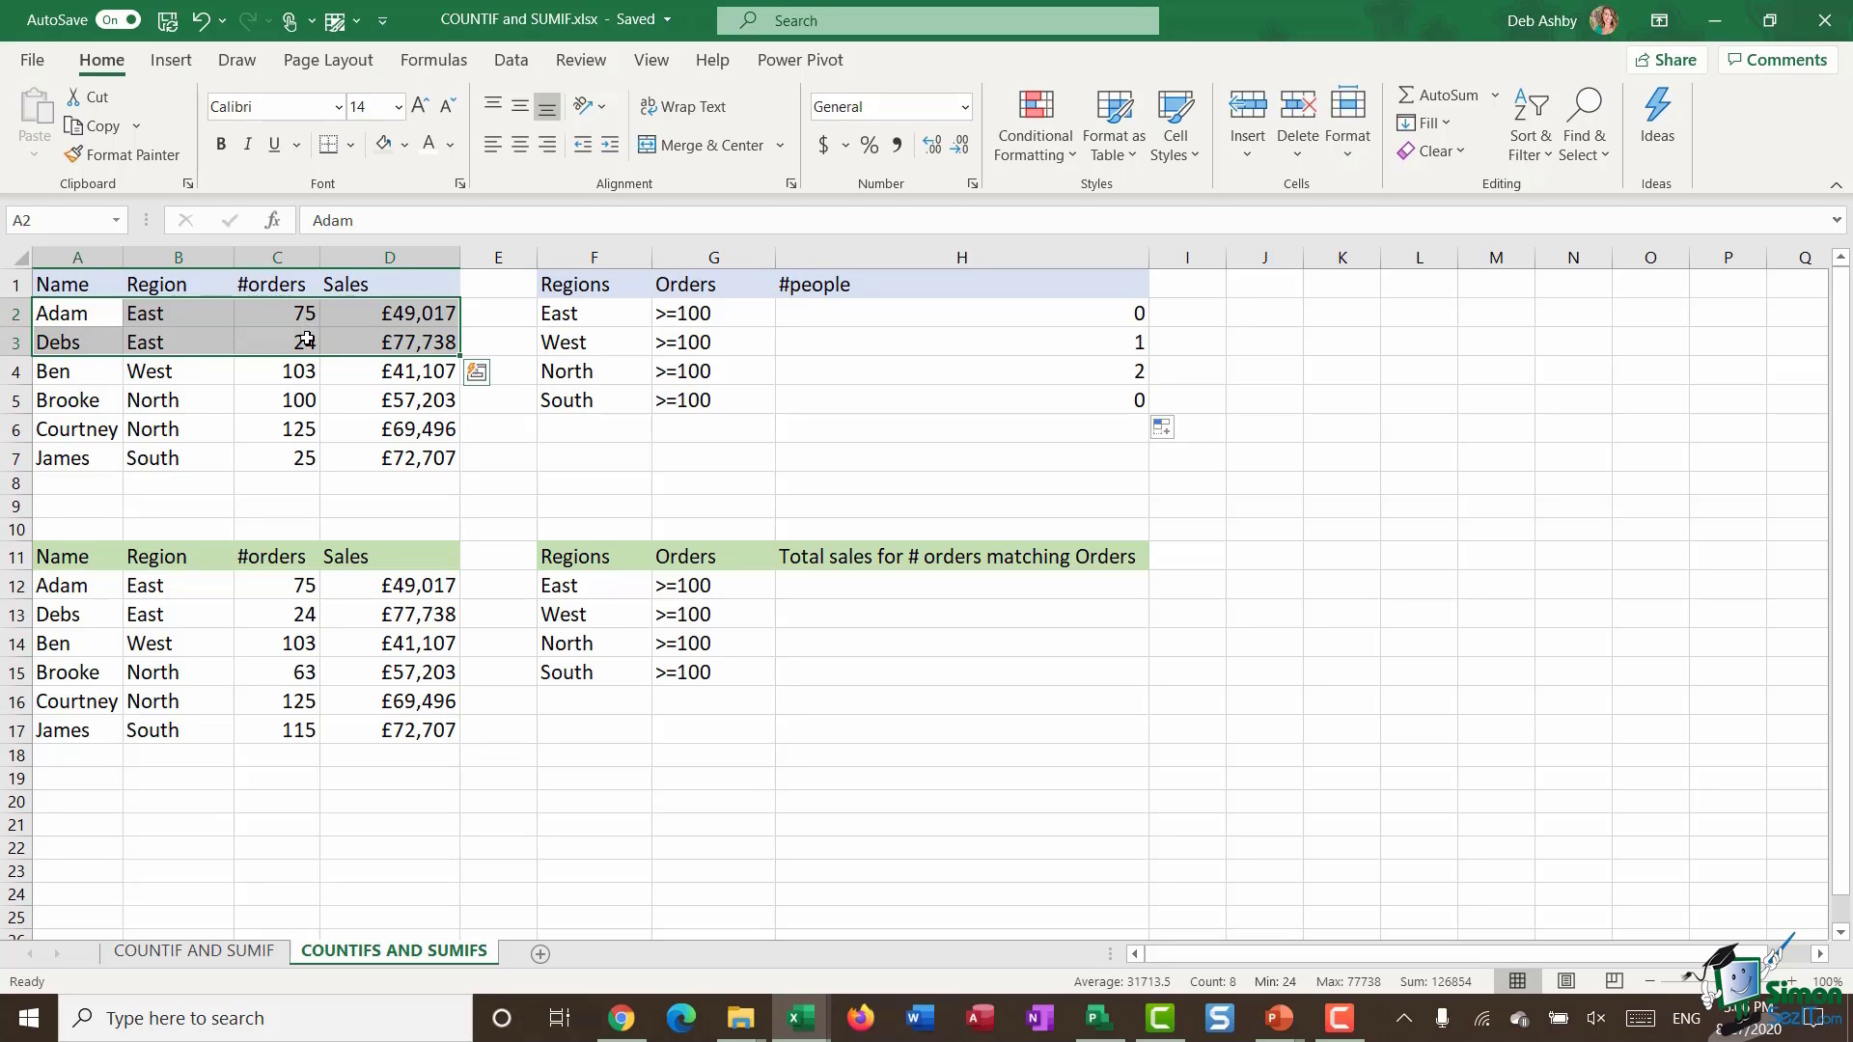
pyautogui.click(587, 349)
pyautogui.moveTo(48, 376); pyautogui.dragTo(457, 372)
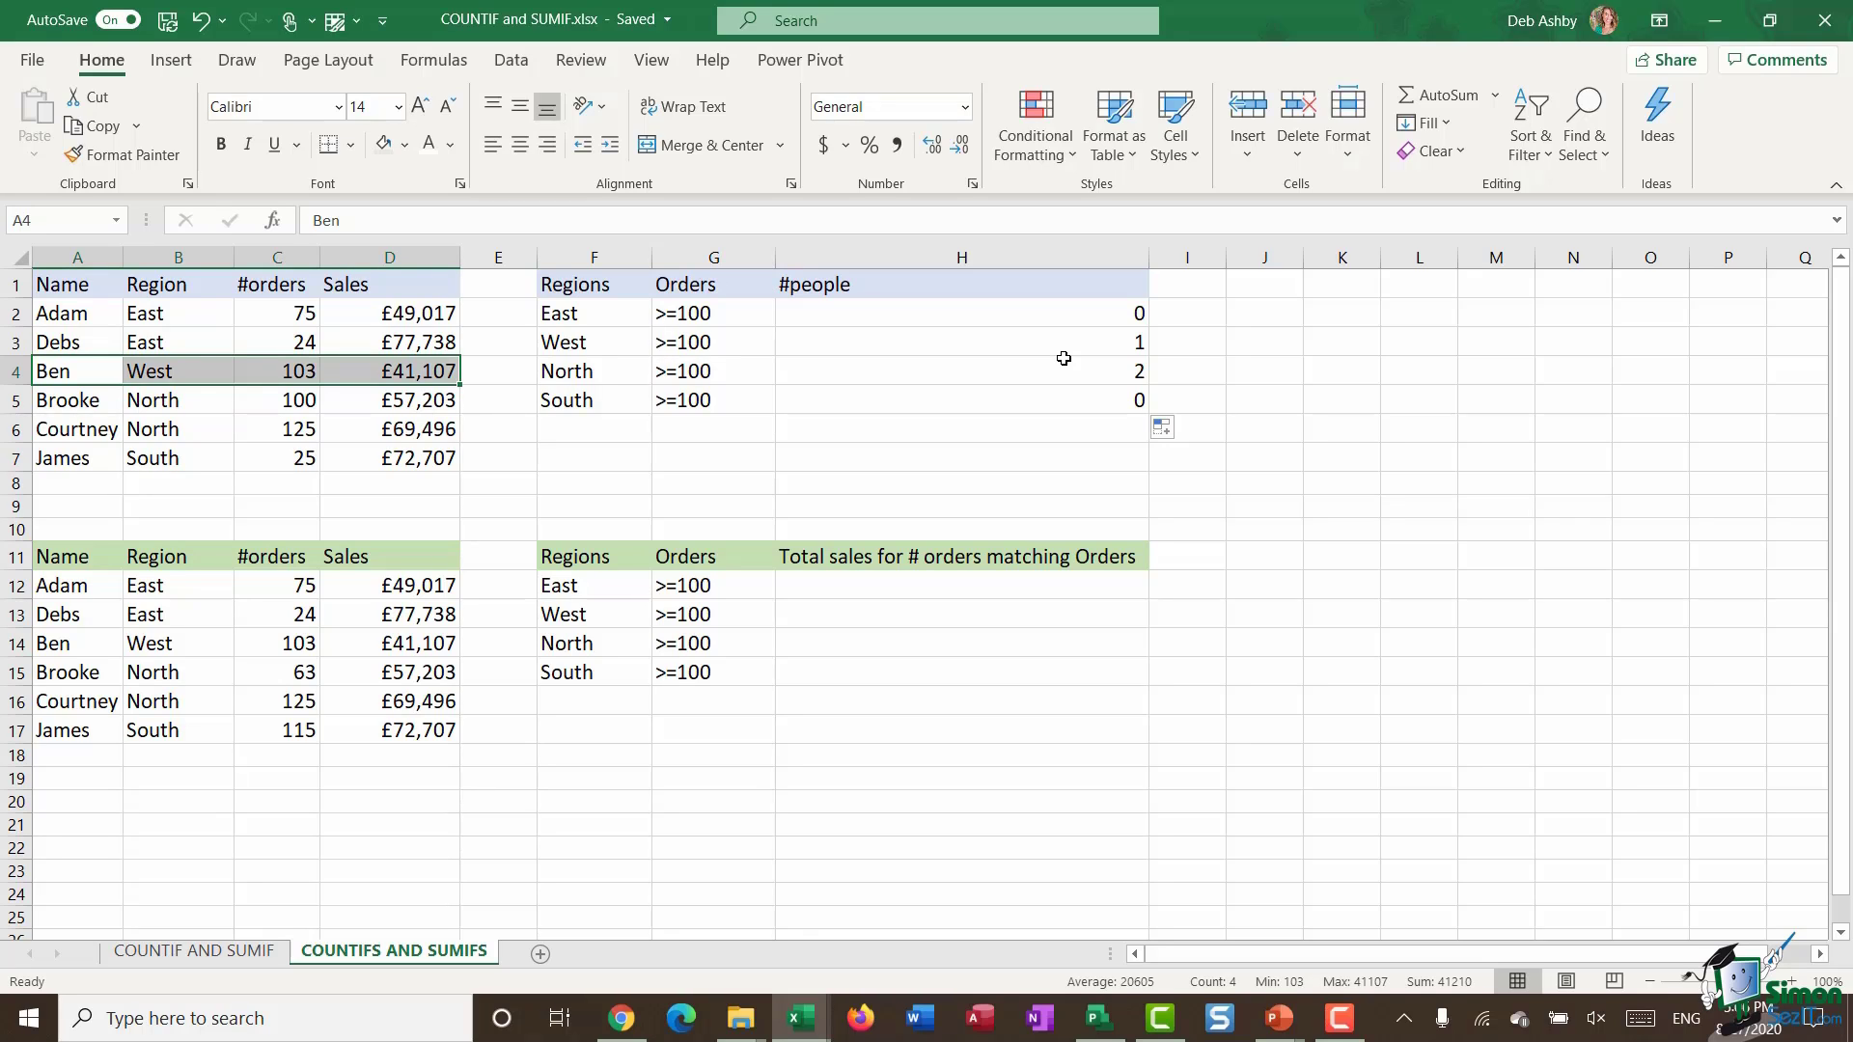
pyautogui.moveTo(43, 403); pyautogui.dragTo(406, 431)
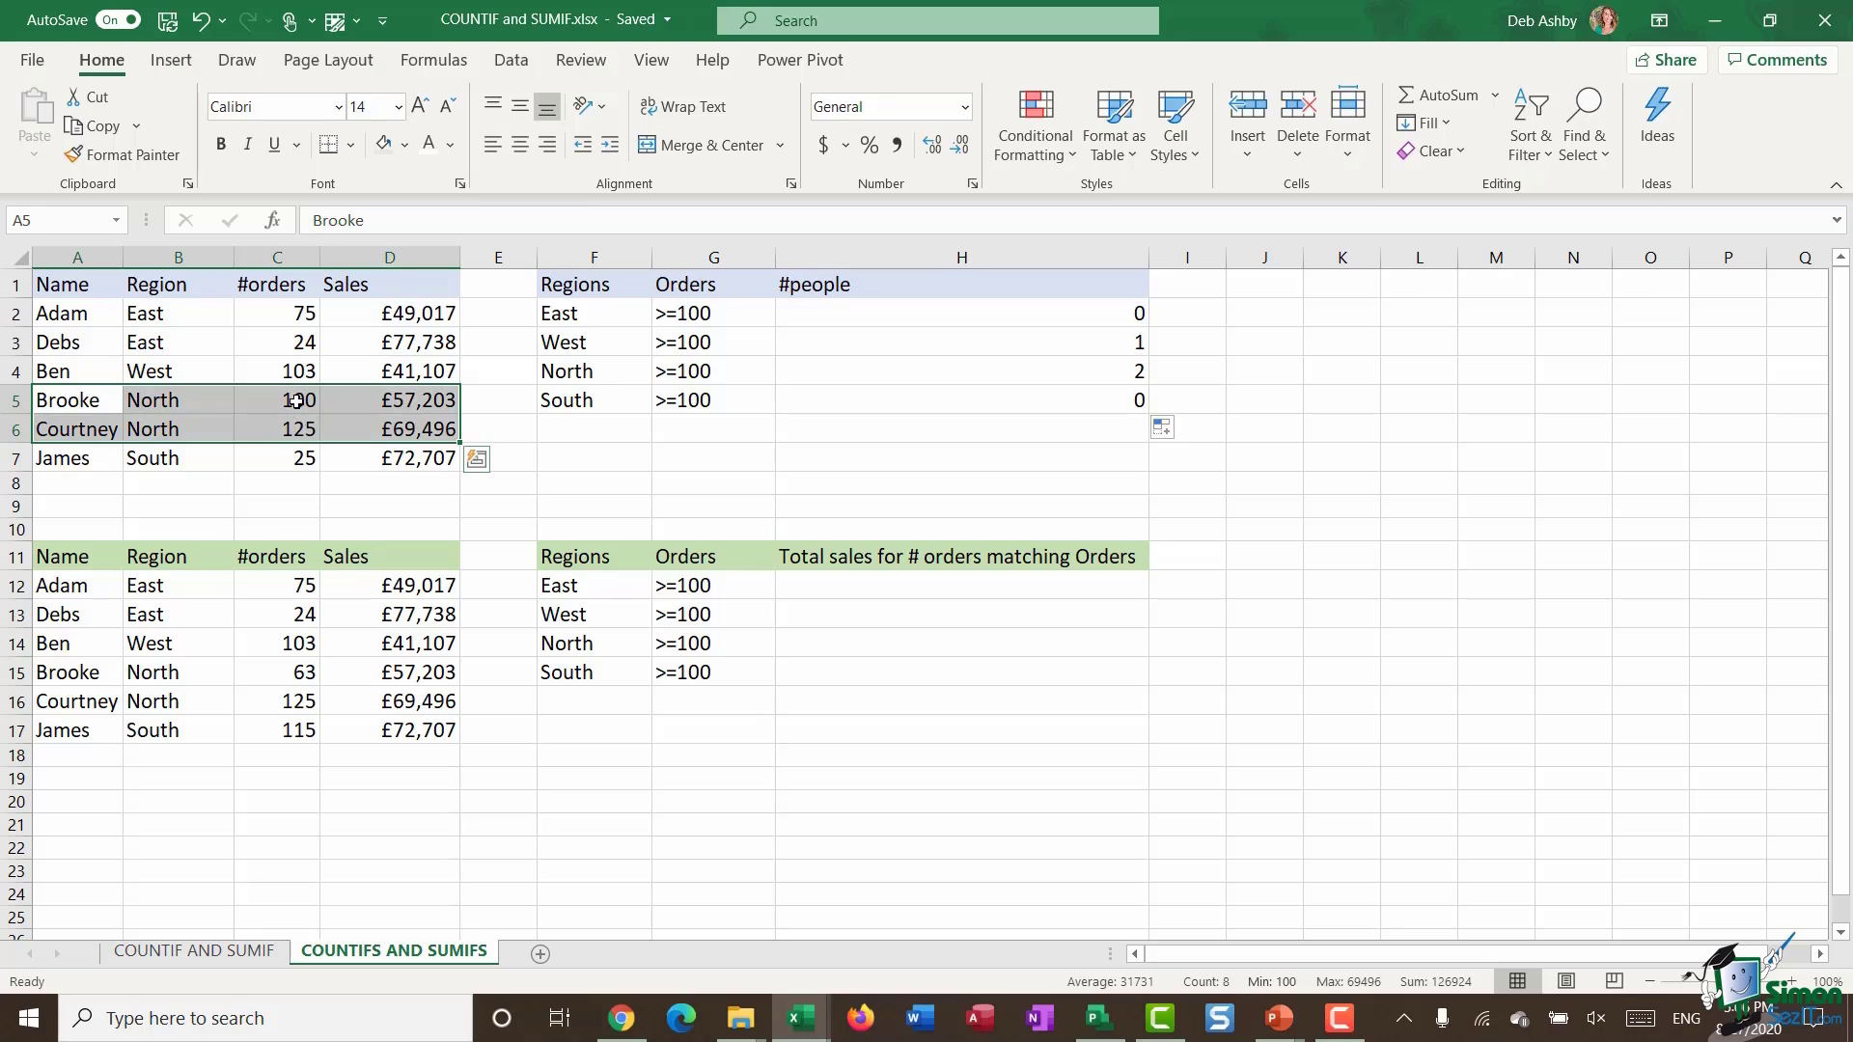
pyautogui.click(1068, 372)
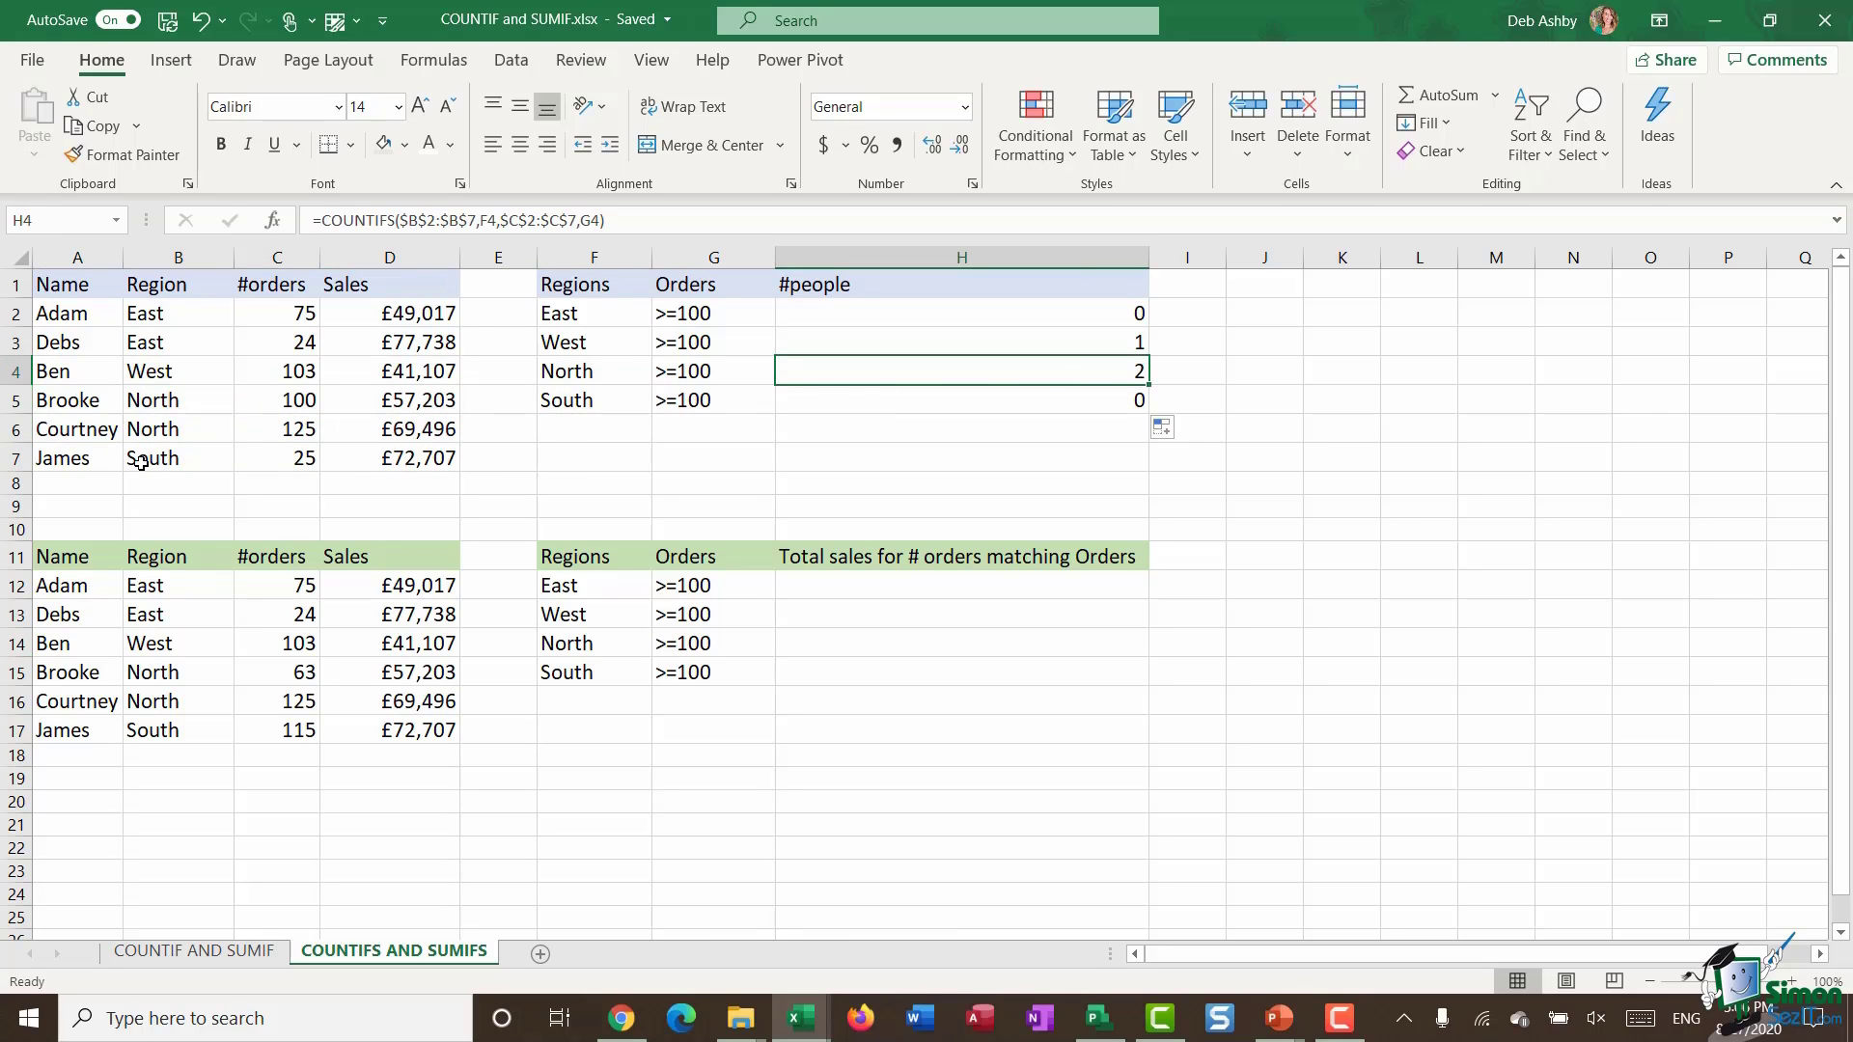
pyautogui.moveTo(36, 464); pyautogui.dragTo(414, 464)
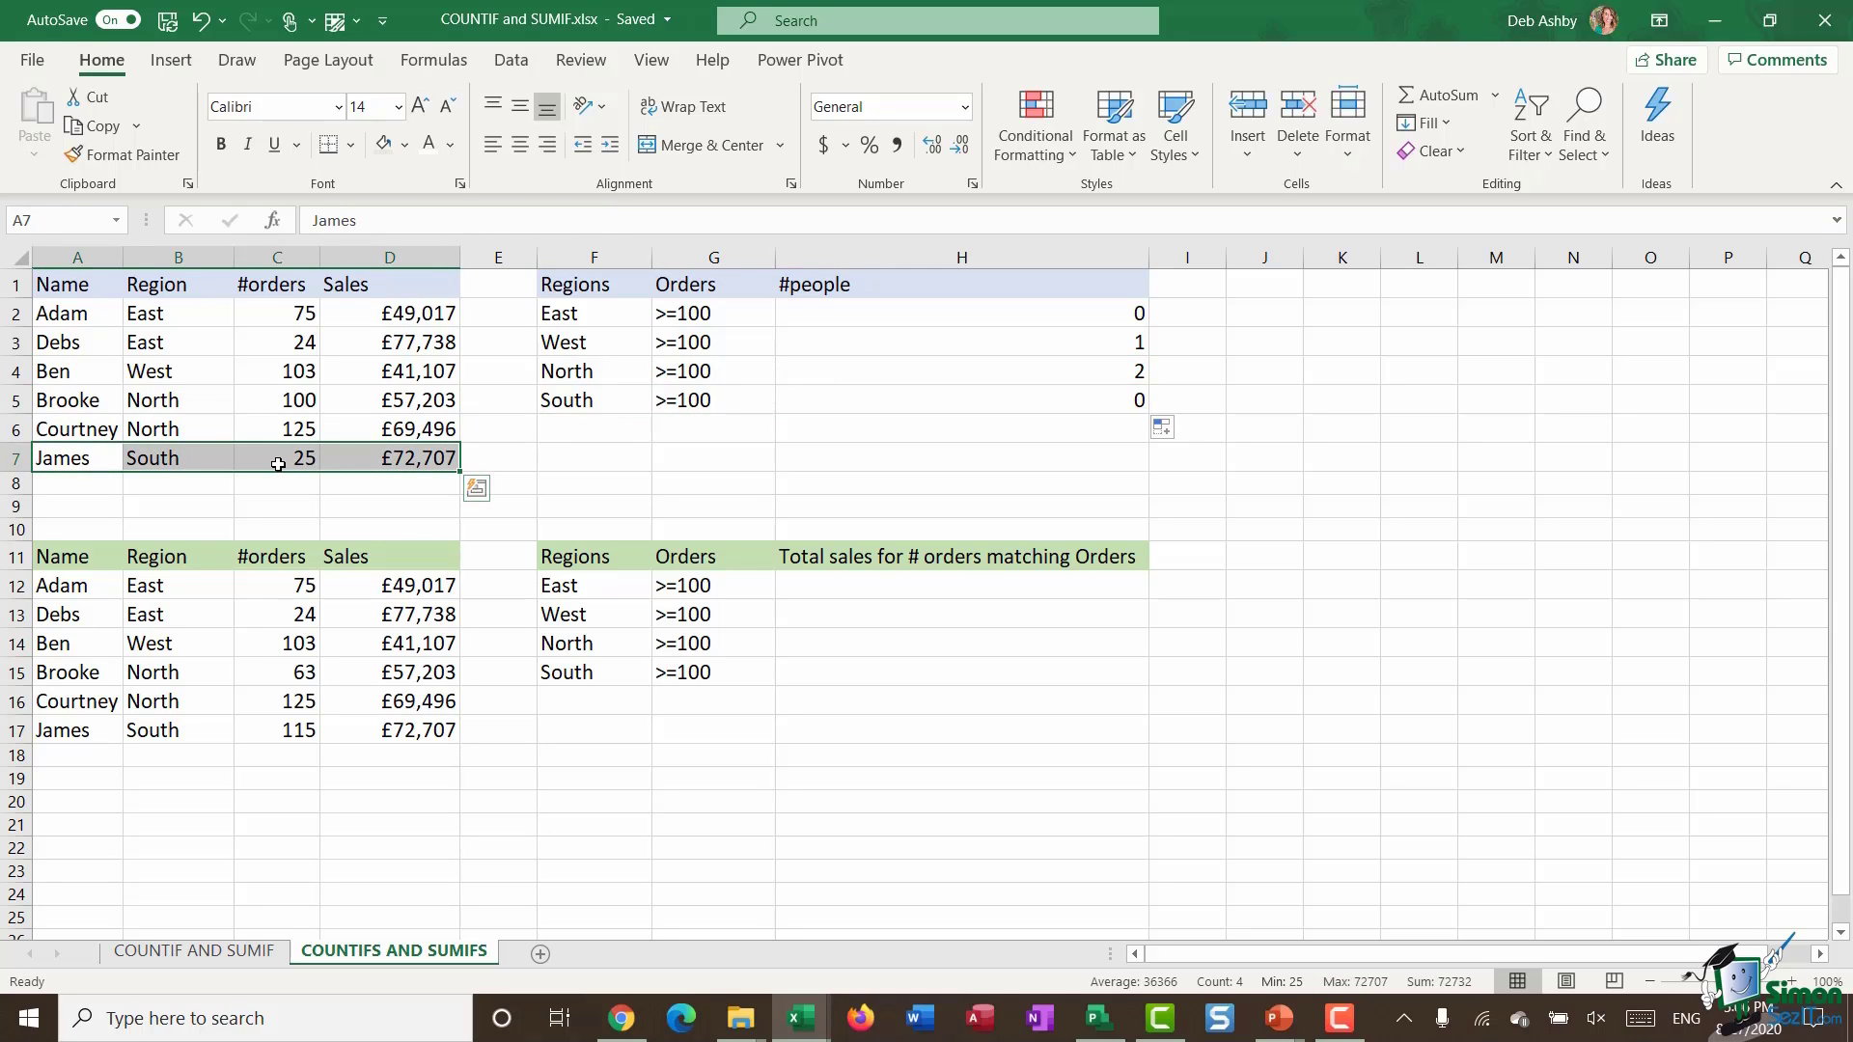
pyautogui.click(965, 402)
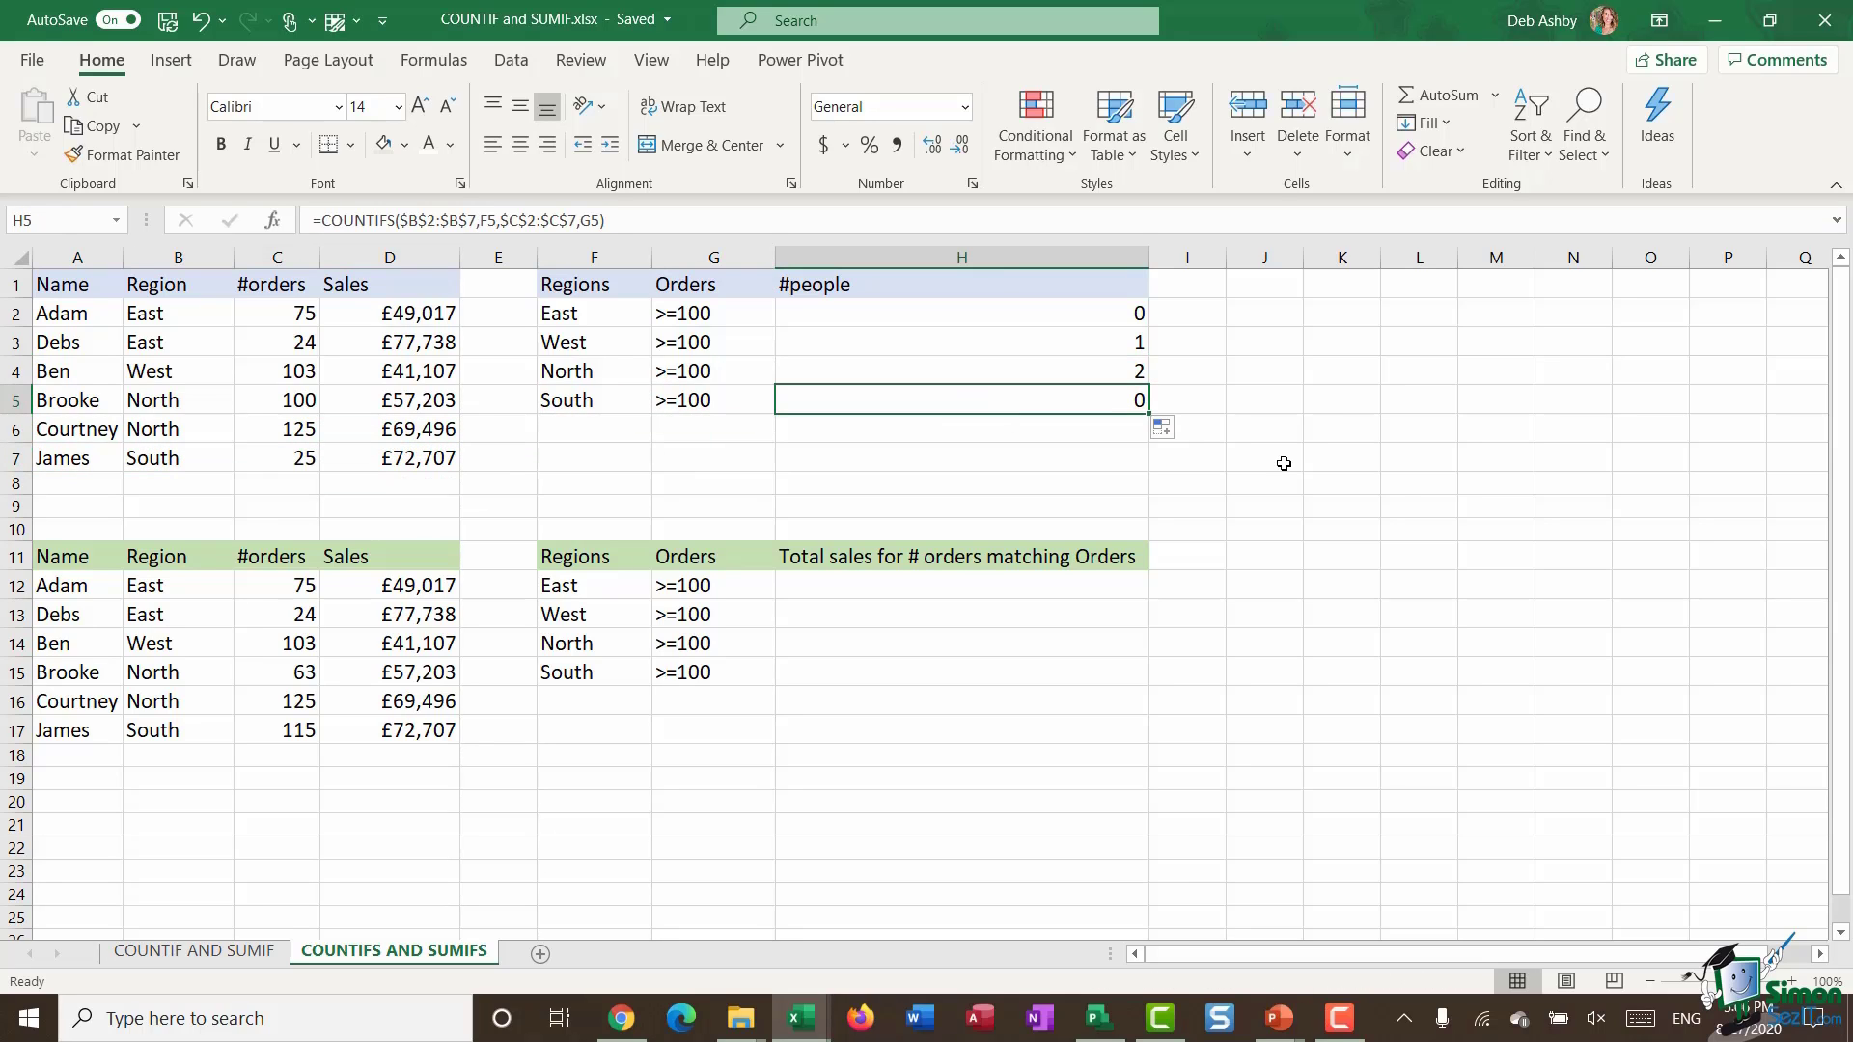
# Start a SUMIFS formula in H12 with the absolute Sales range $D$12:$D$17 as the sum range.
pyautogui.click(1264, 642)
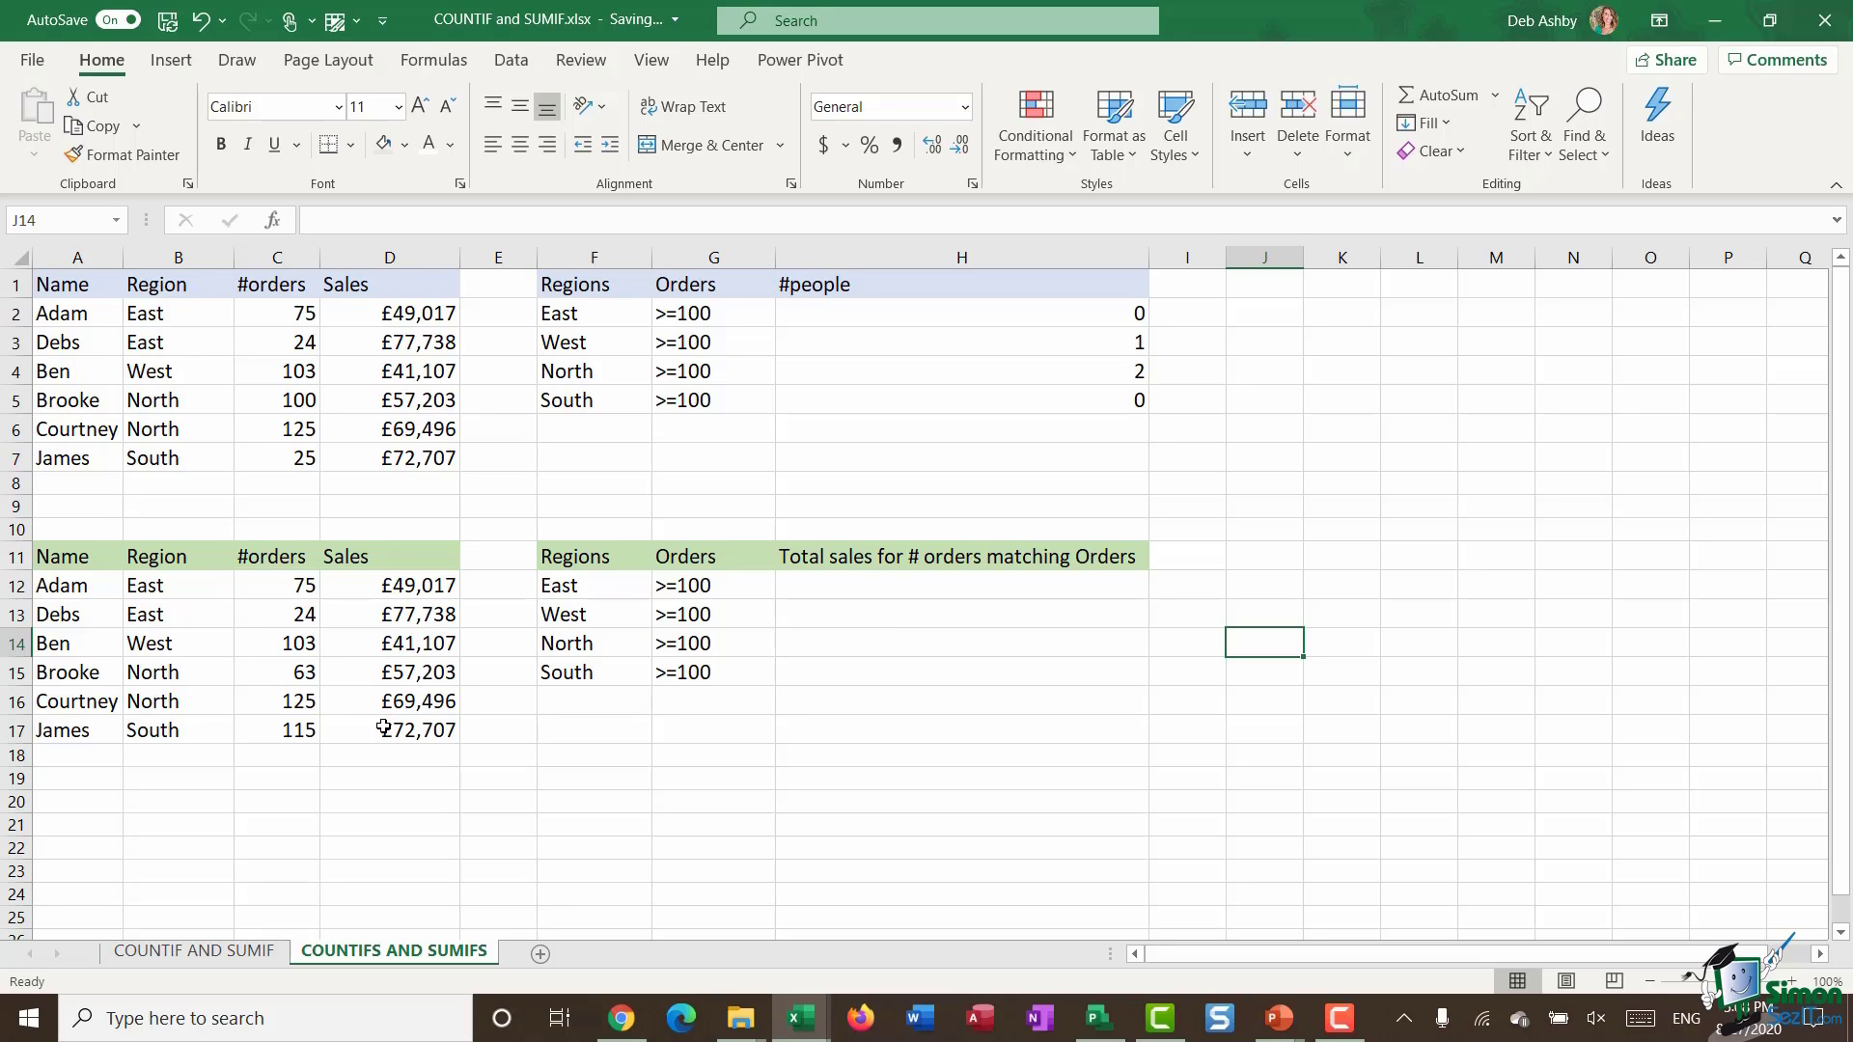
pyautogui.click(881, 586)
pyautogui.write('=')
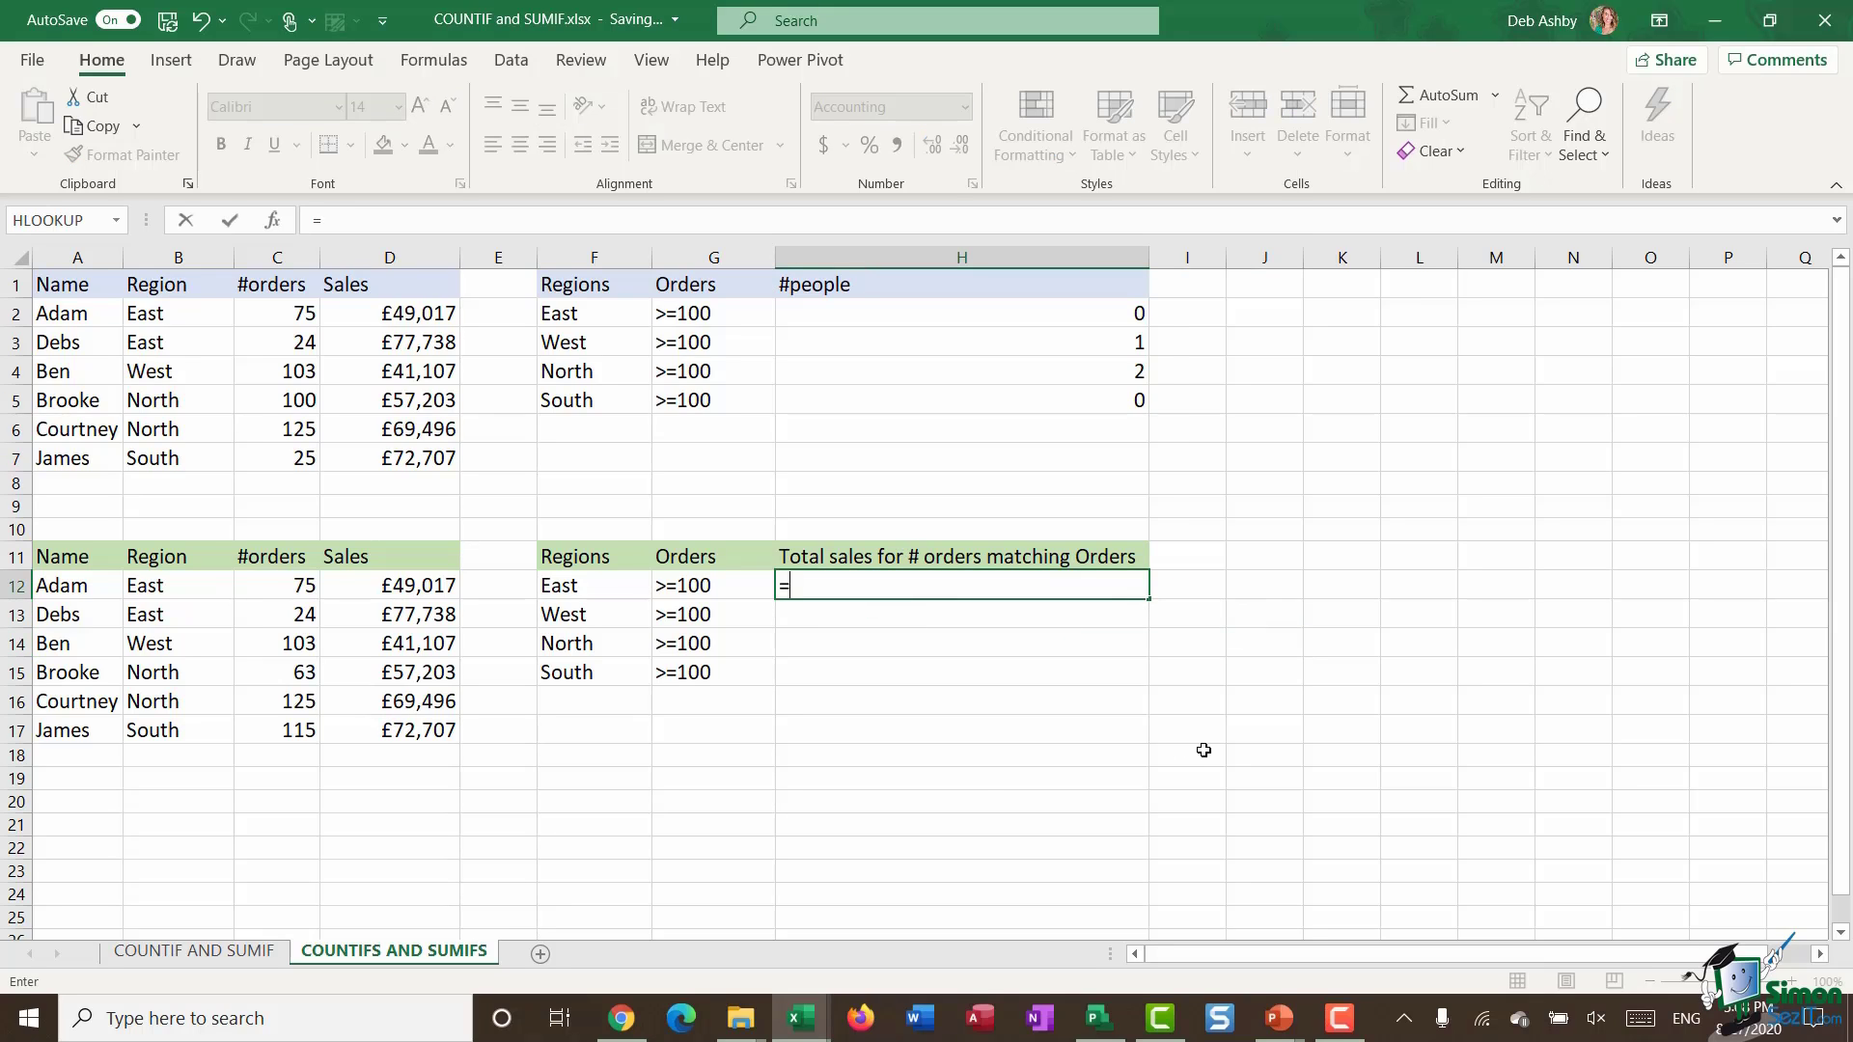
pyautogui.write('SUMIFS')
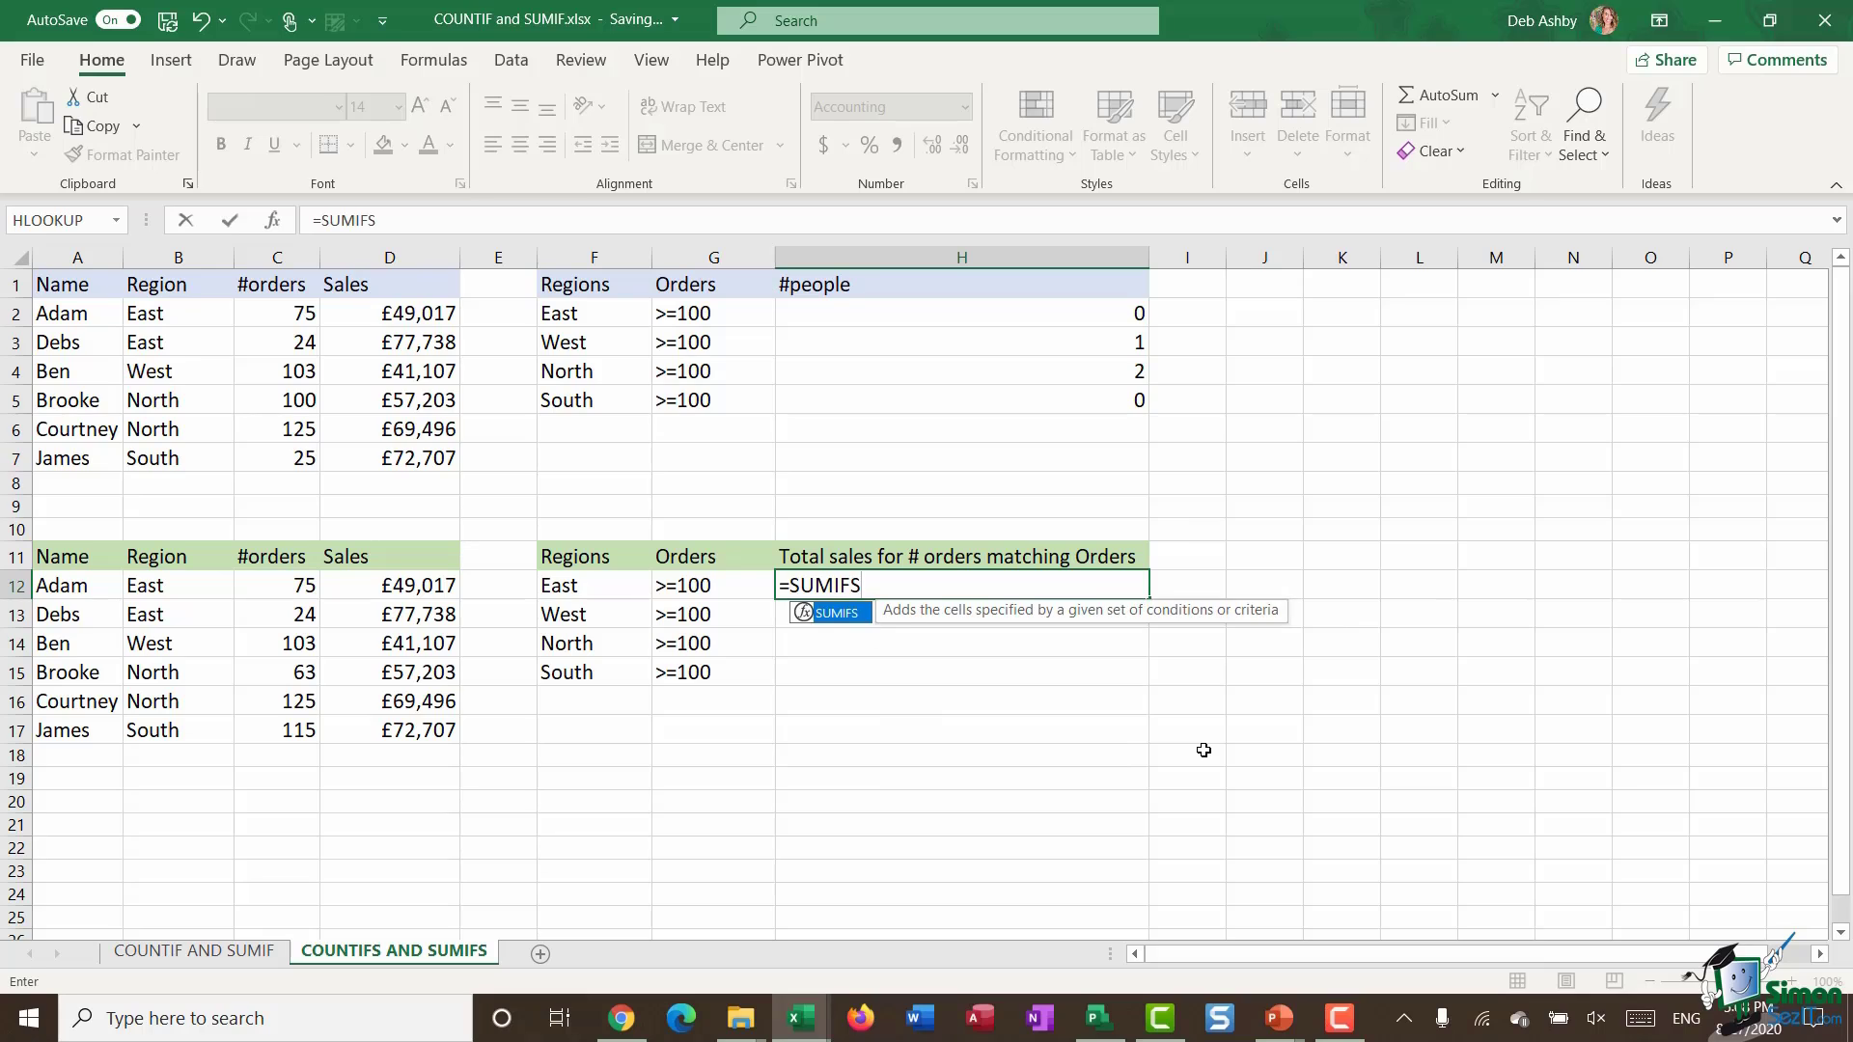
pyautogui.write('(')
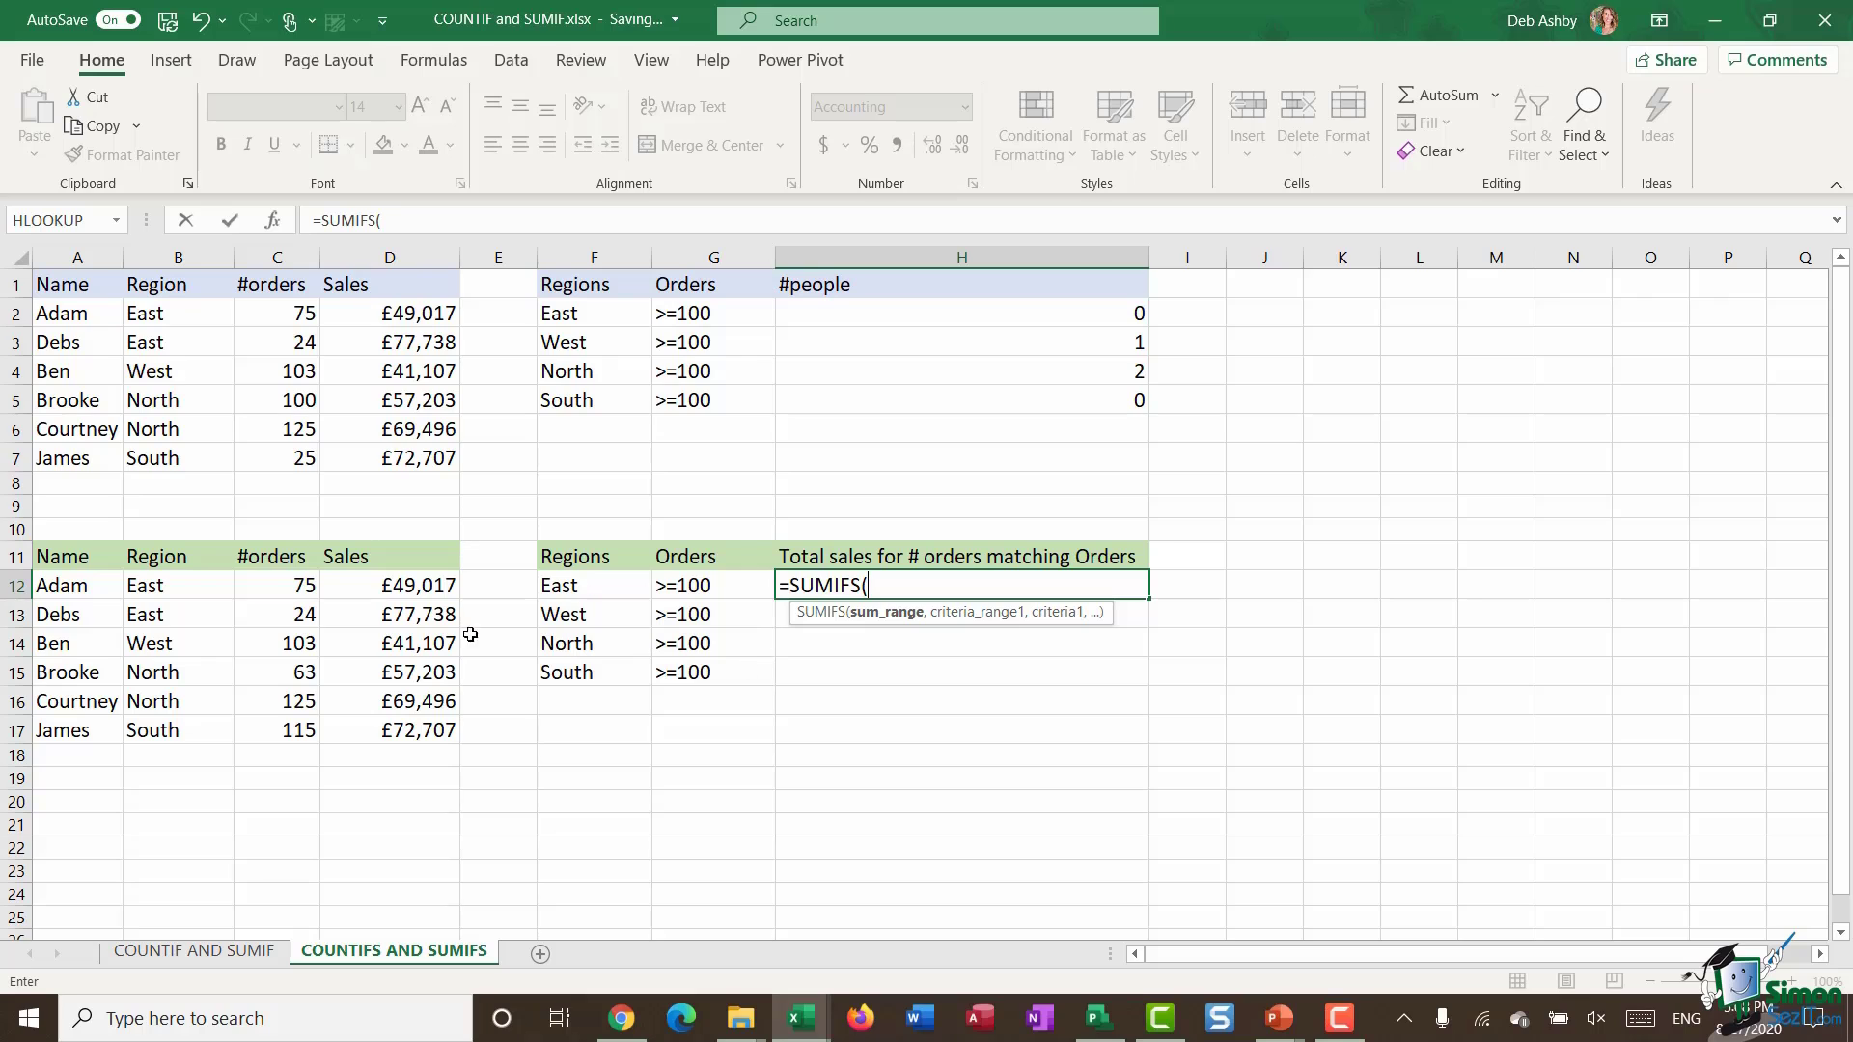
pyautogui.moveTo(409, 588); pyautogui.dragTo(396, 725)
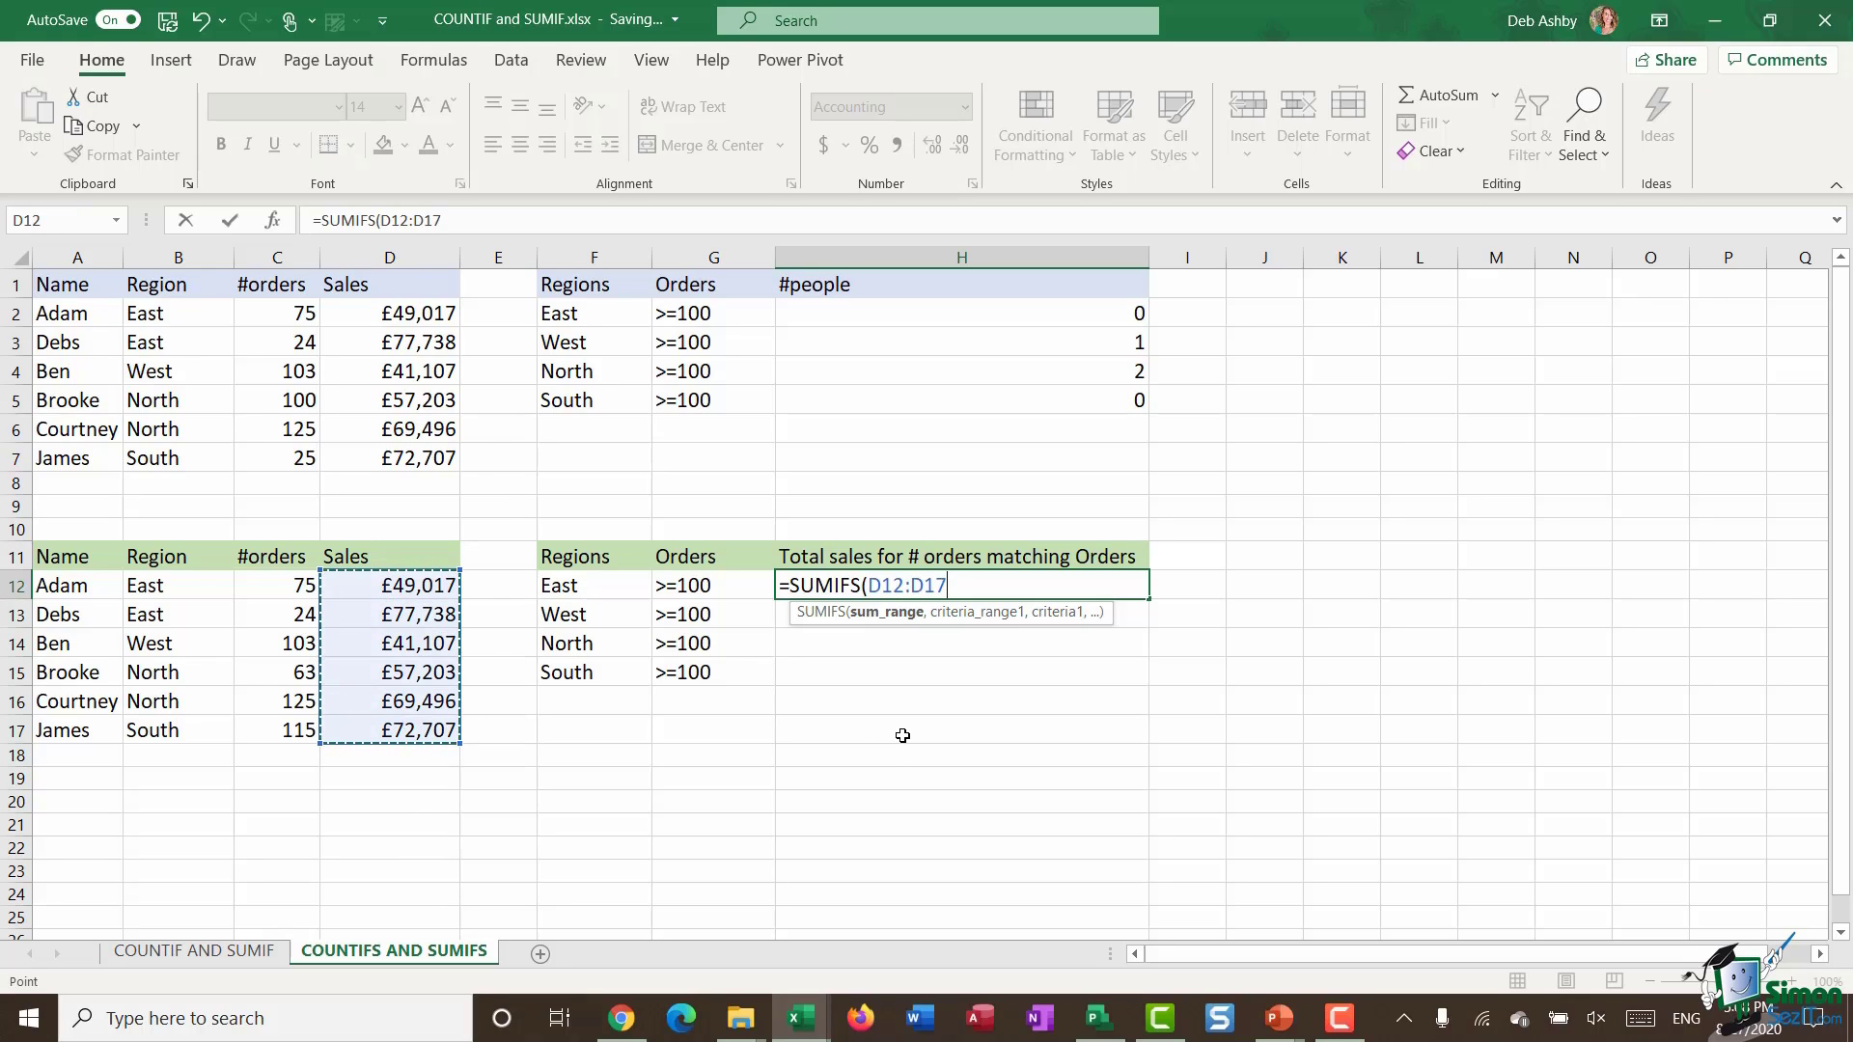
pyautogui.press('F4')
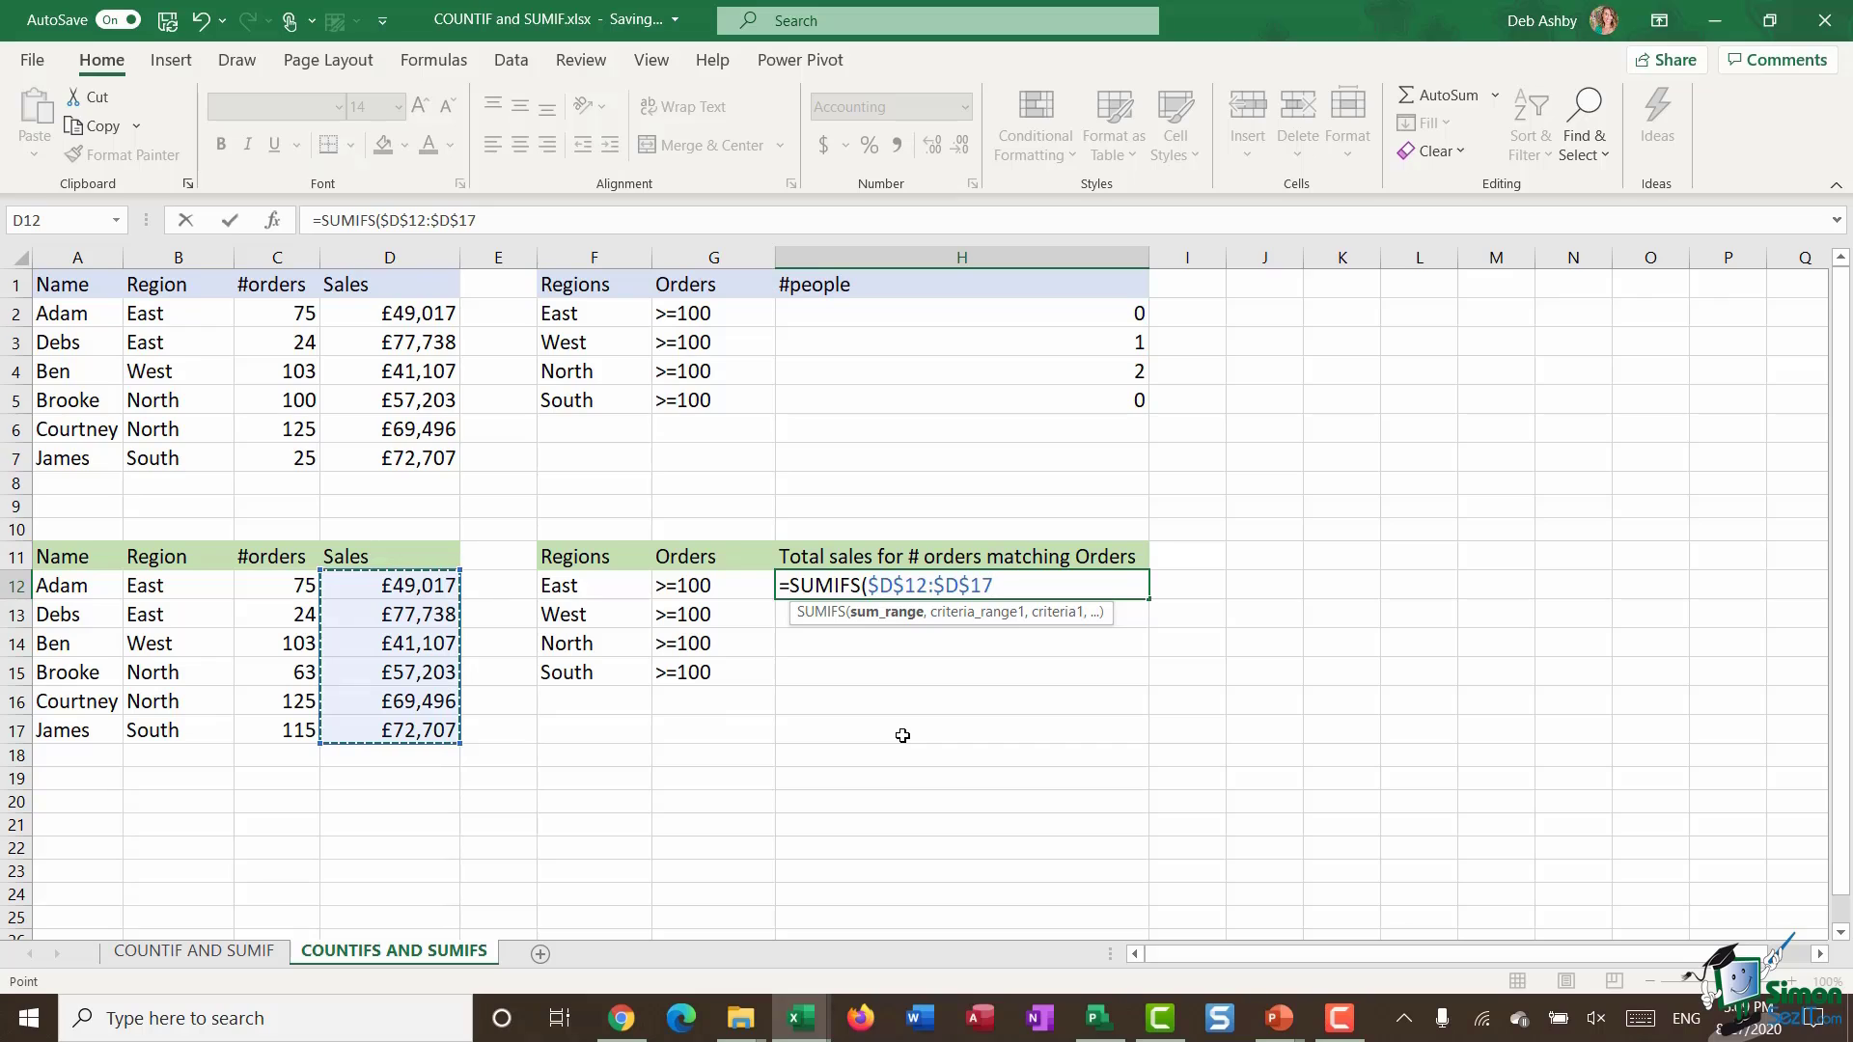
pyautogui.write(',')
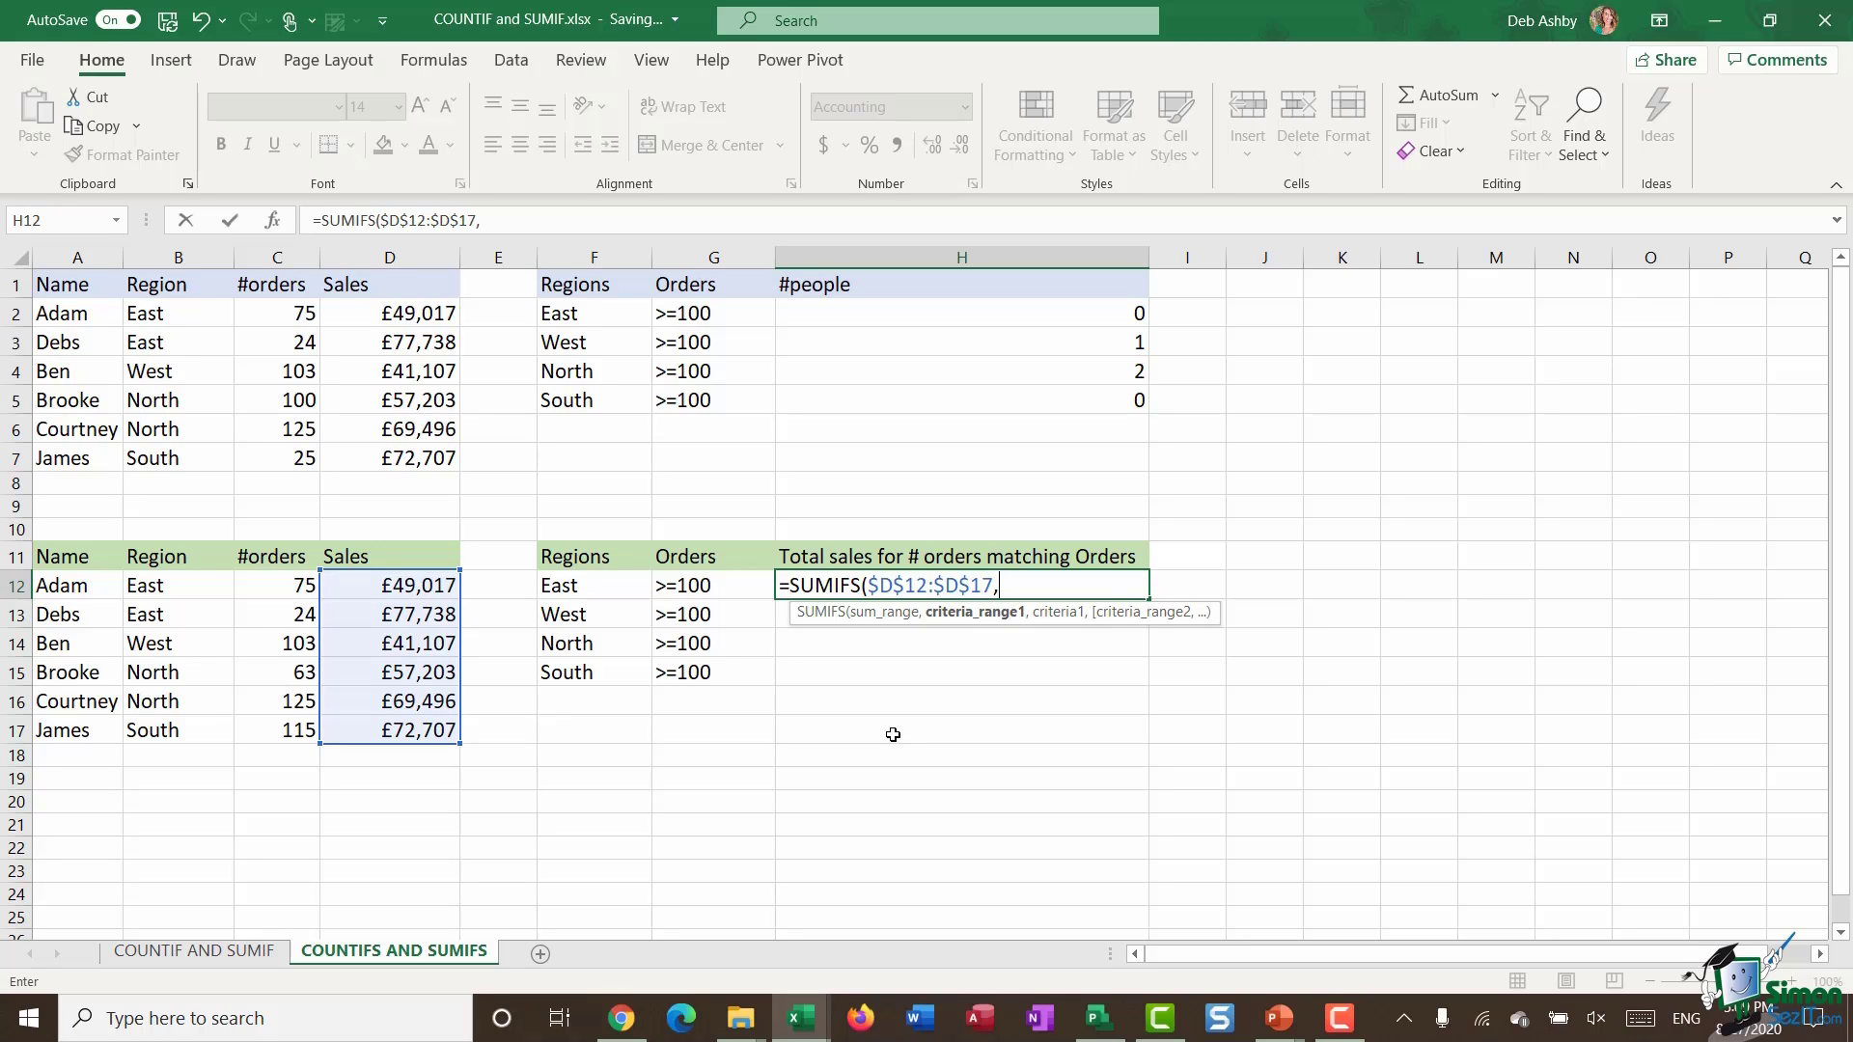
# Add the absolute Region range $B$12:$B$17 with F12 as the first criteria pair of the SUMIFS formula in H12.
pyautogui.moveTo(182, 584); pyautogui.dragTo(186, 734)
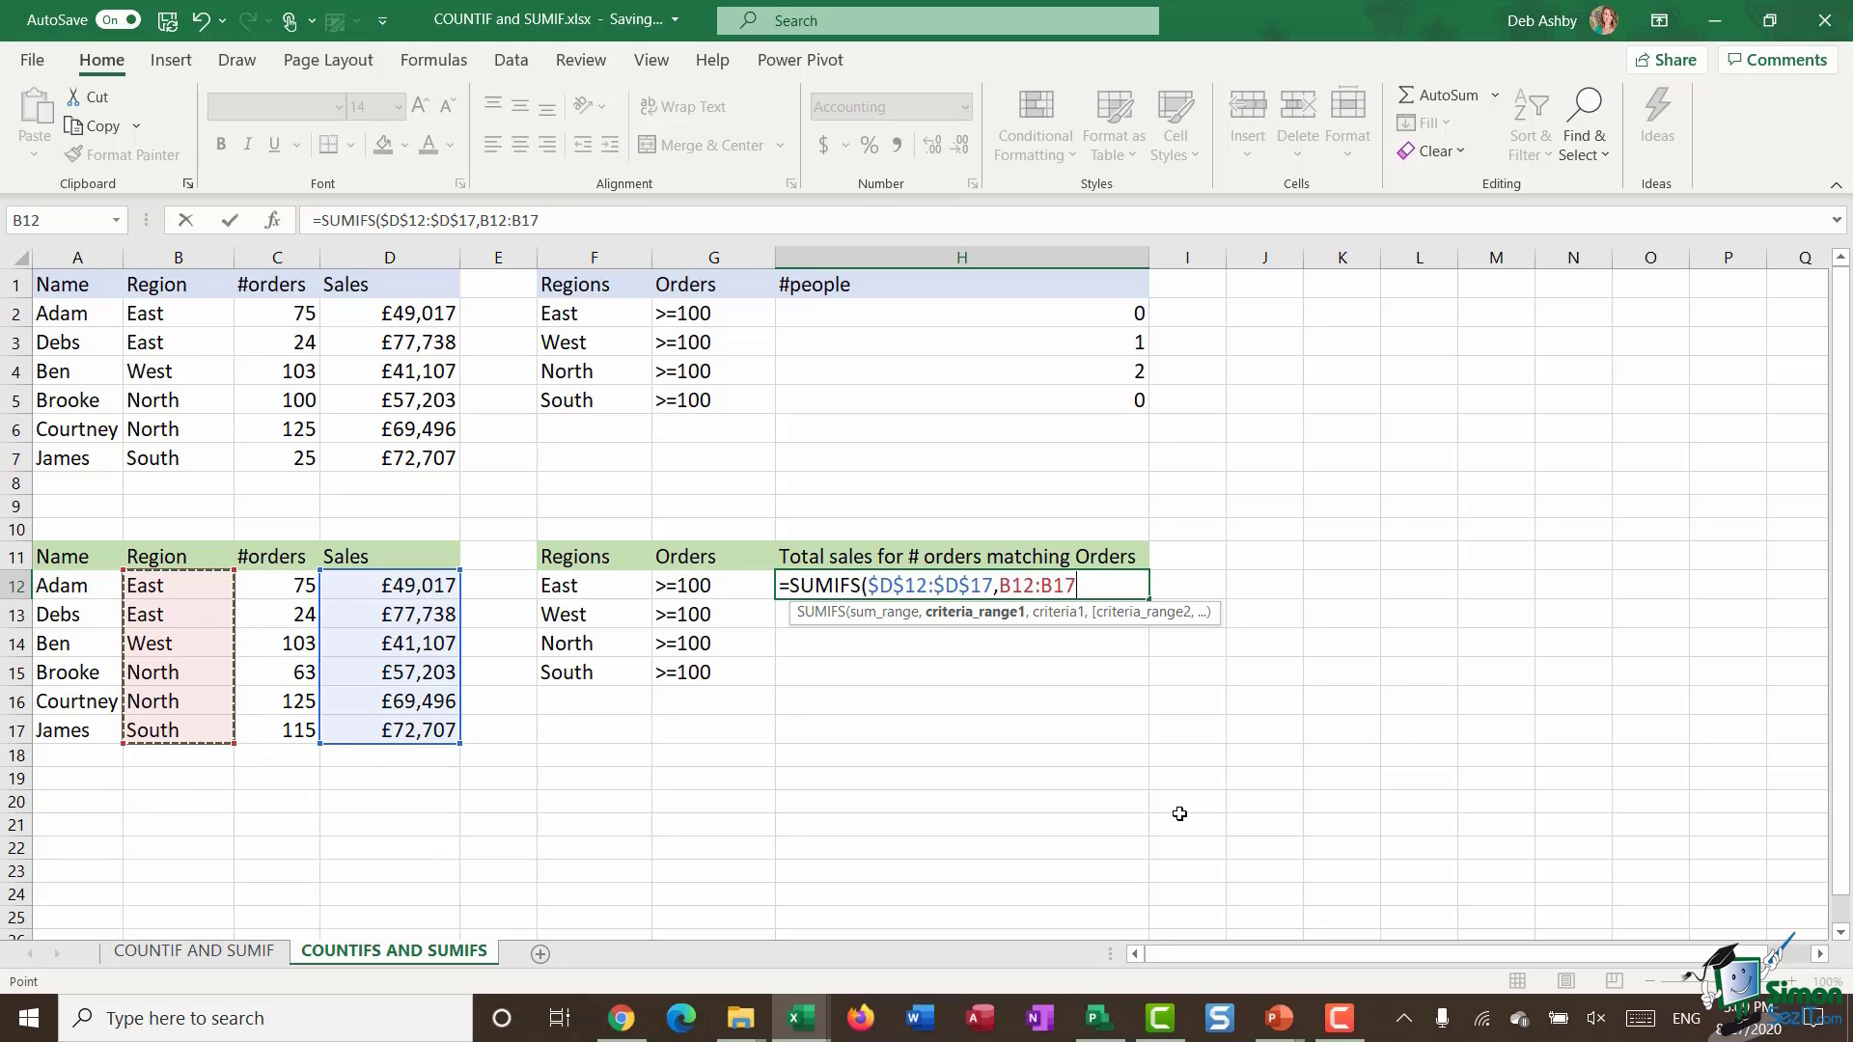
pyautogui.press('F4')
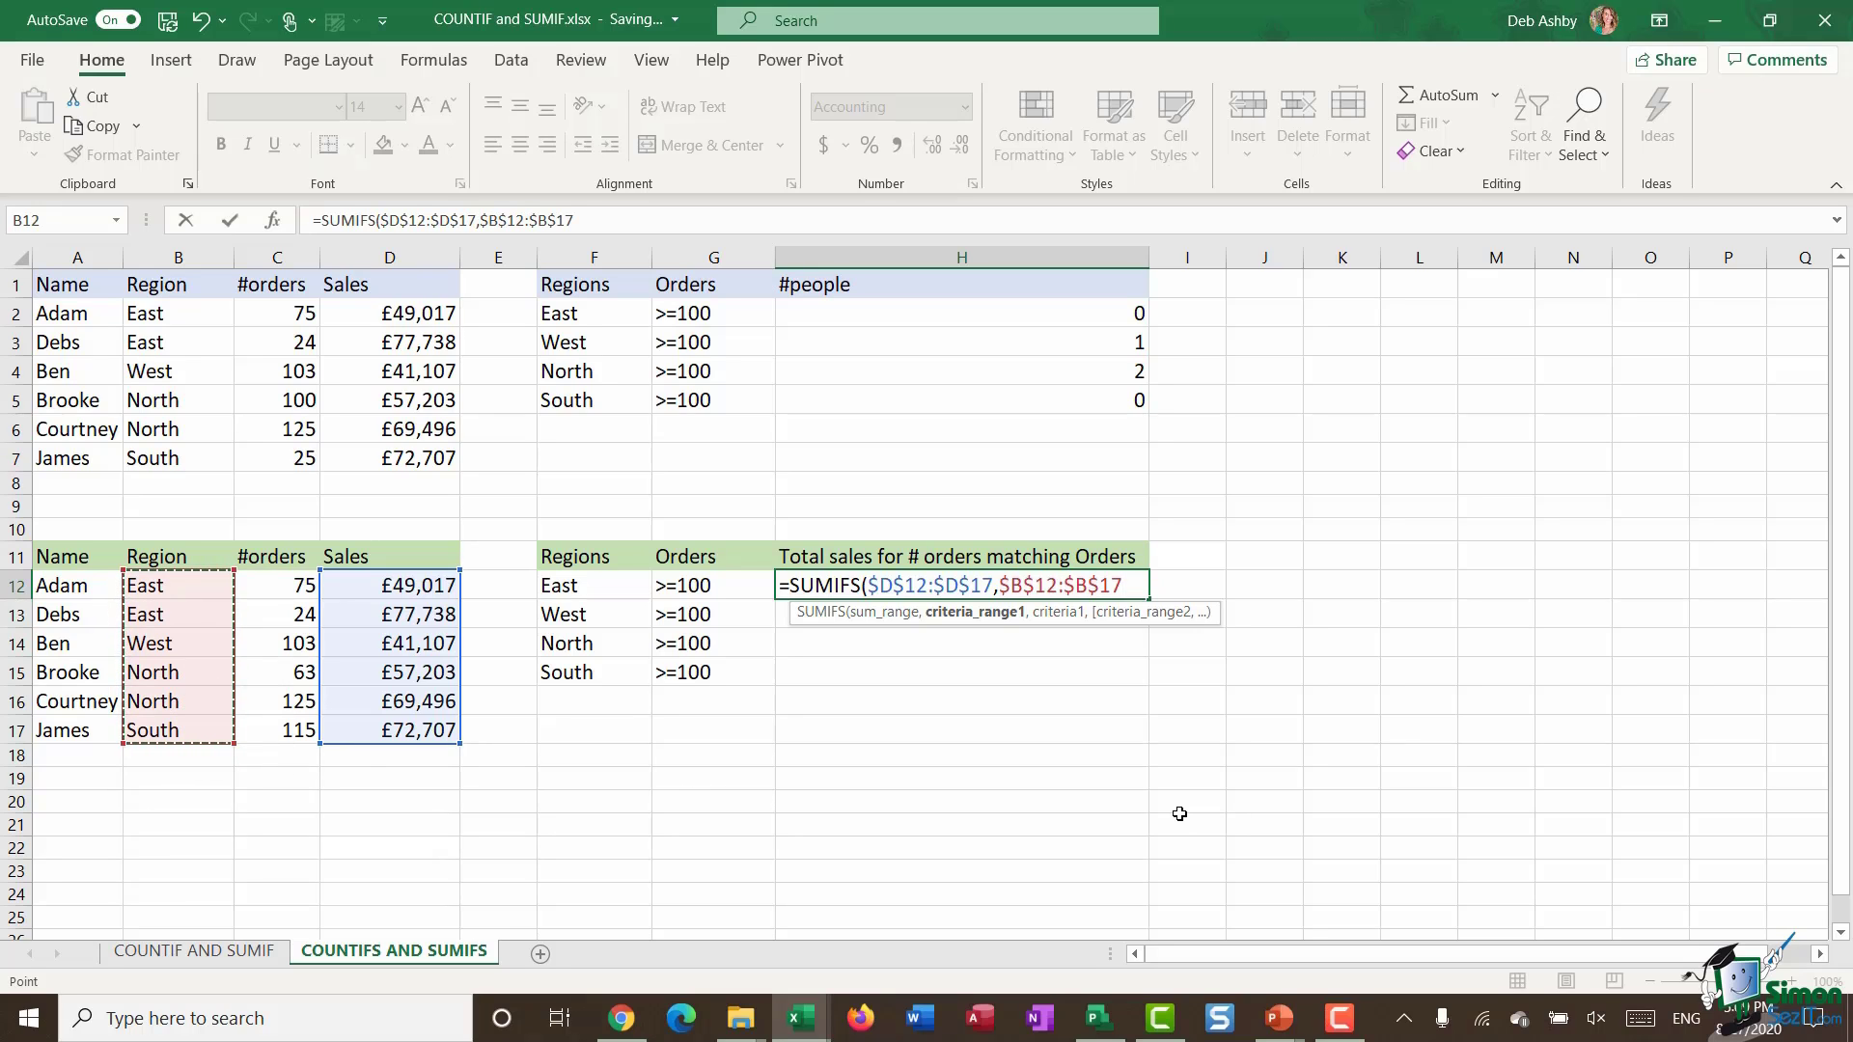
pyautogui.write(',')
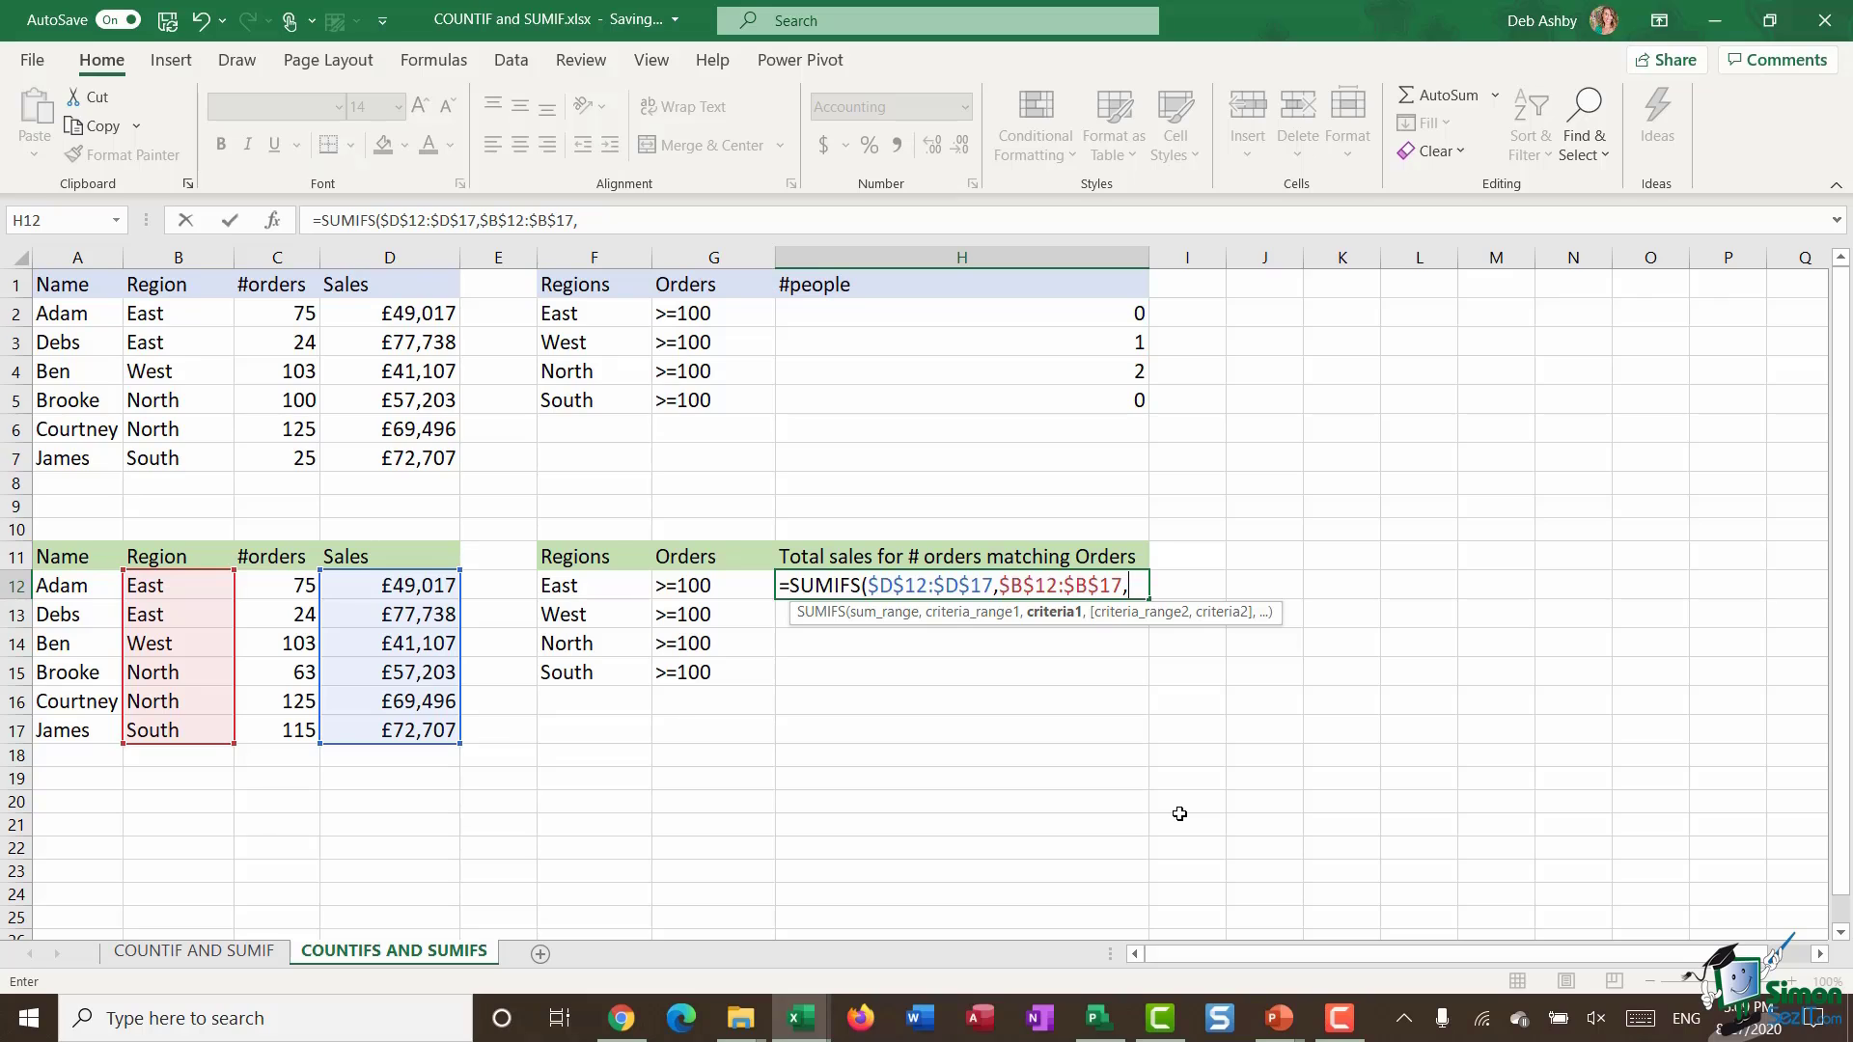
pyautogui.click(581, 587)
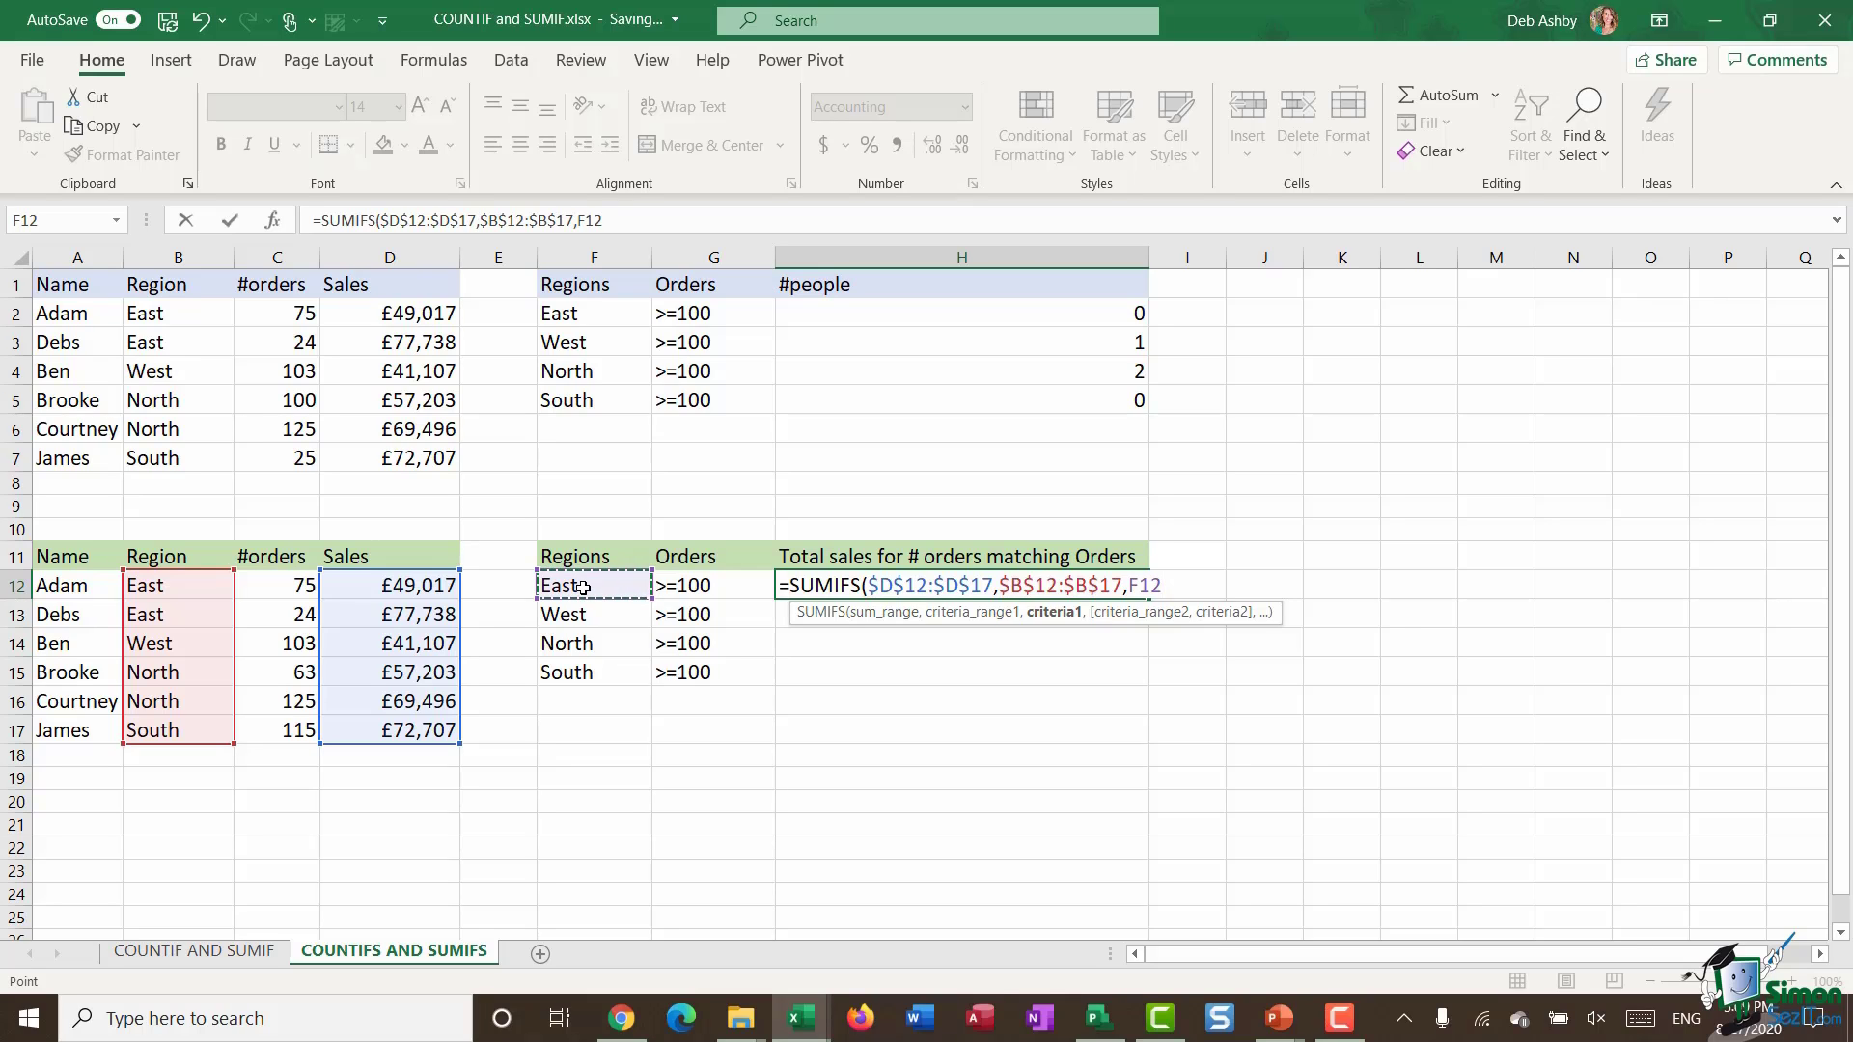
pyautogui.write(',')
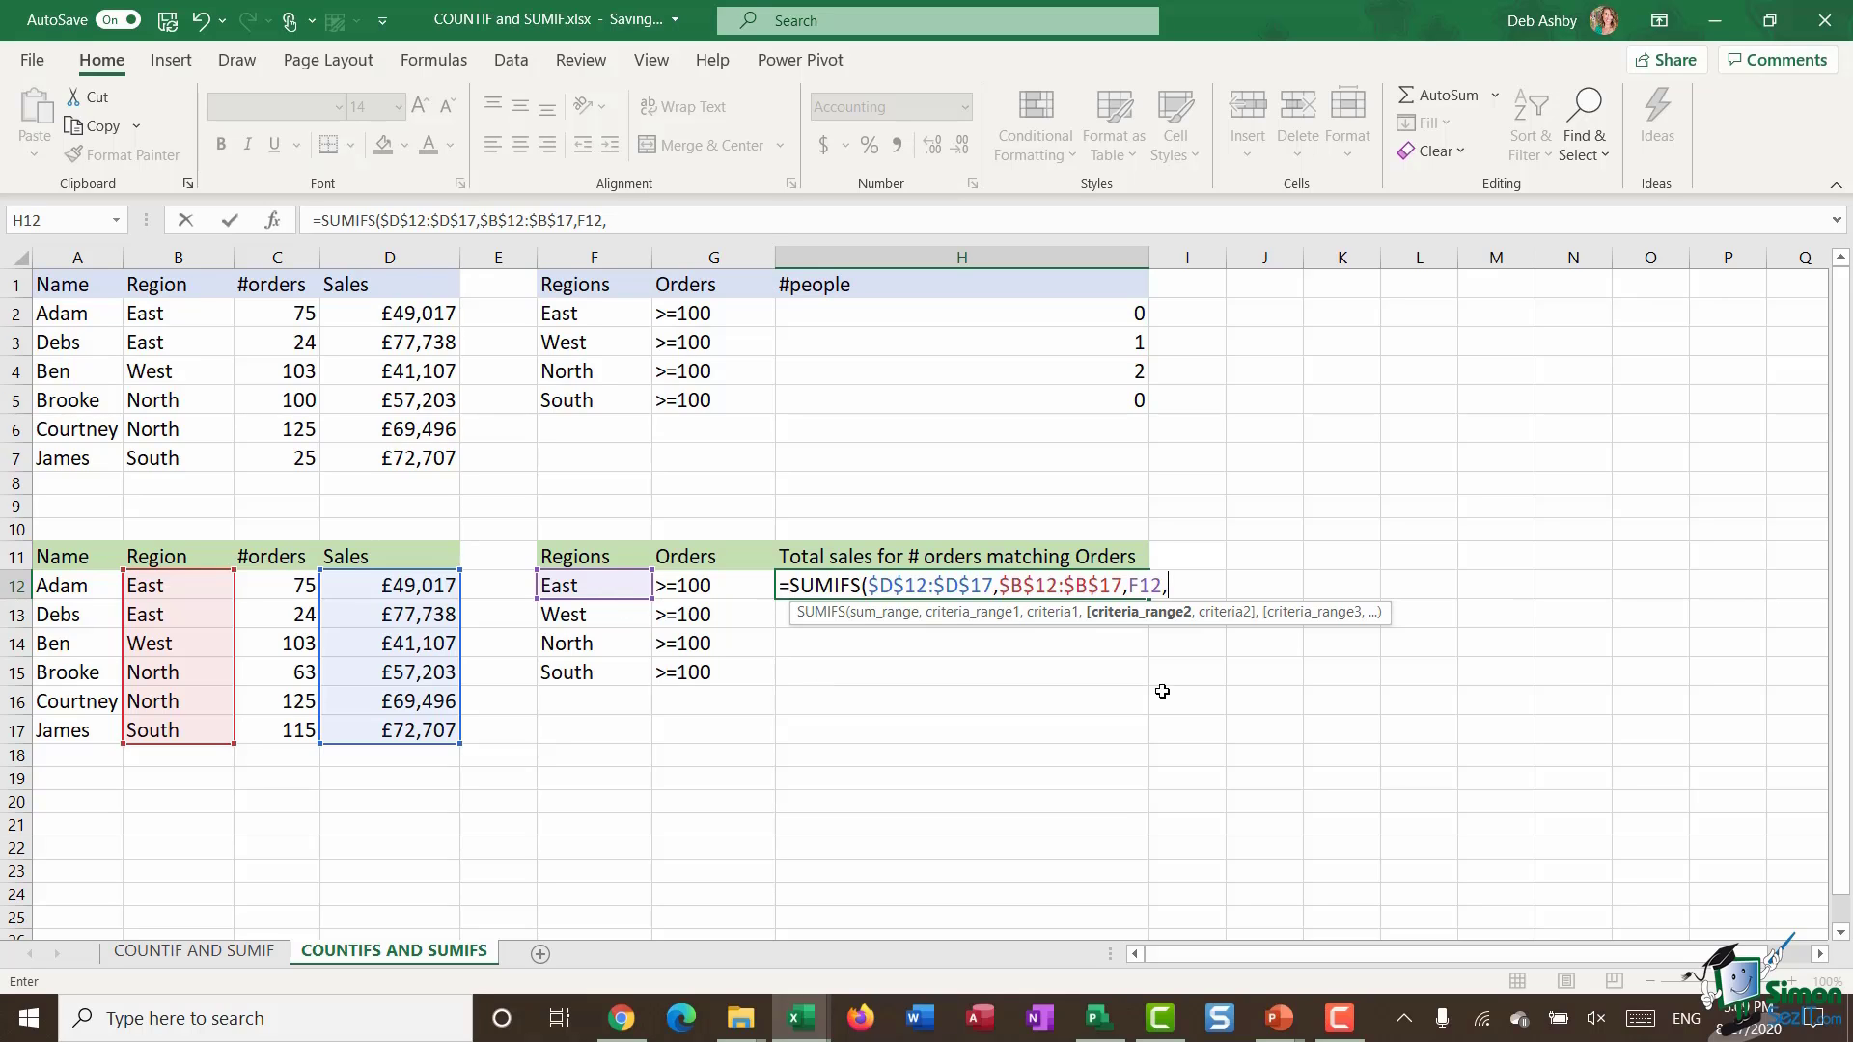
# Add the absolute #orders range $C$12:$C$17 as the second criteria range of the SUMIFS formula in H12.
pyautogui.moveTo(283, 586); pyautogui.dragTo(332, 719)
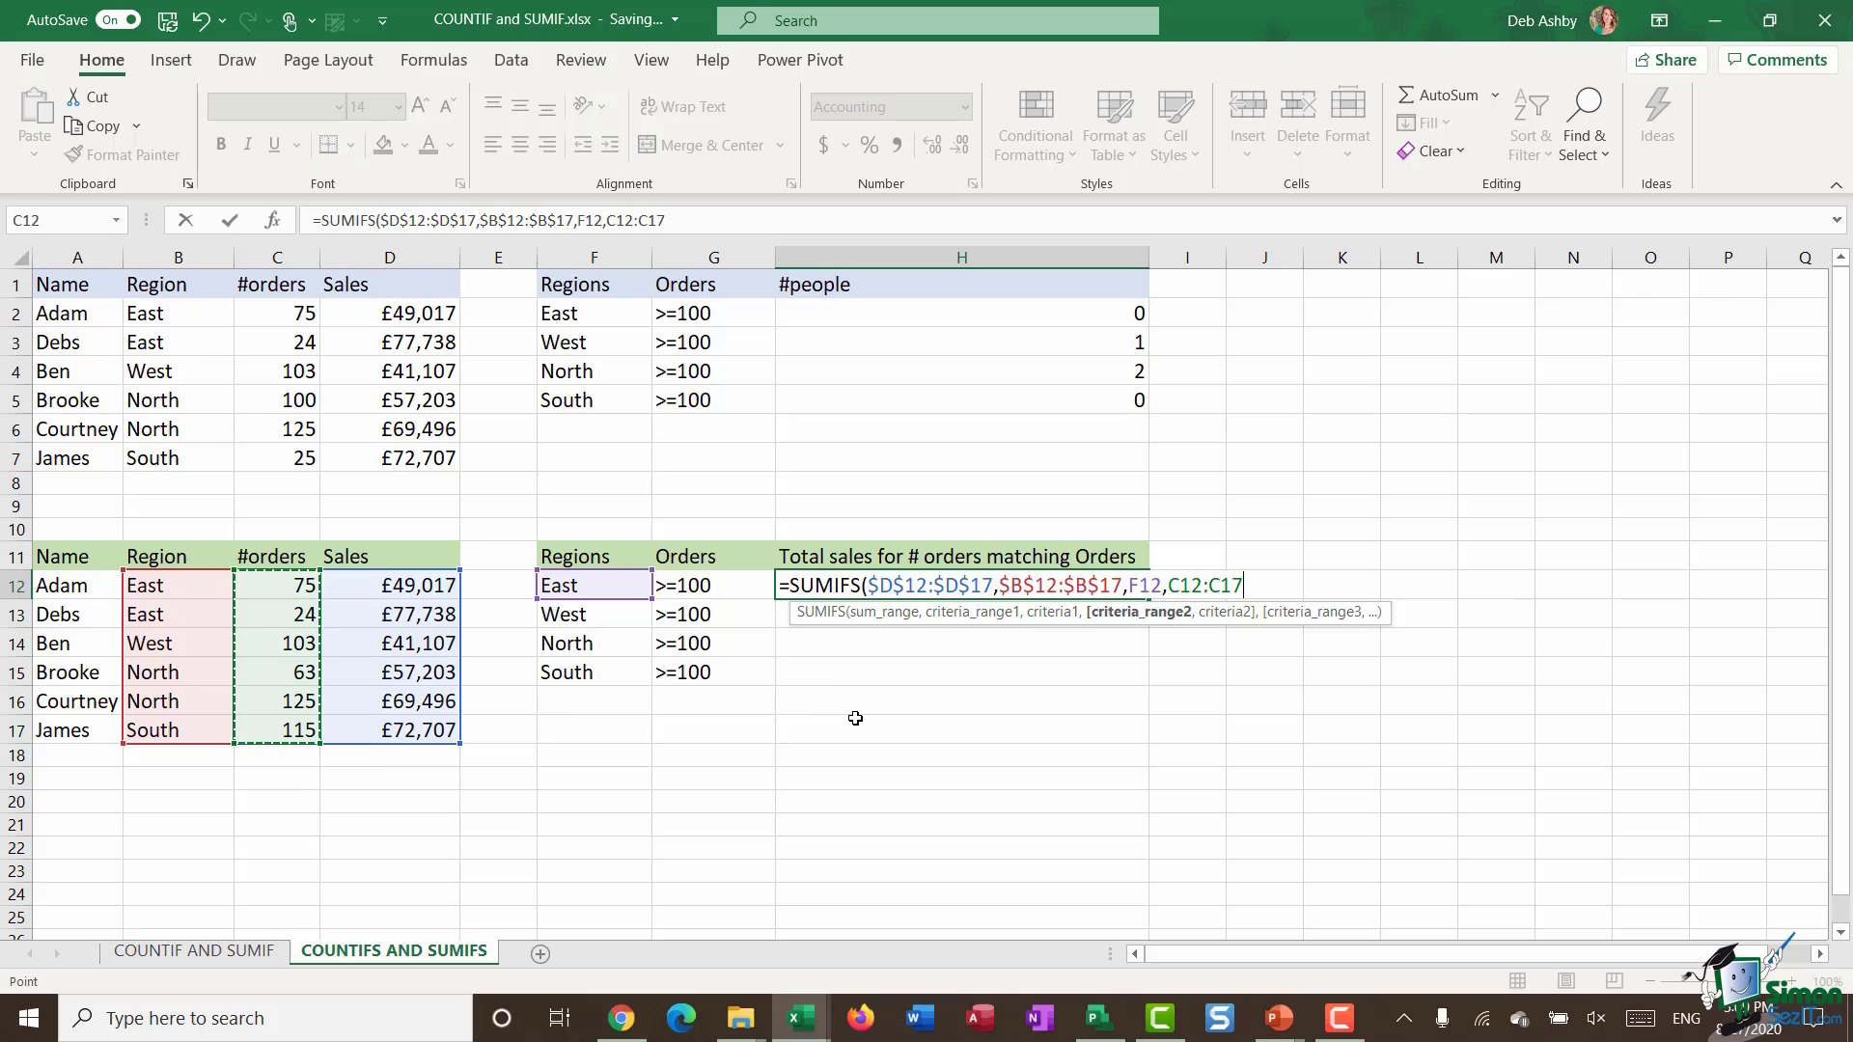
pyautogui.press('F4')
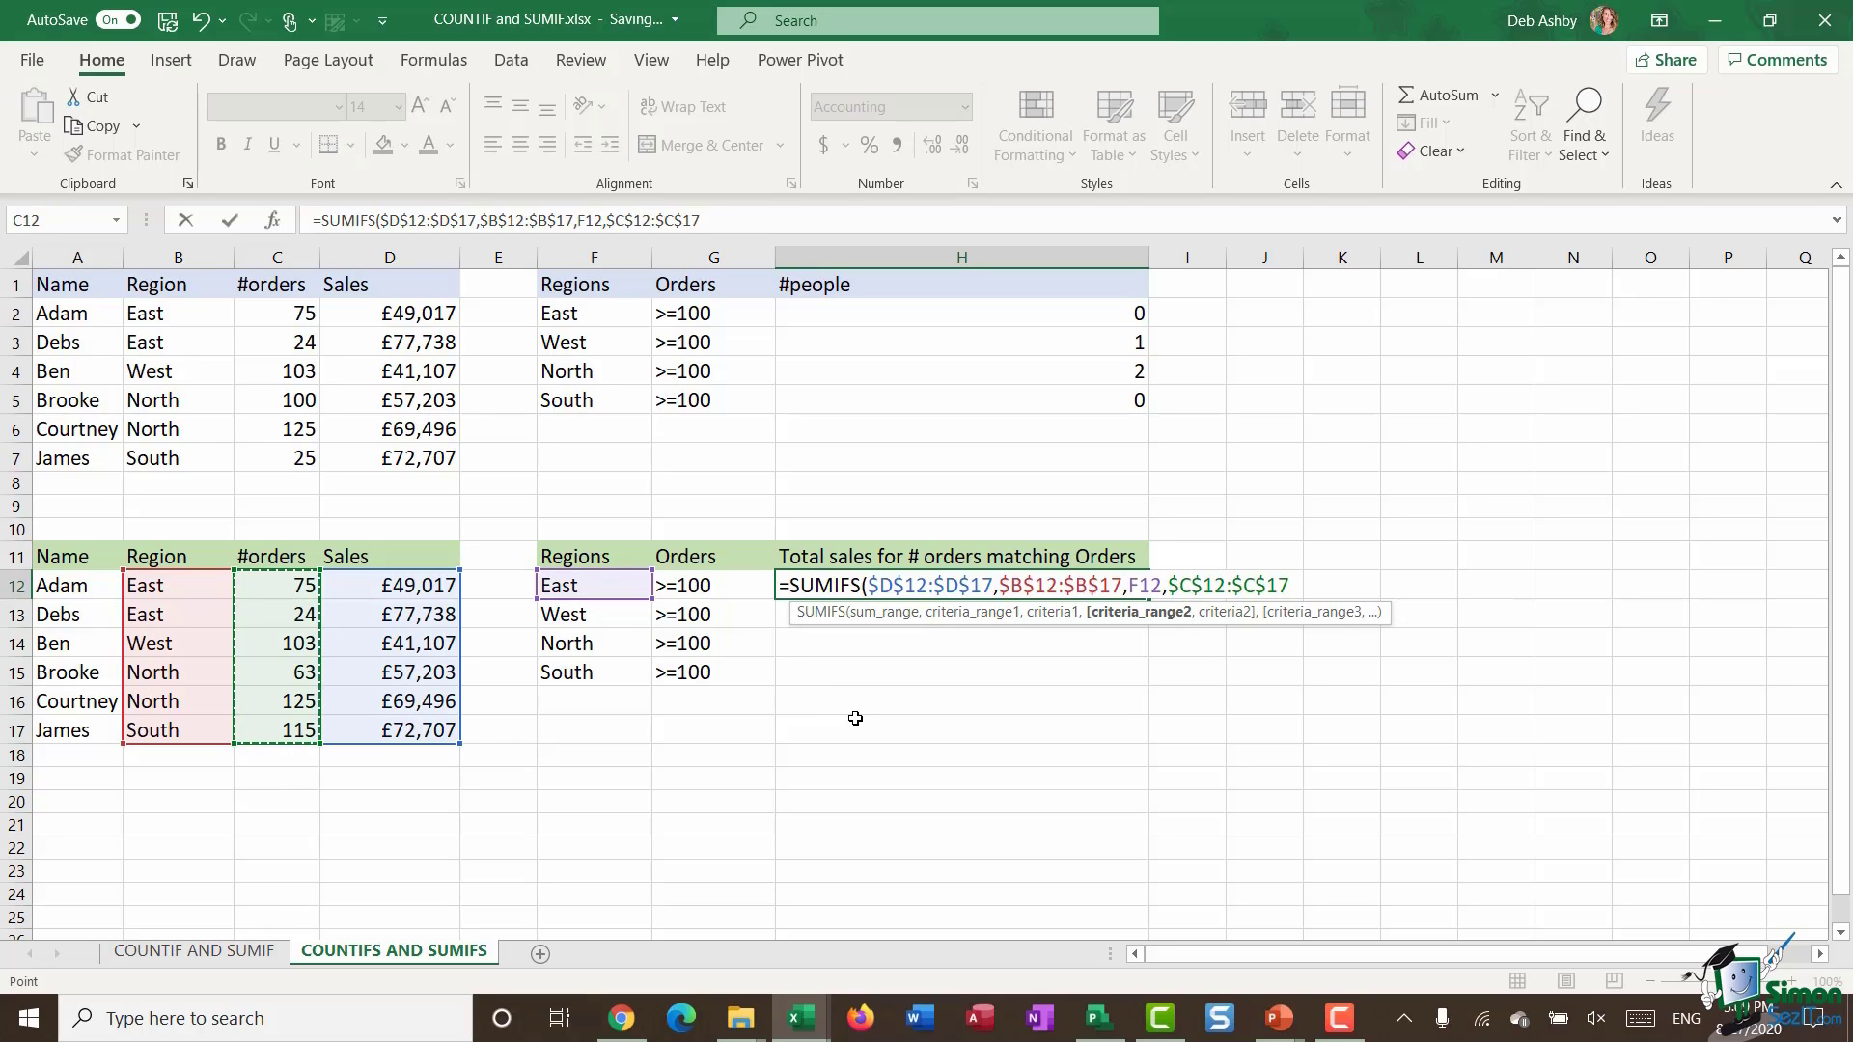
pyautogui.write(',')
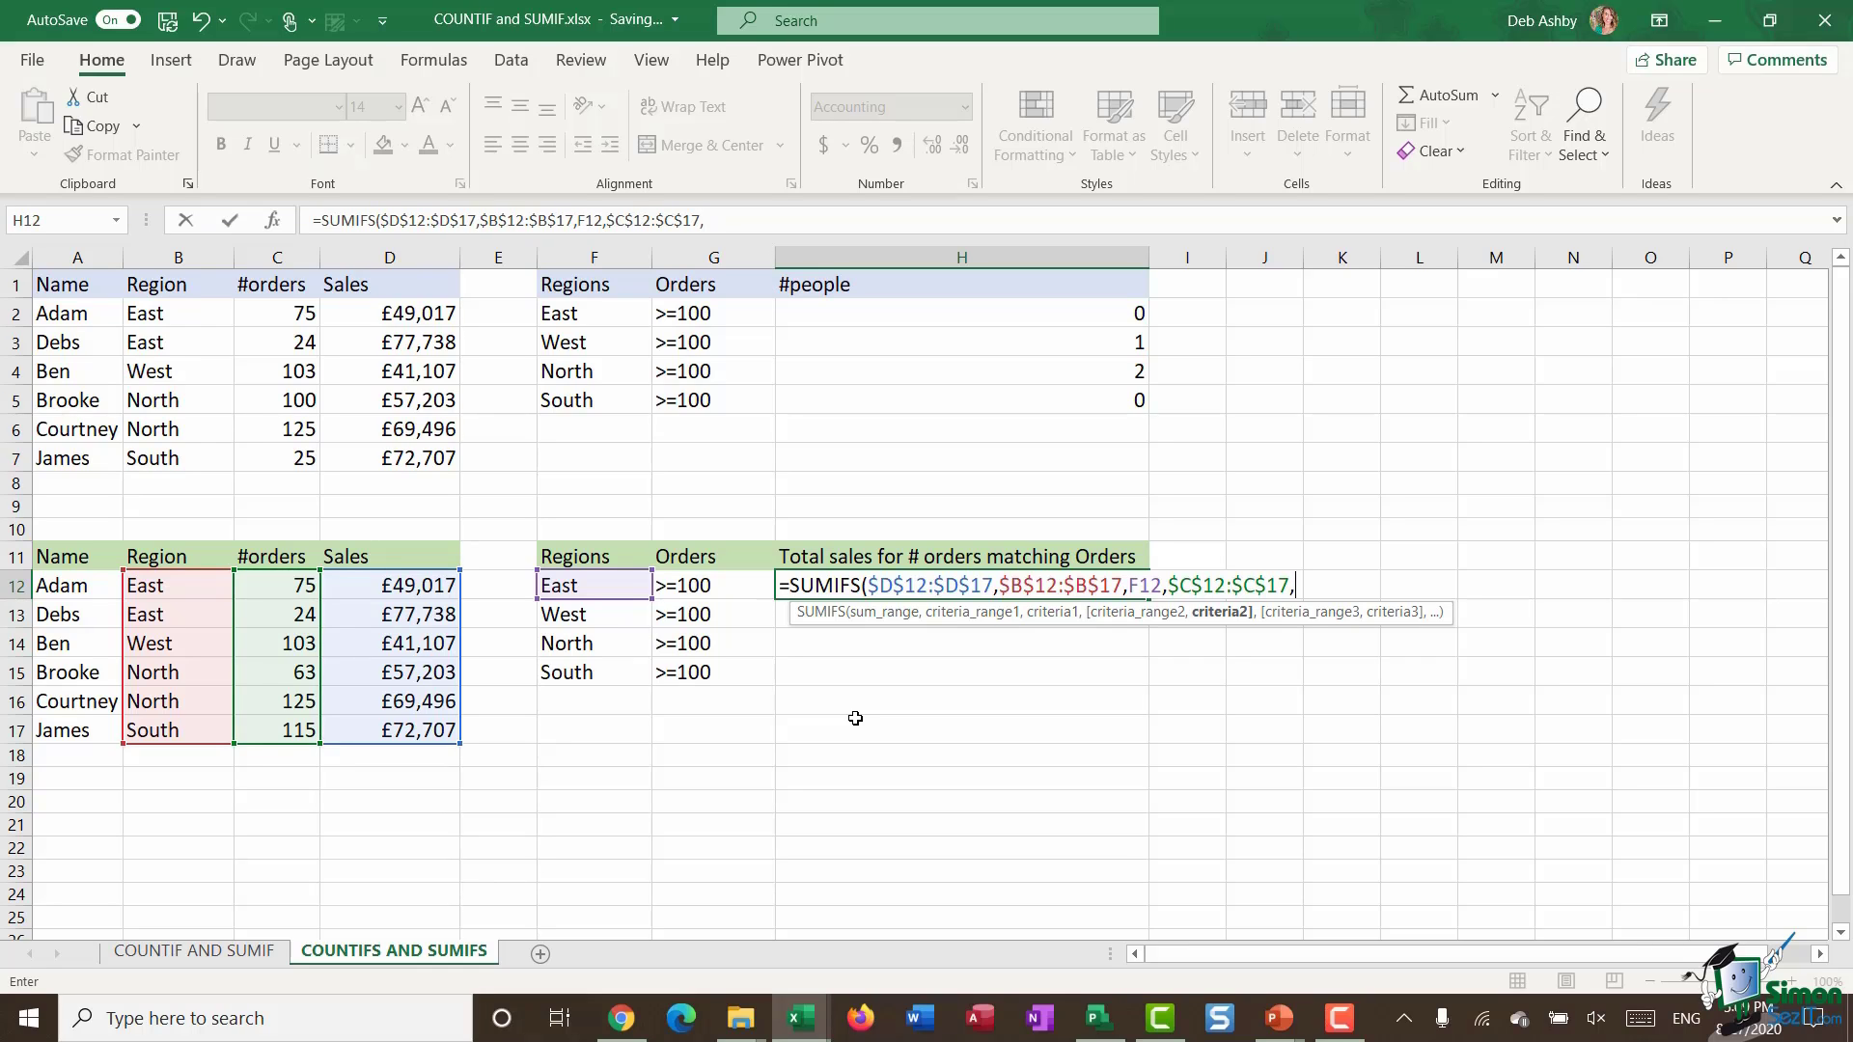
pyautogui.click(717, 585)
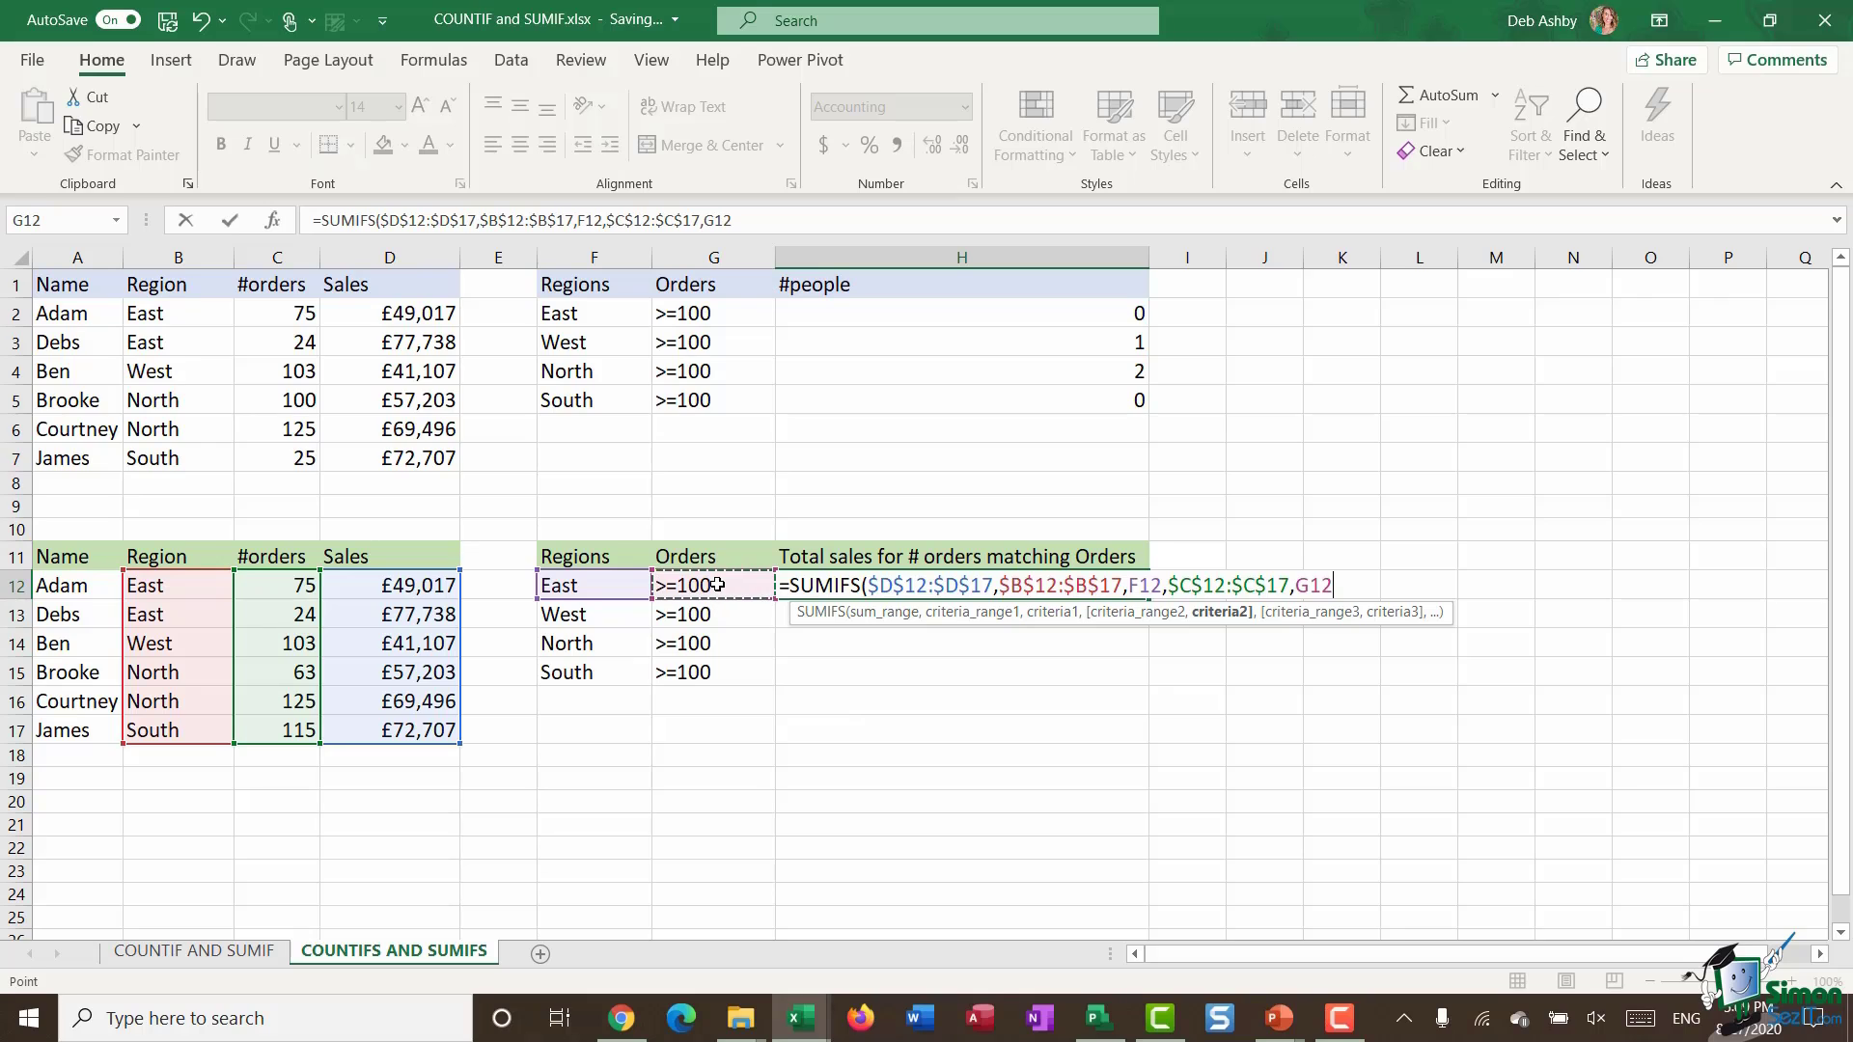
pyautogui.press('BackSpace')
pyautogui.press('BackSpace')
pyautogui.press('BackSpace')
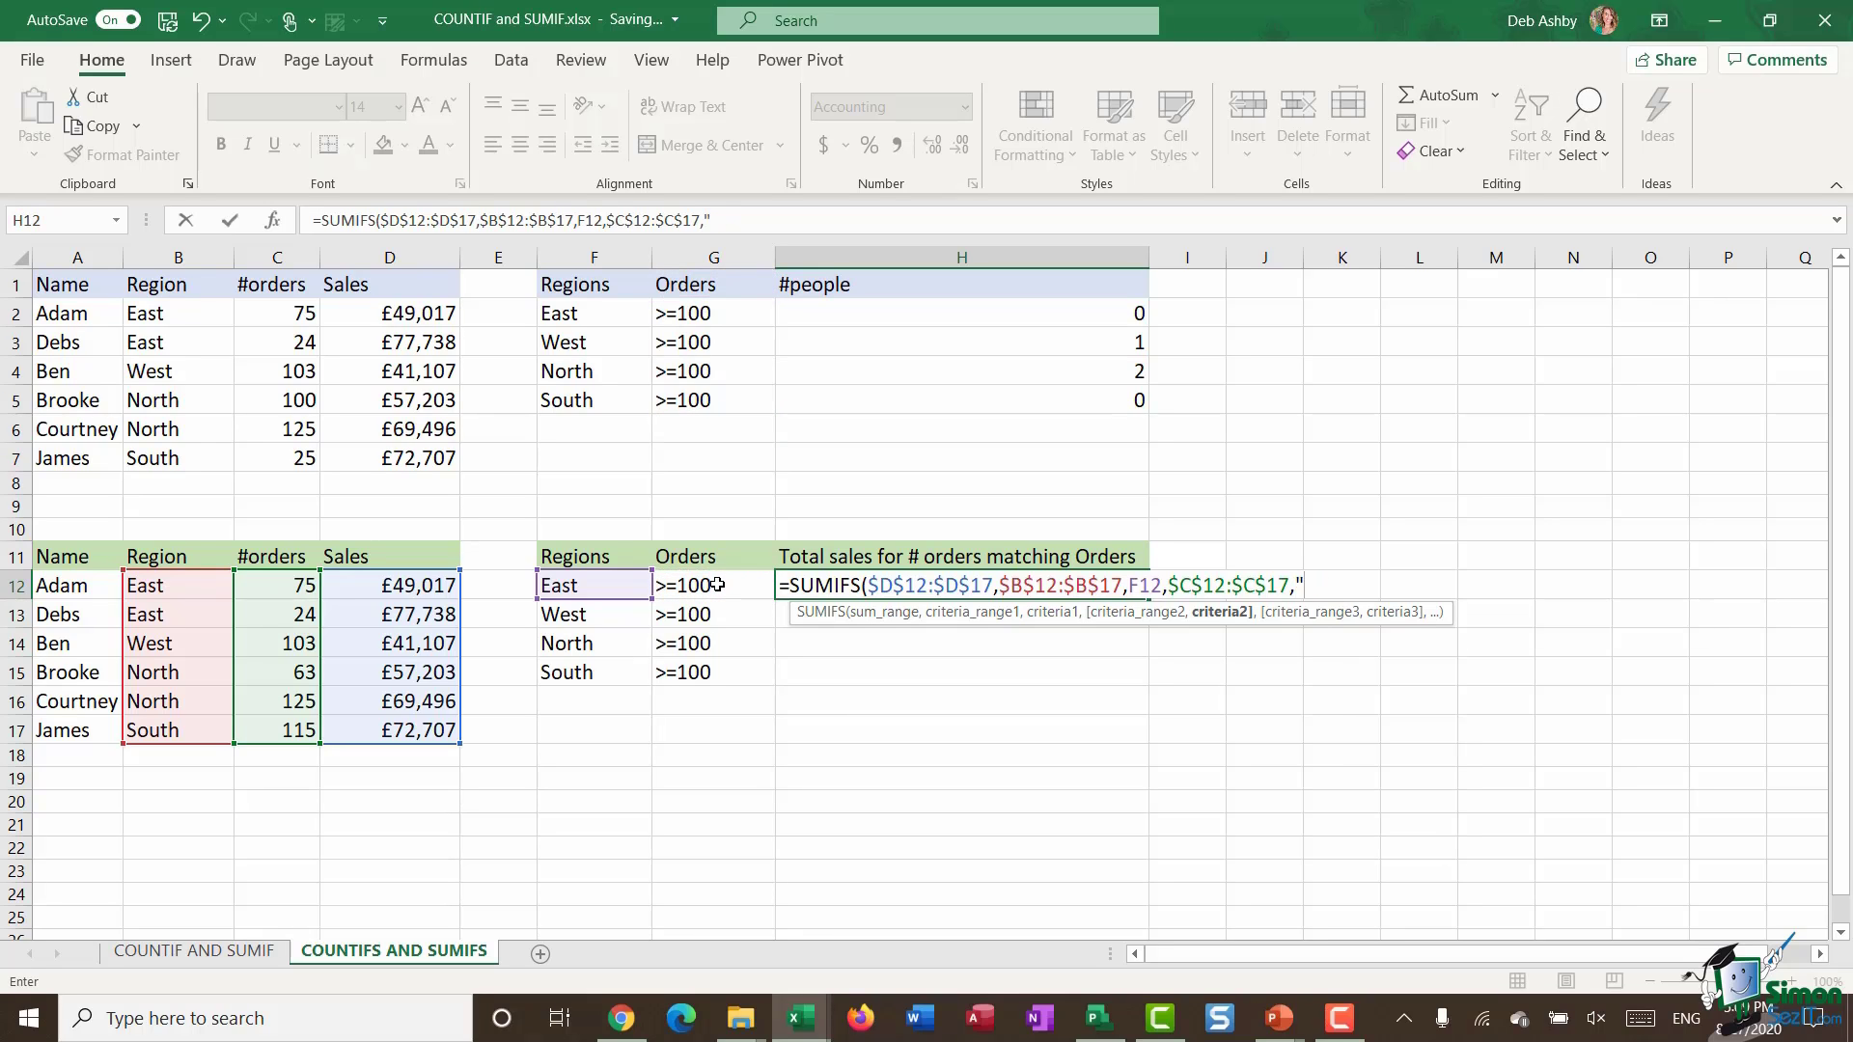
# Complete the SUMIFS formula in H12 with ">=100" as the second criterion and fill it down through H15.
pyautogui.write('">=100")')
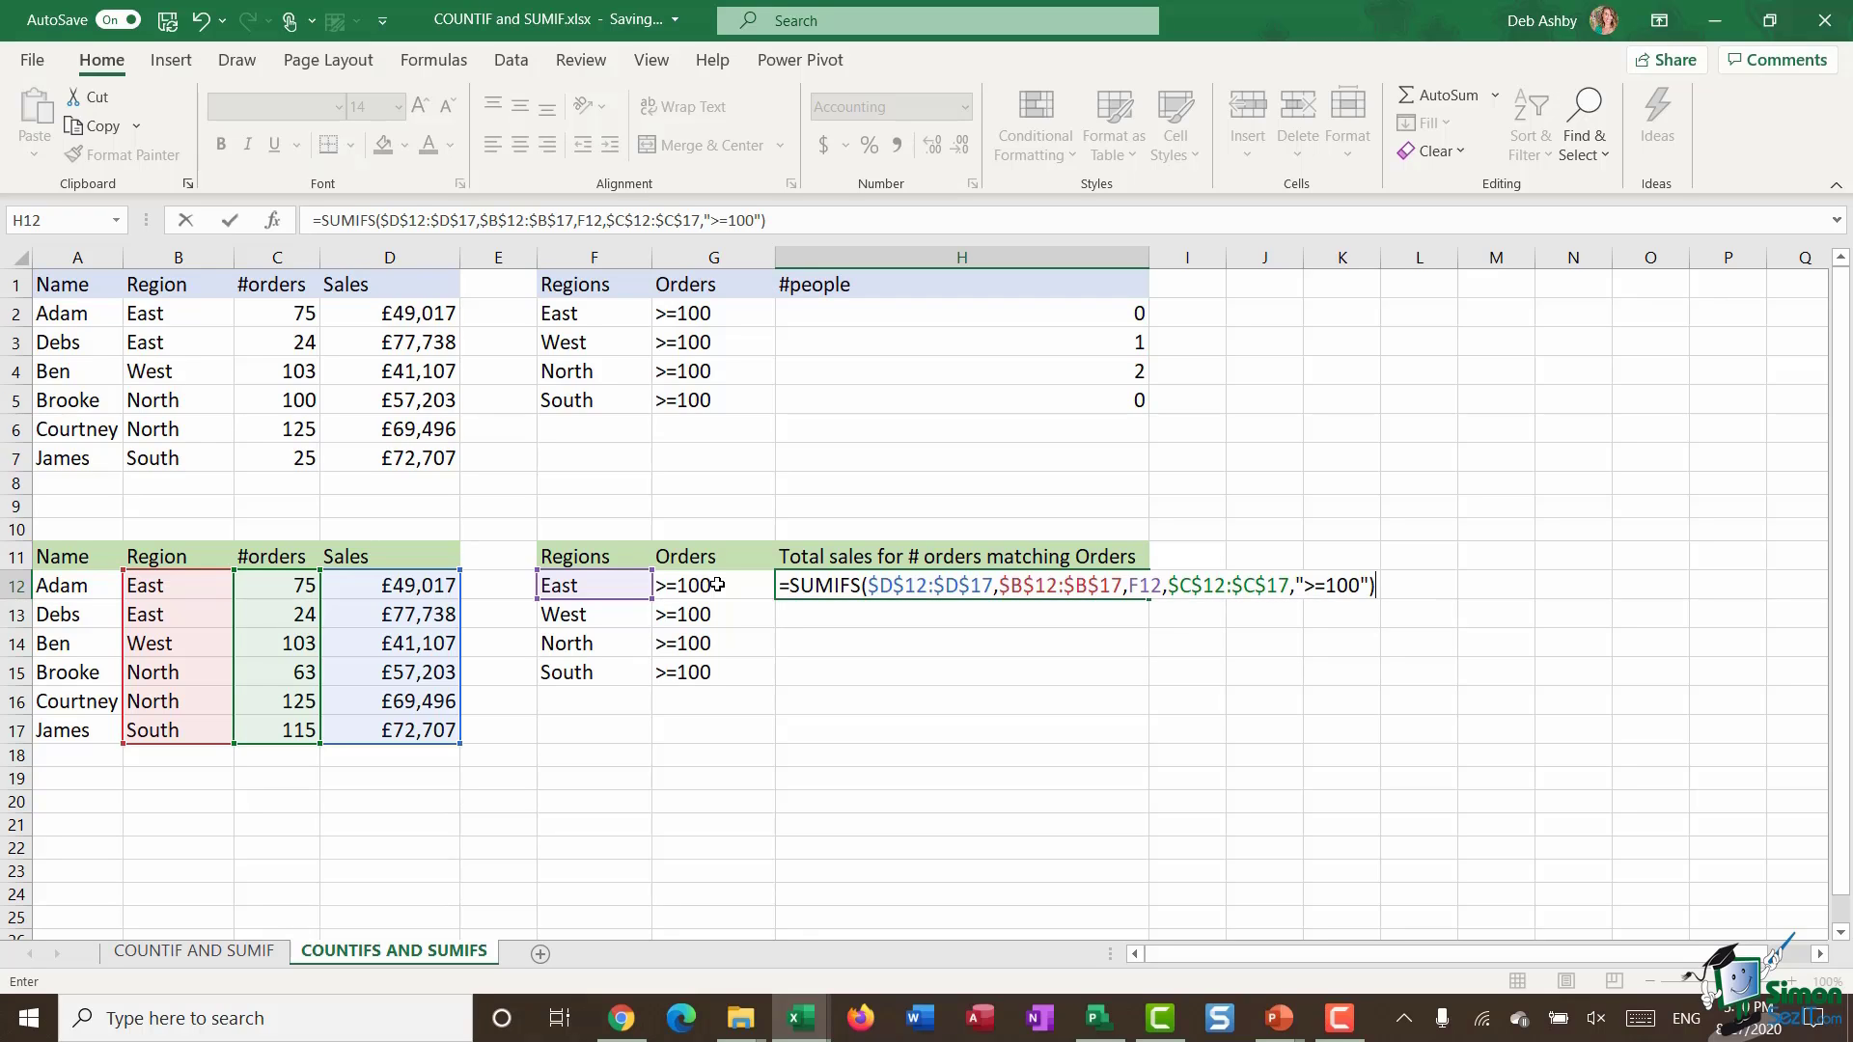
pyautogui.press('Return')
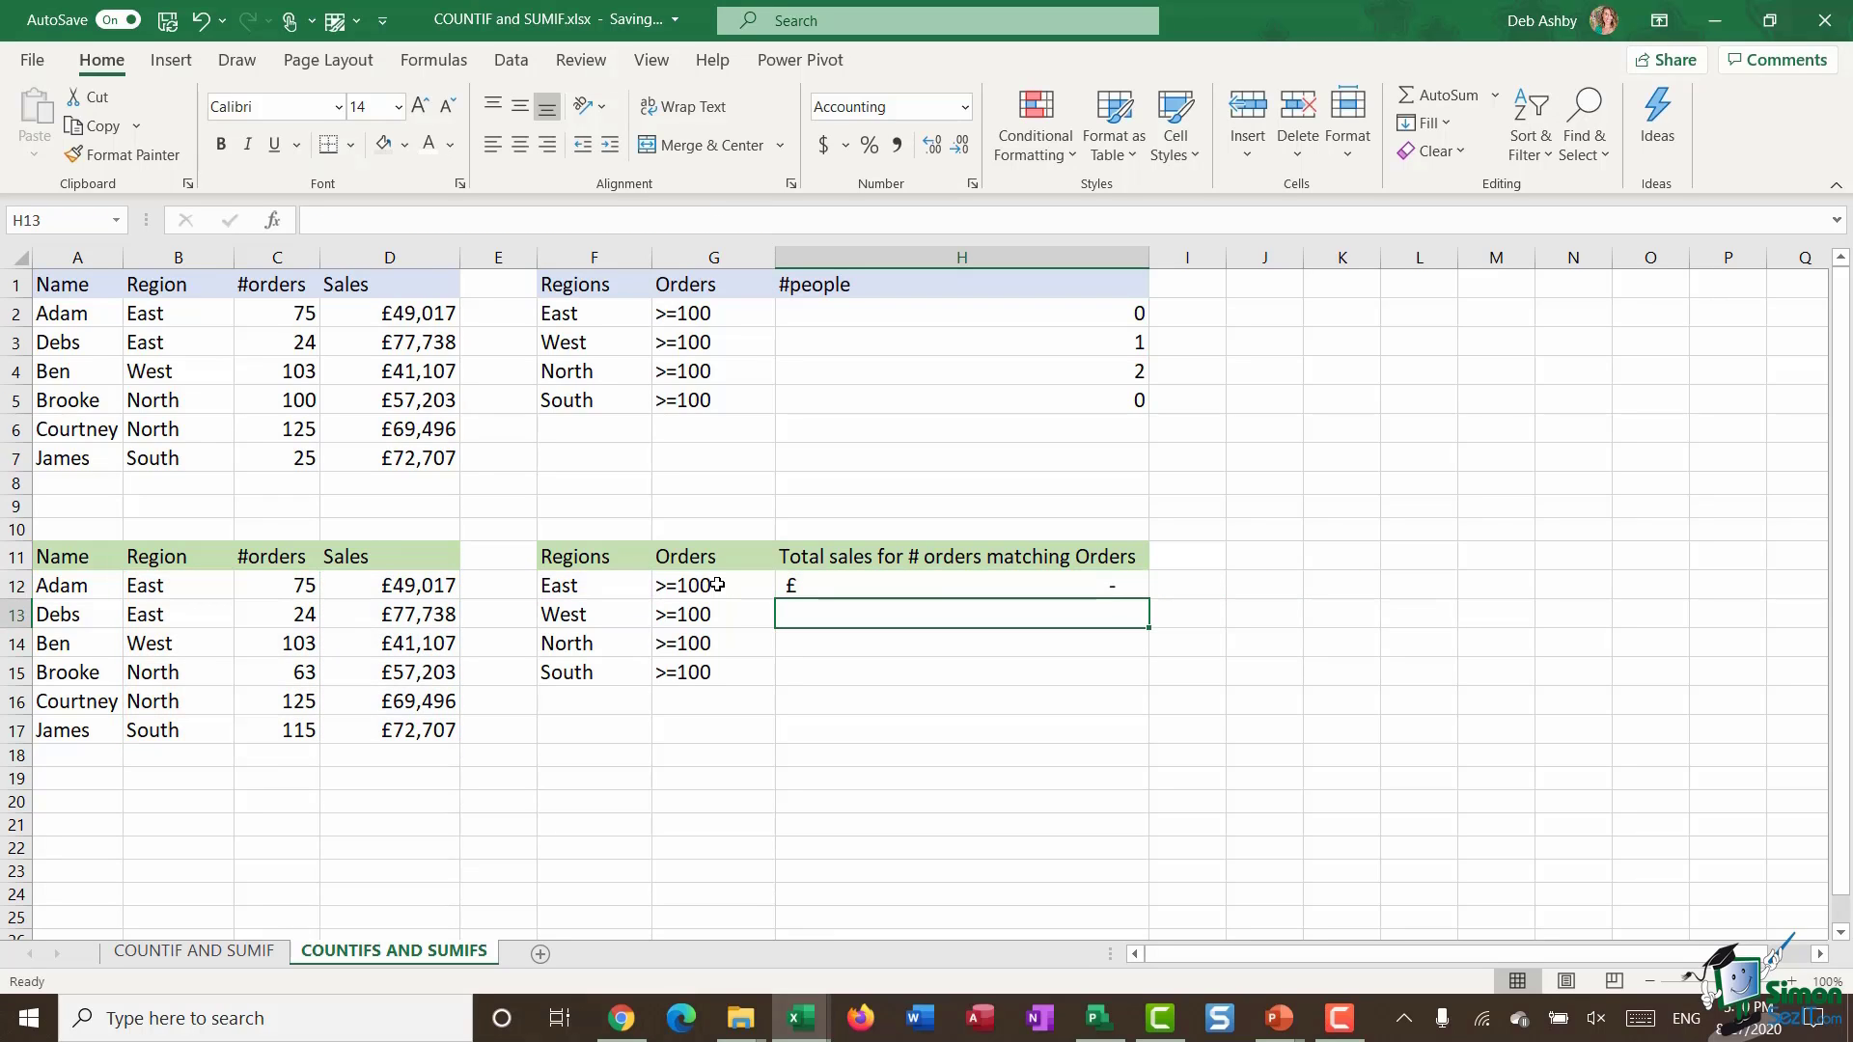
pyautogui.click(960, 584)
pyautogui.doubleClick(1149, 600)
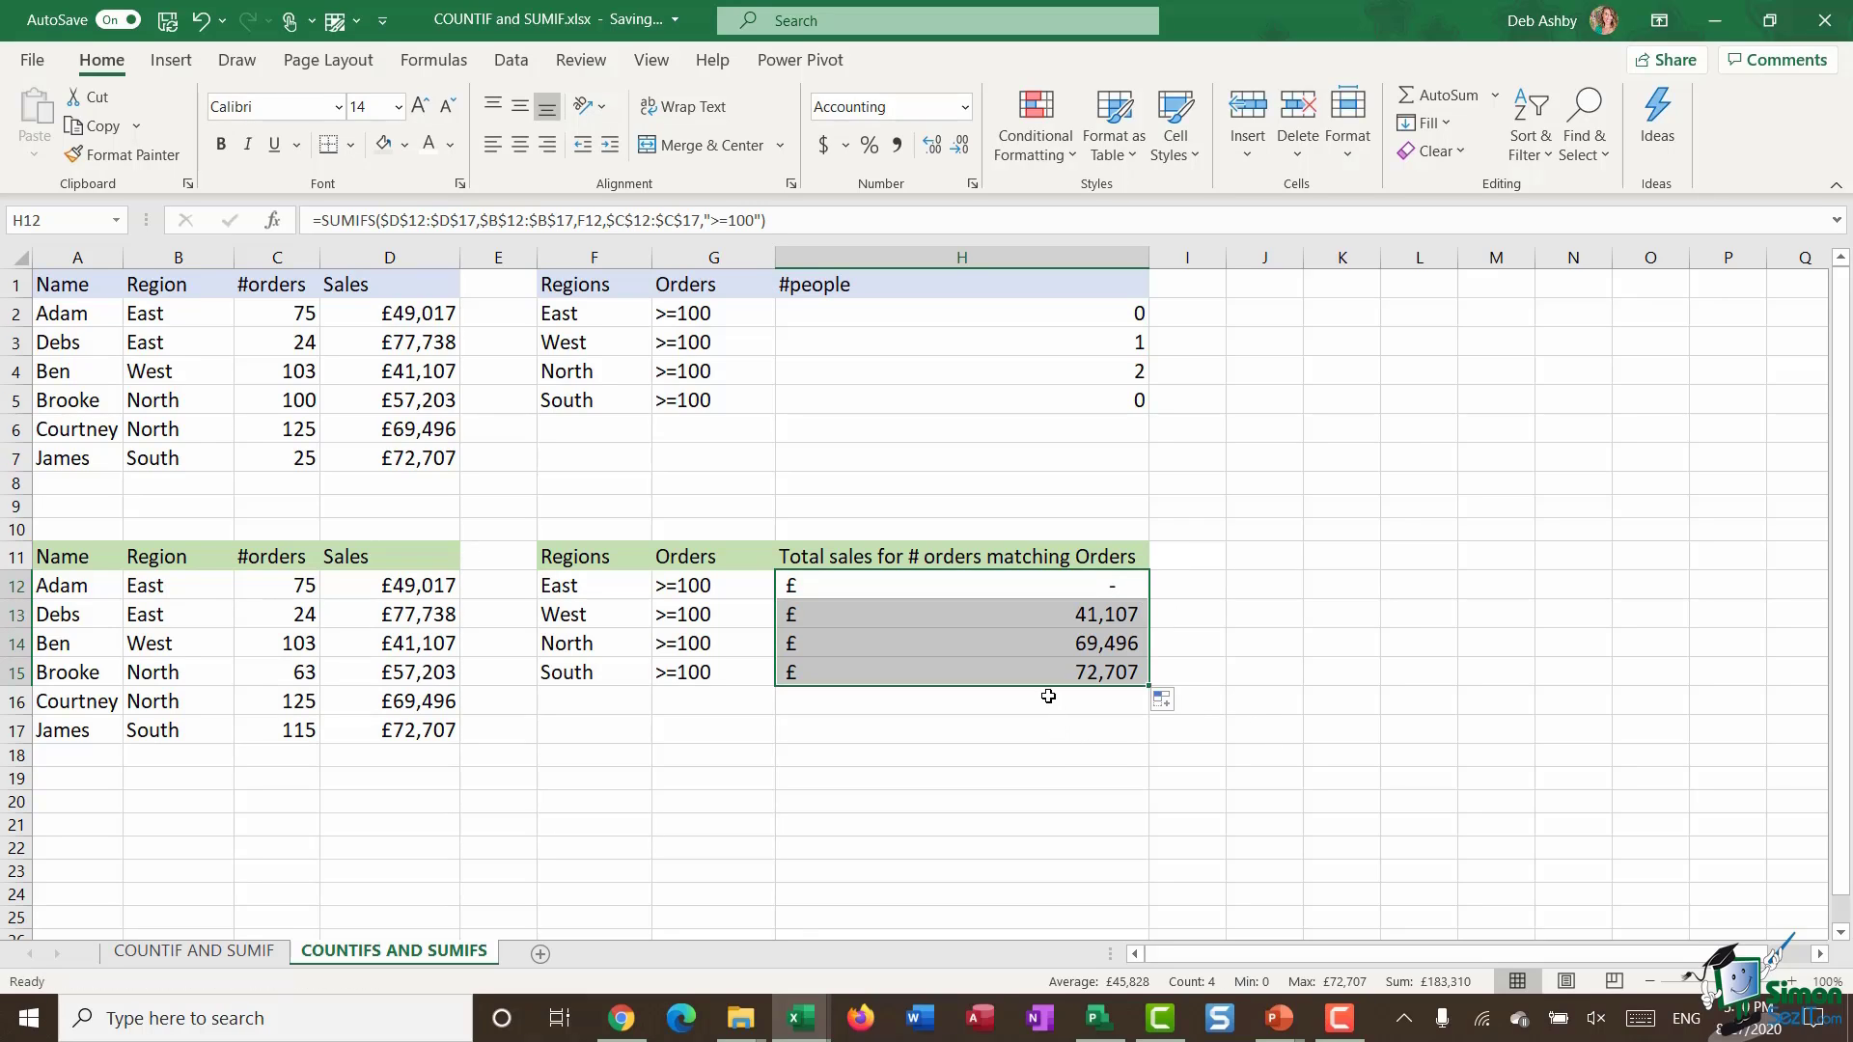
# Check each region's total sales in H12:H15 against the matching rows and #orders values in A12:D17.
pyautogui.click(1007, 587)
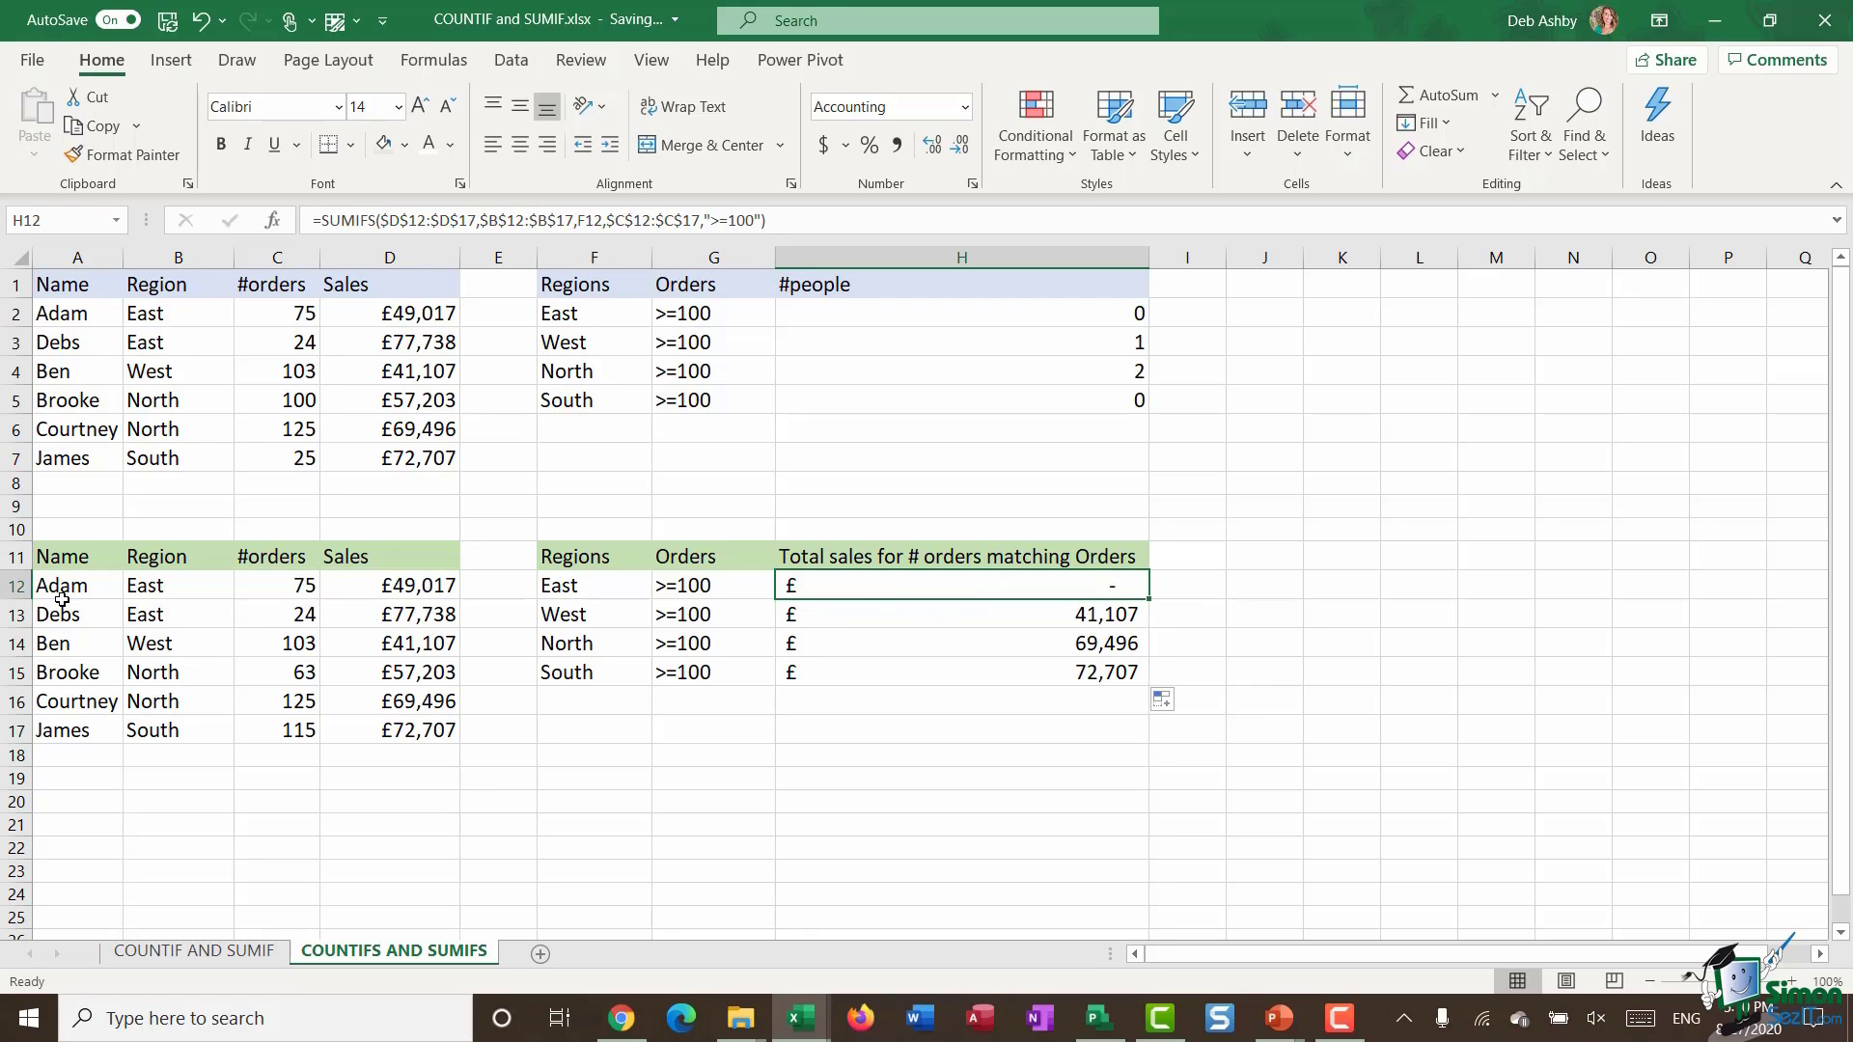
pyautogui.moveTo(51, 586); pyautogui.dragTo(442, 608)
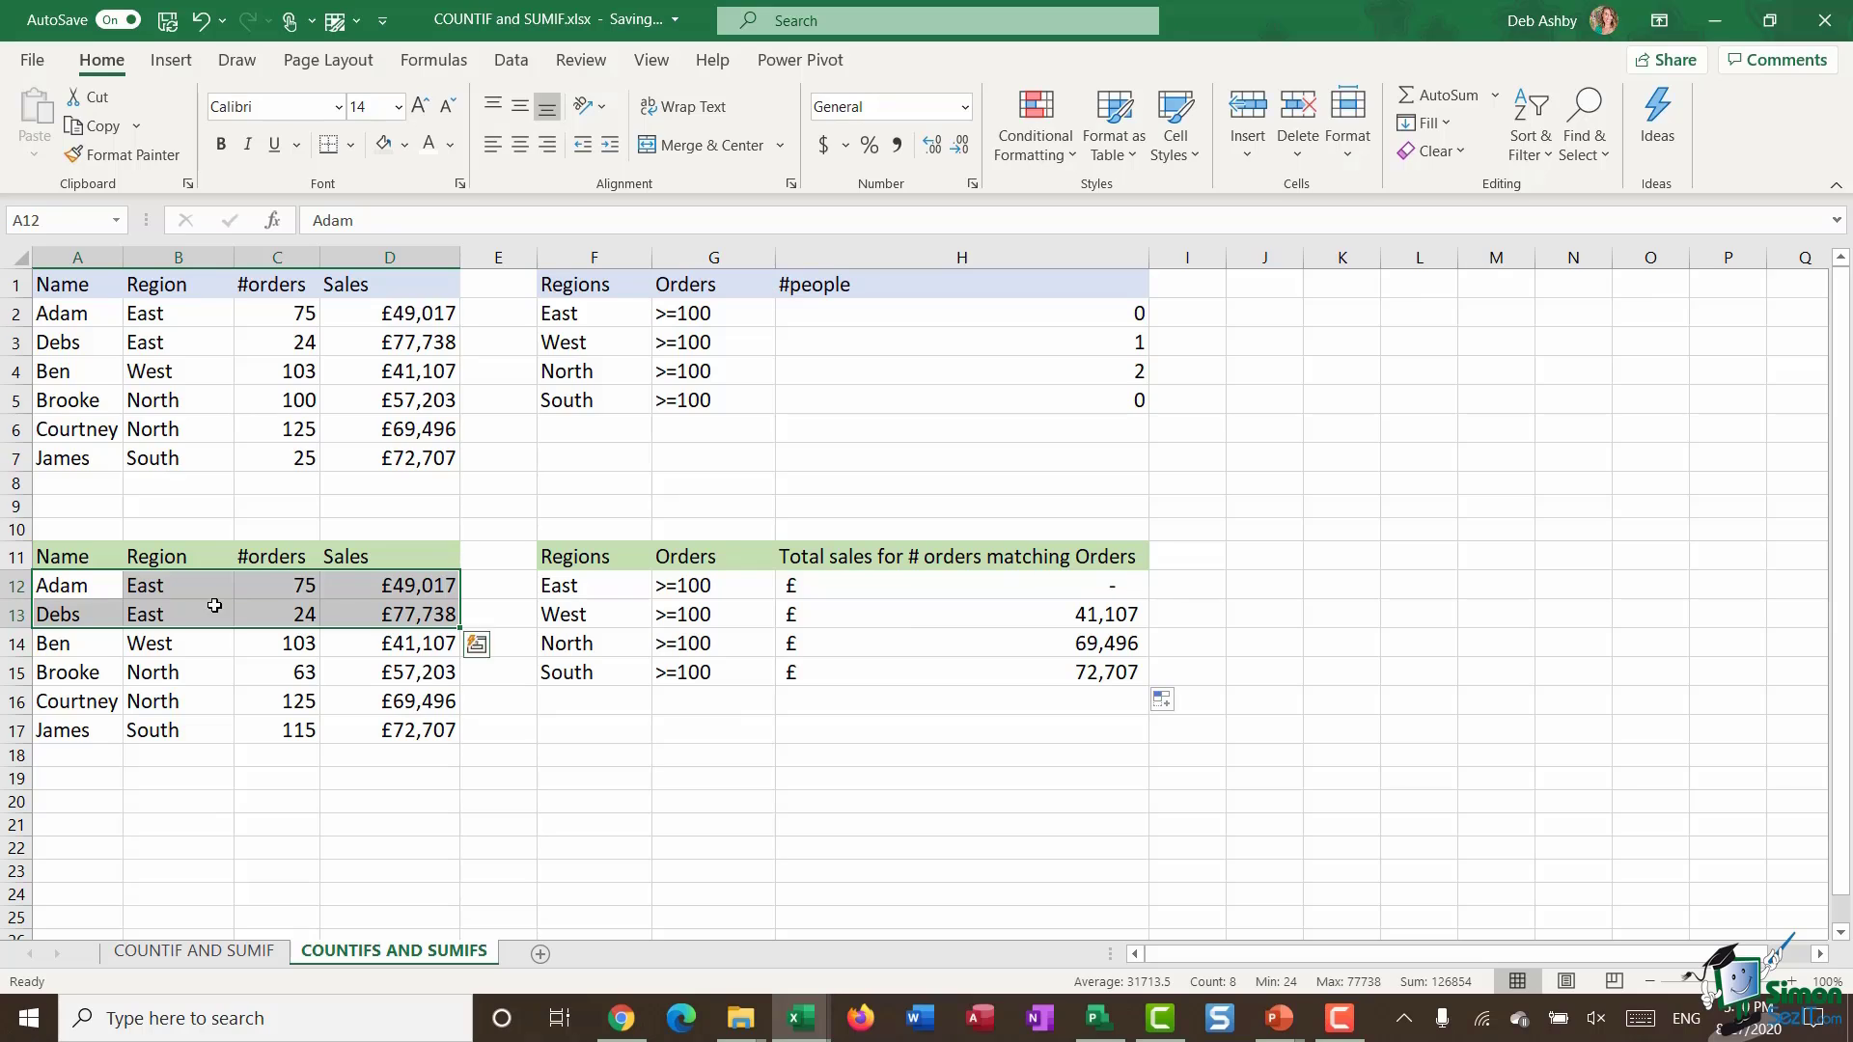
pyautogui.moveTo(43, 643); pyautogui.dragTo(388, 649)
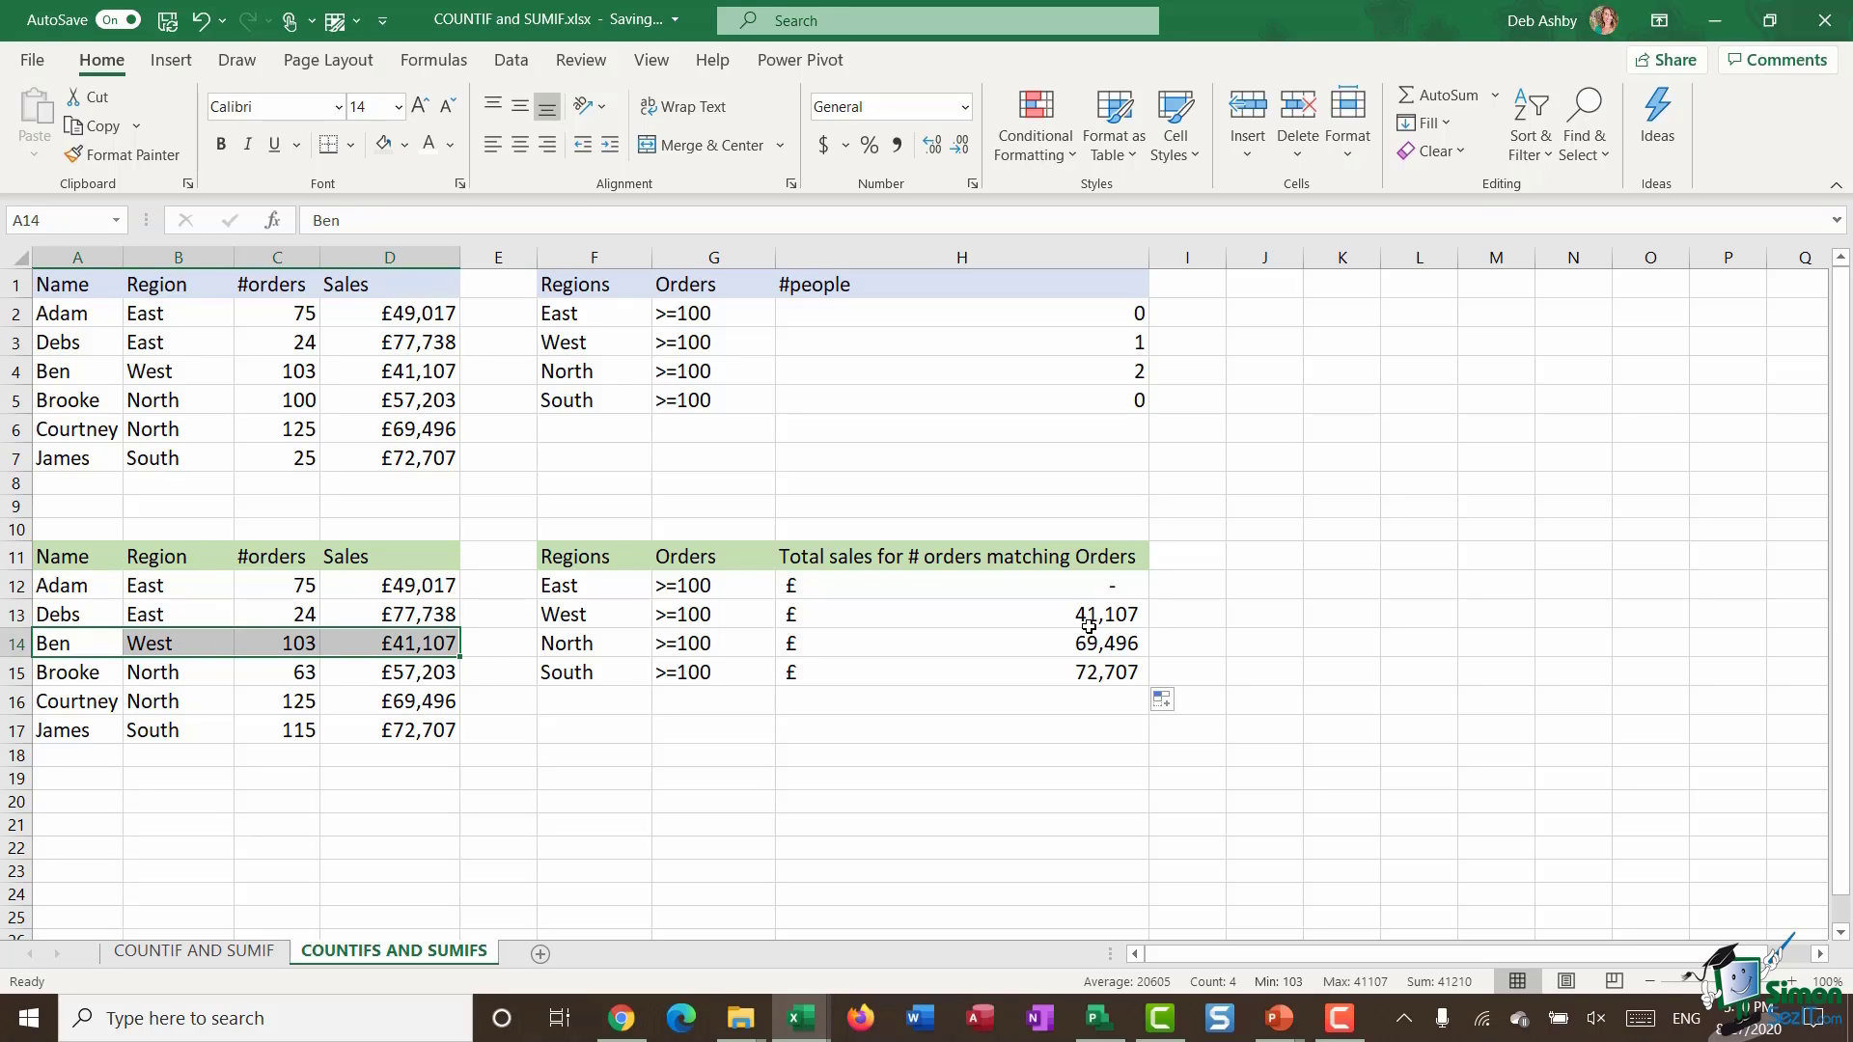
pyautogui.moveTo(77, 672); pyautogui.dragTo(387, 704)
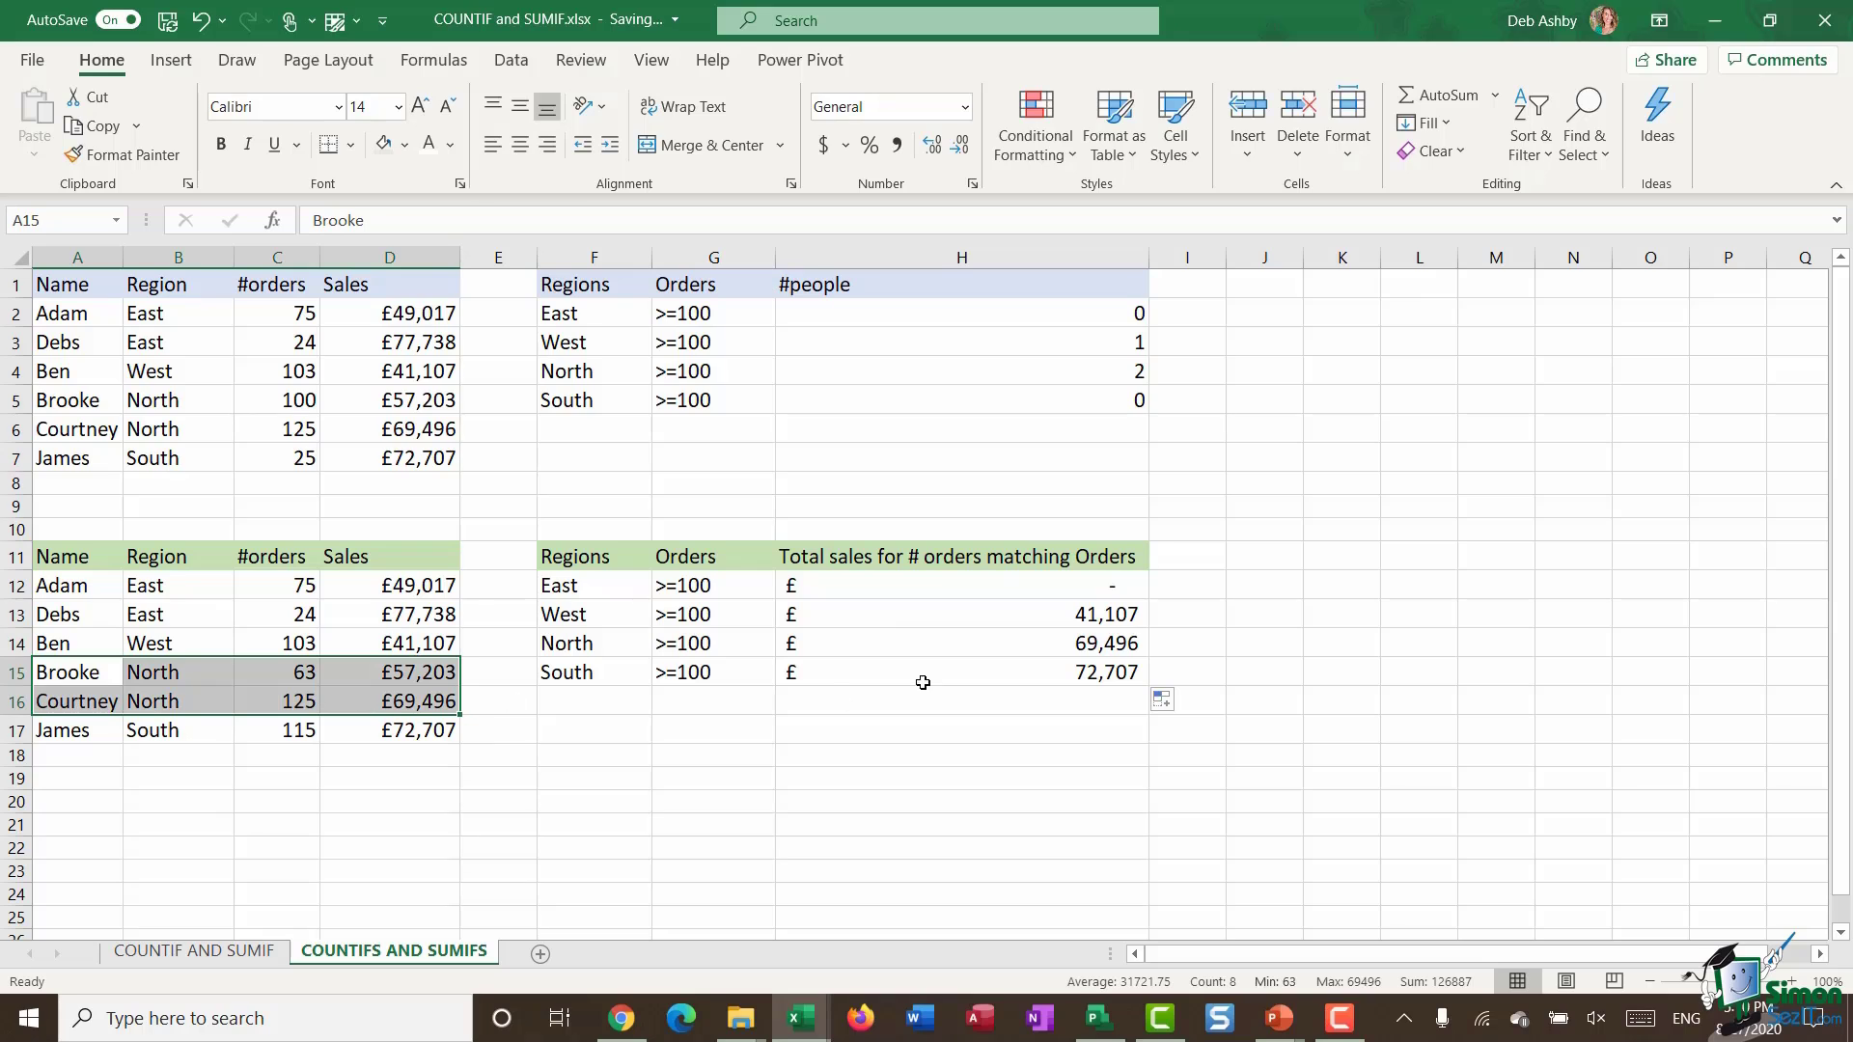
pyautogui.moveTo(92, 732); pyautogui.dragTo(362, 731)
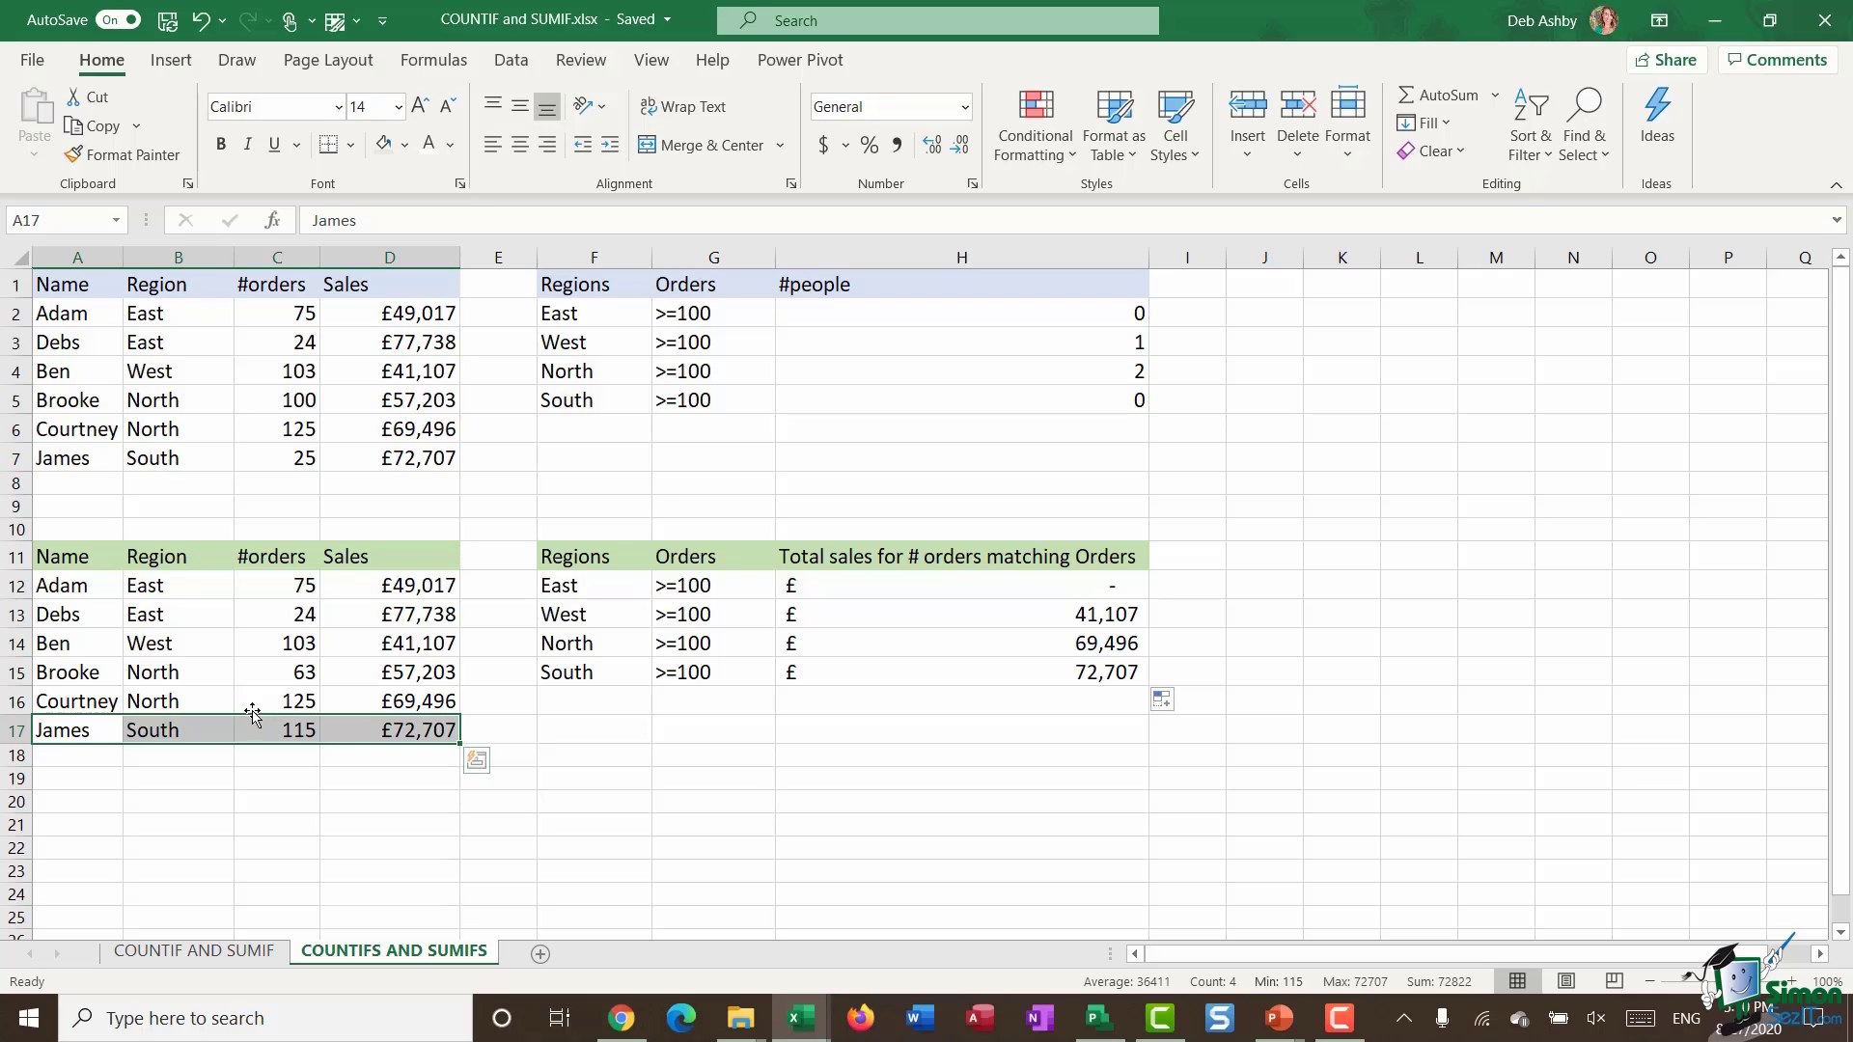
# Set the #orders value in C15 to 101 and check the North region's total sales in H14.
pyautogui.click(252, 674)
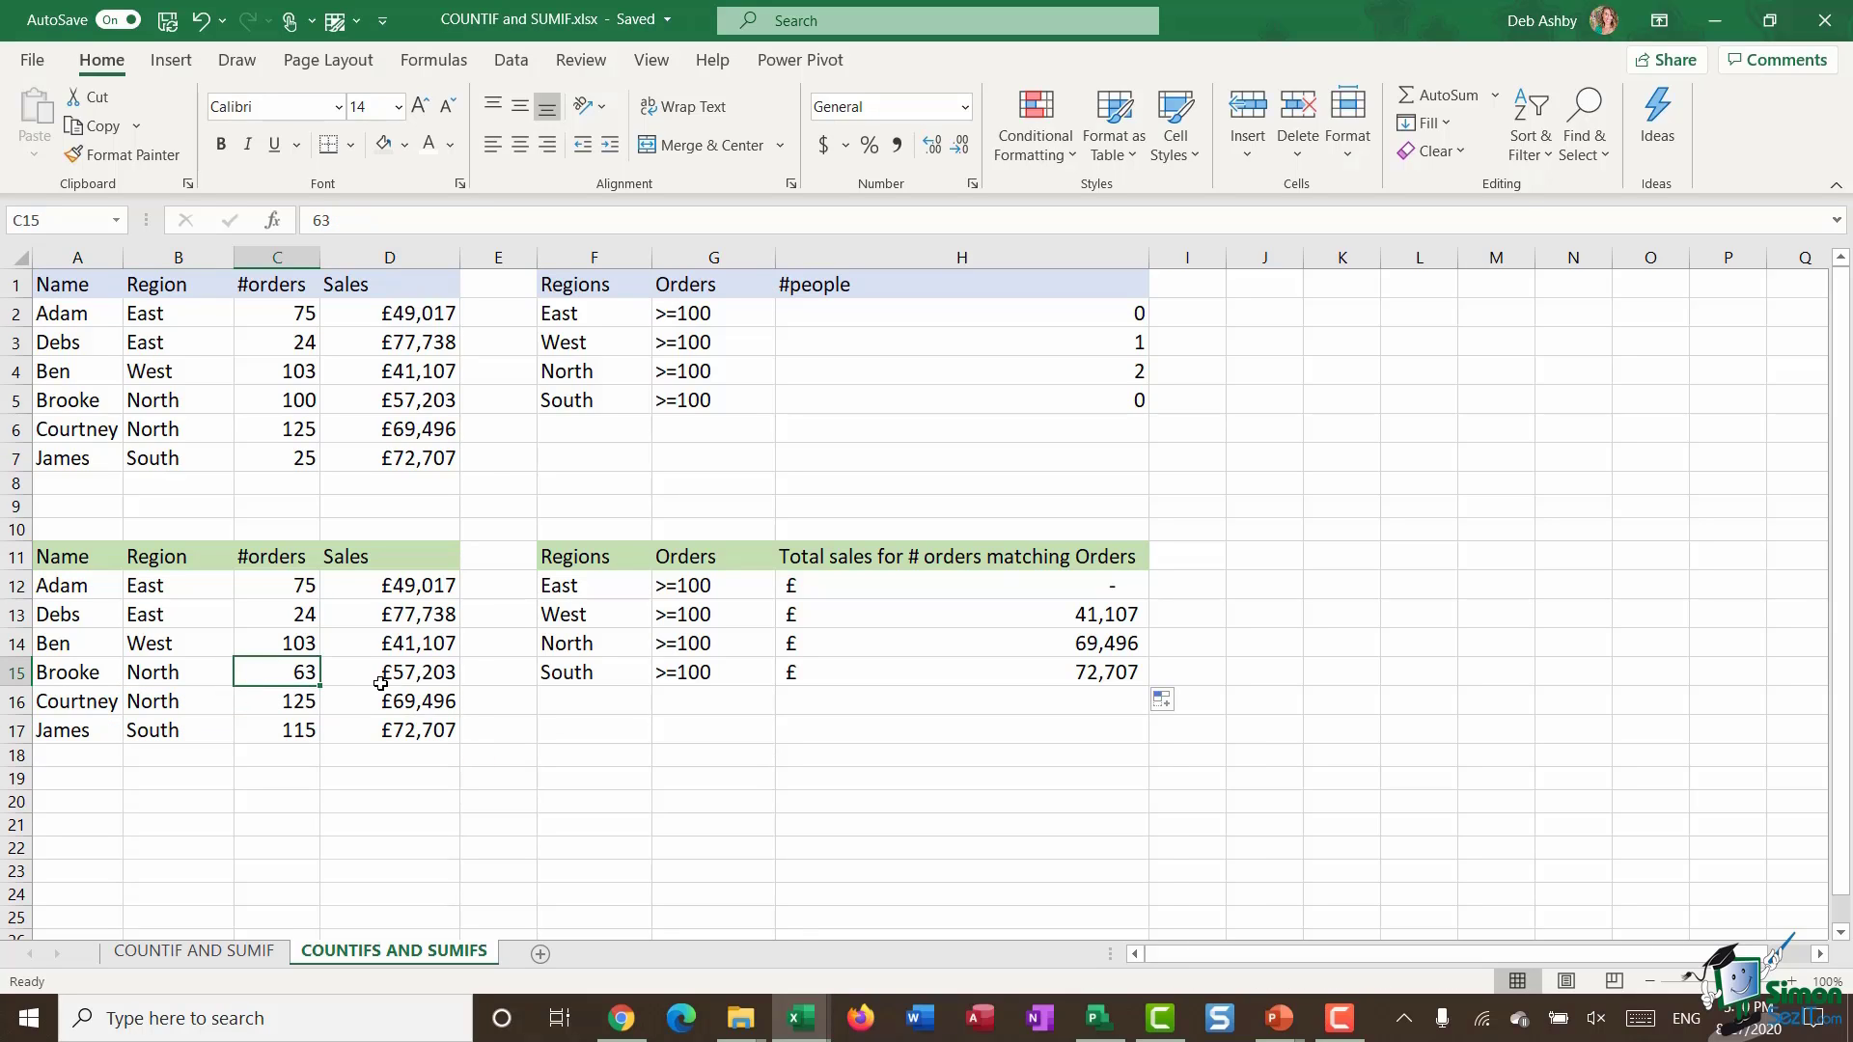
pyautogui.write('101')
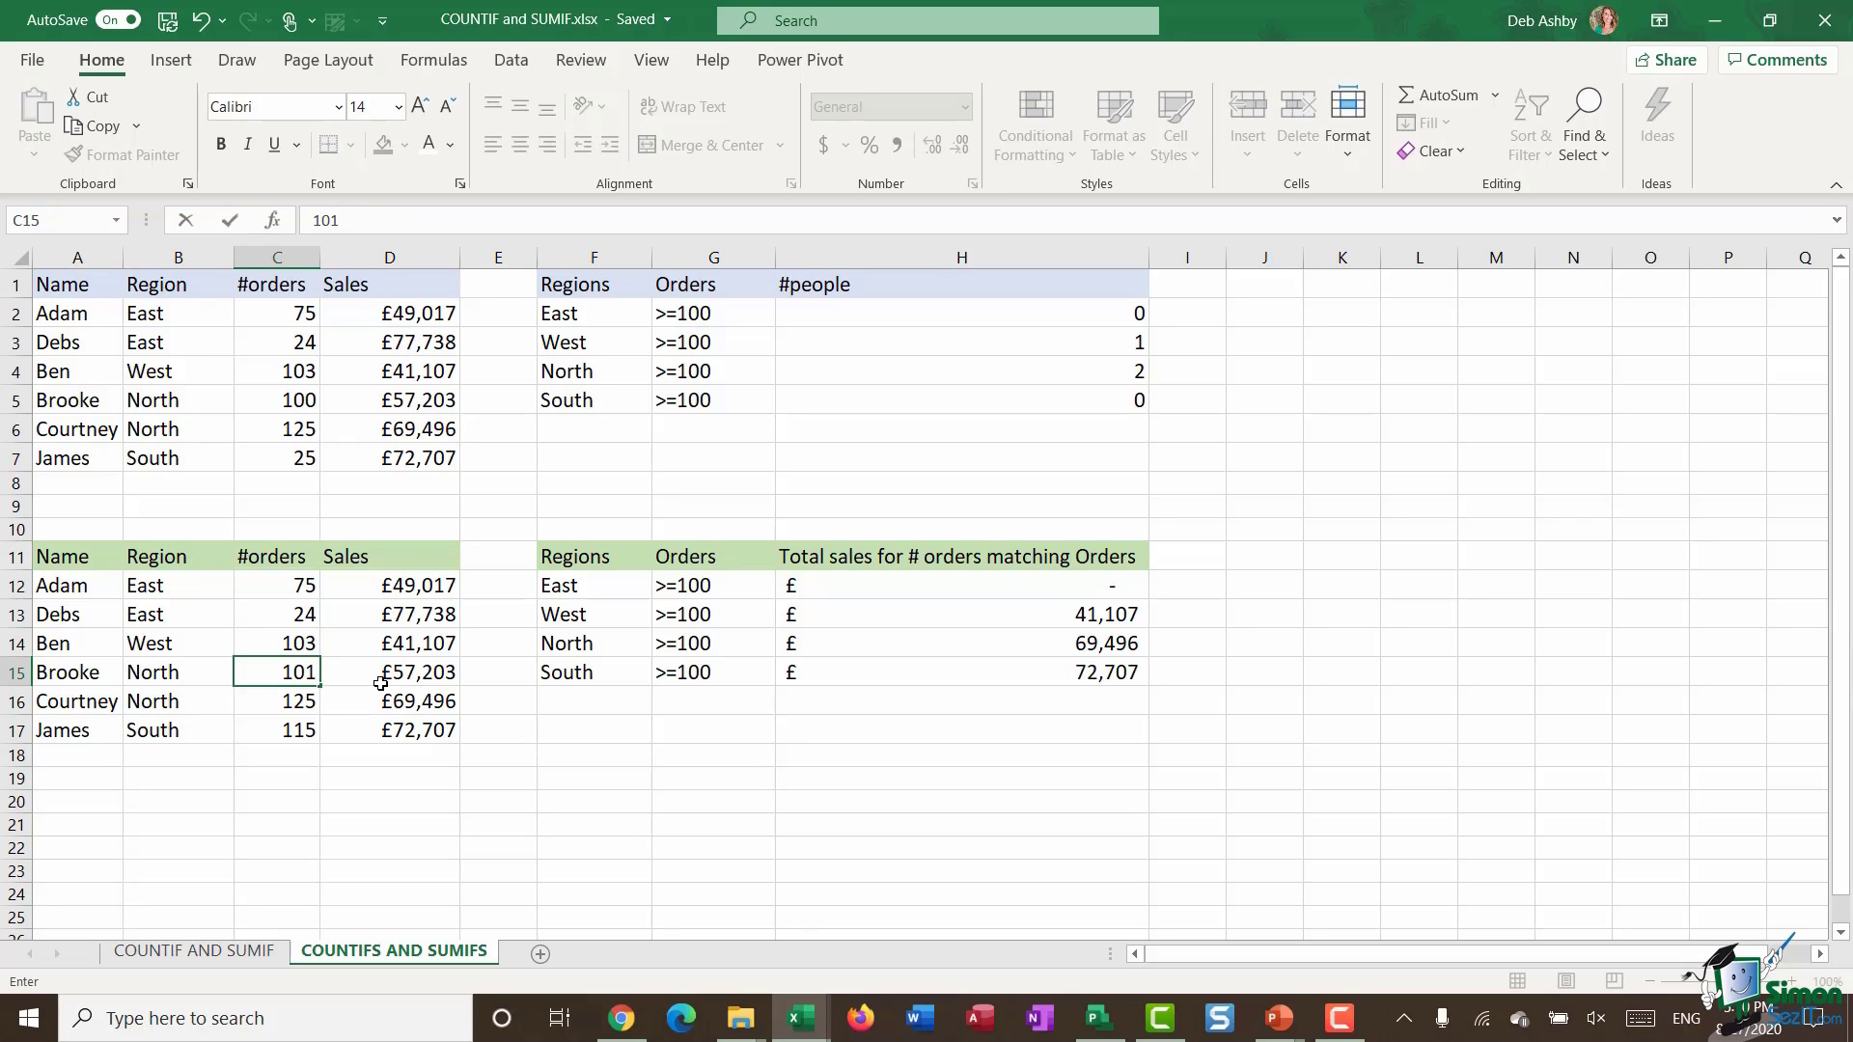
pyautogui.press('Return')
pyautogui.click(965, 647)
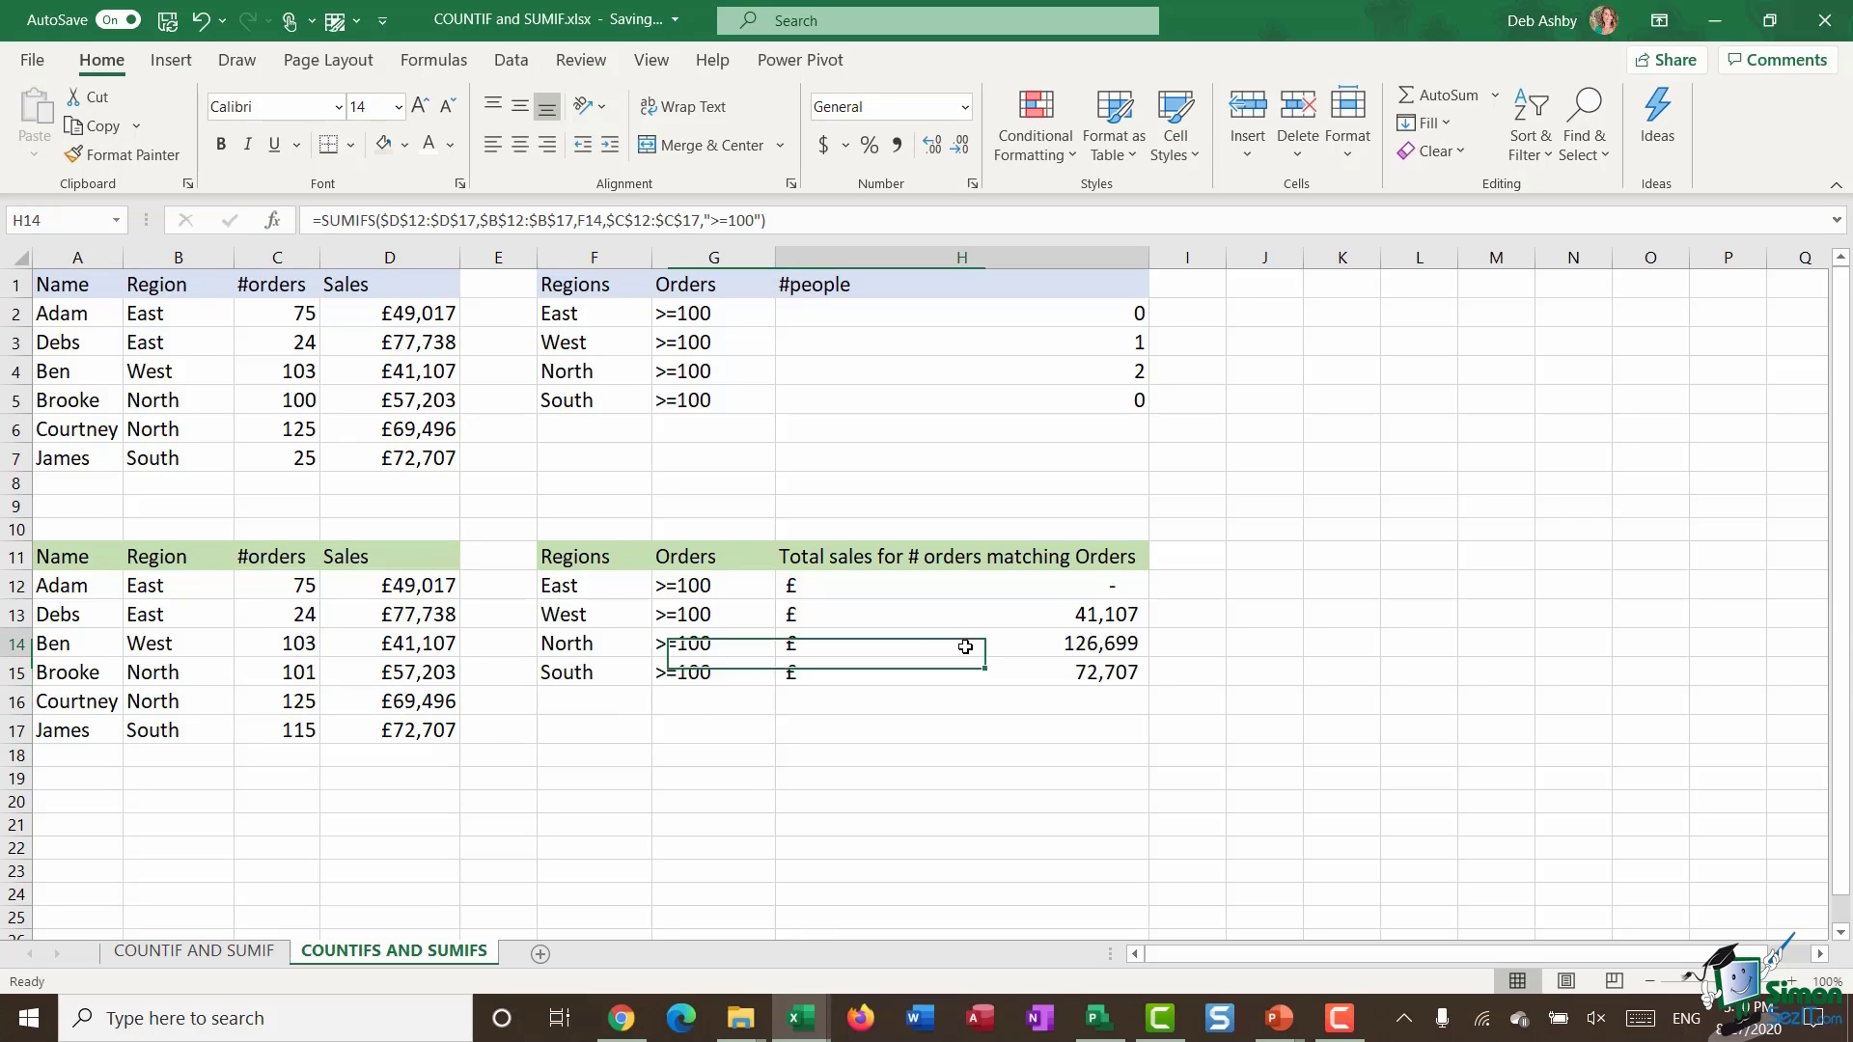